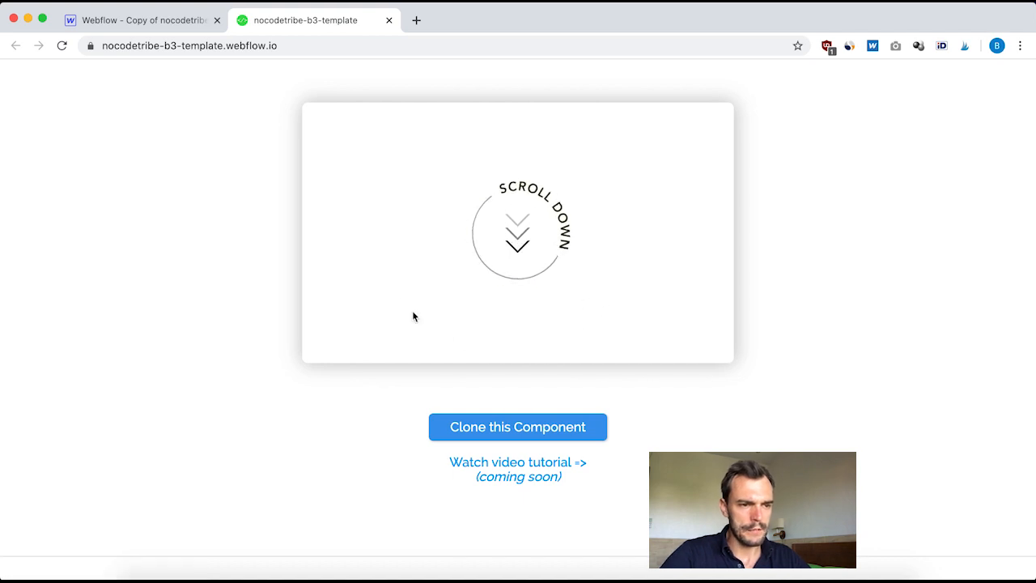
Step: Switch to the Webflow designer and examine the template's element structure, expanding Button-3 and its arrow wrapper
left_click(144, 21)
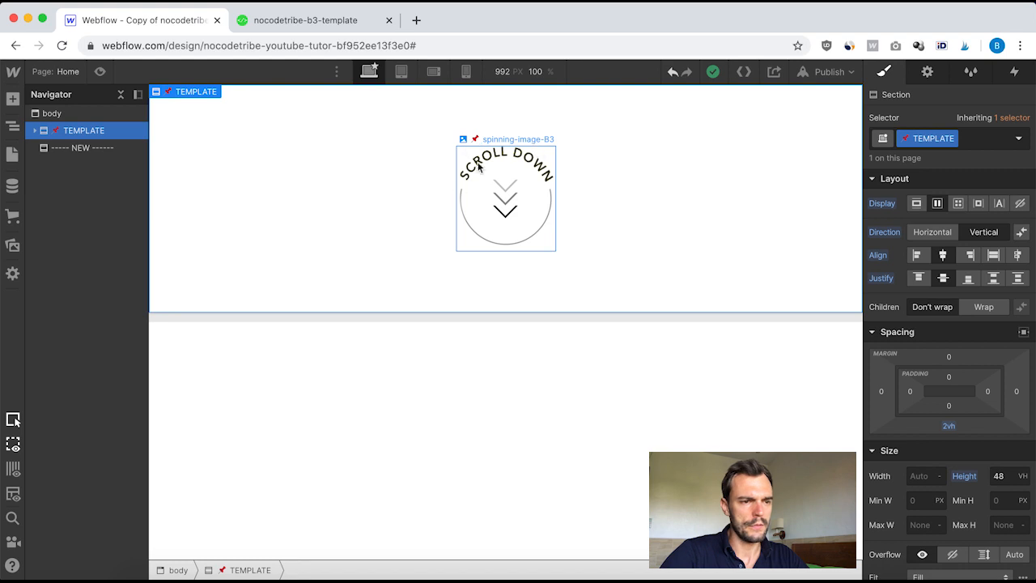
left_click(394, 411)
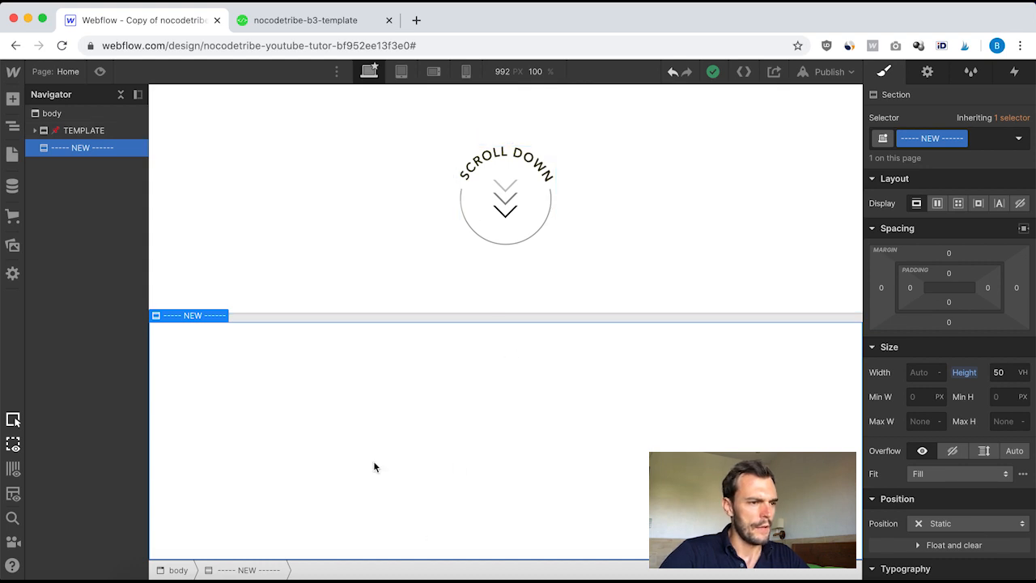
left_click(37, 132)
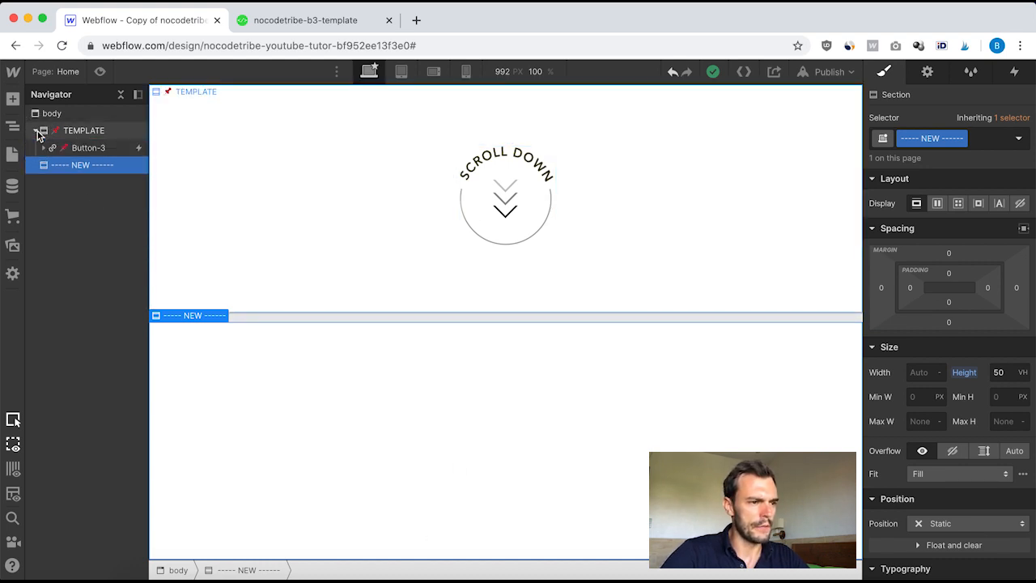
left_click(77, 149)
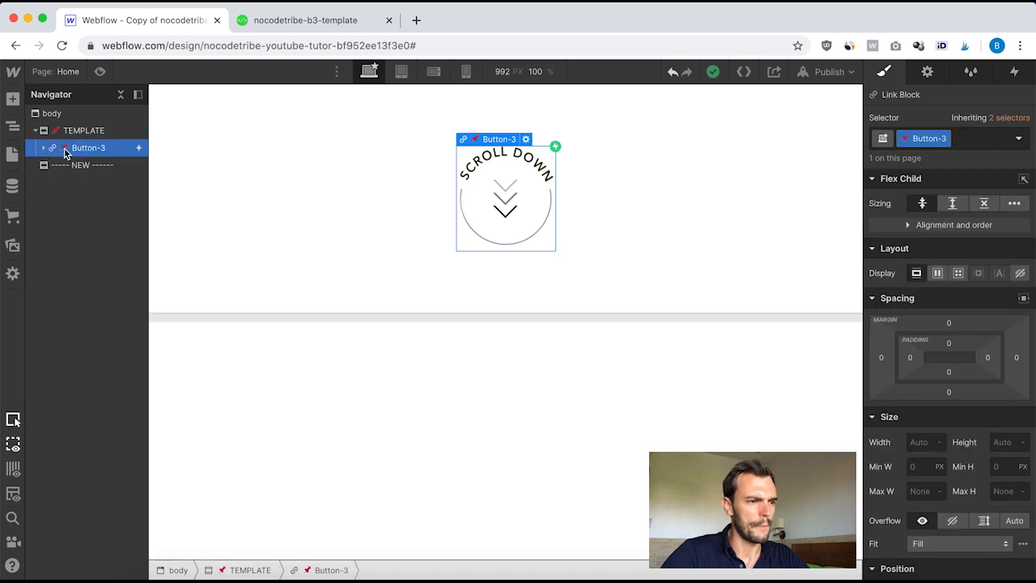
left_click(44, 149)
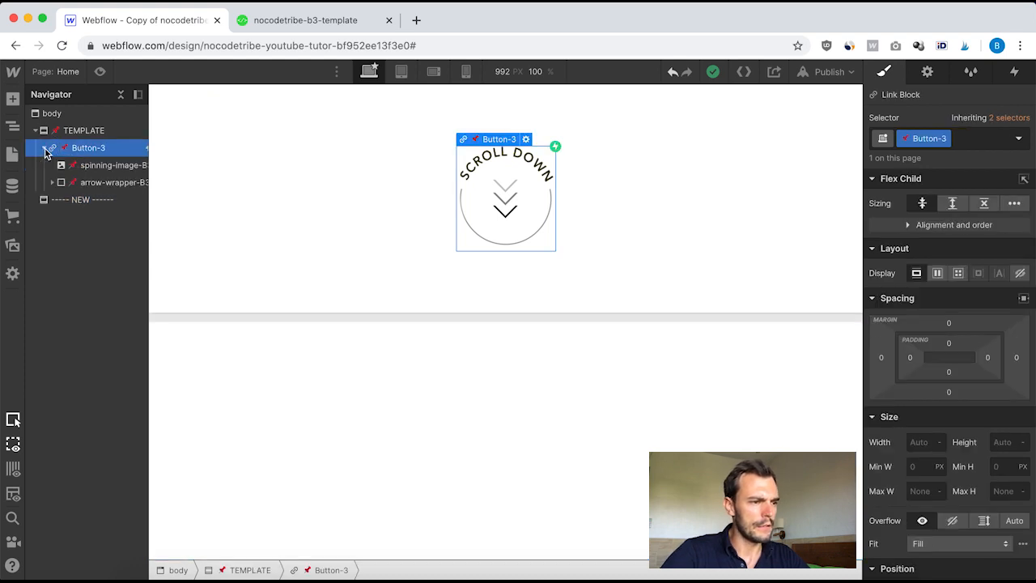
left_click(84, 166)
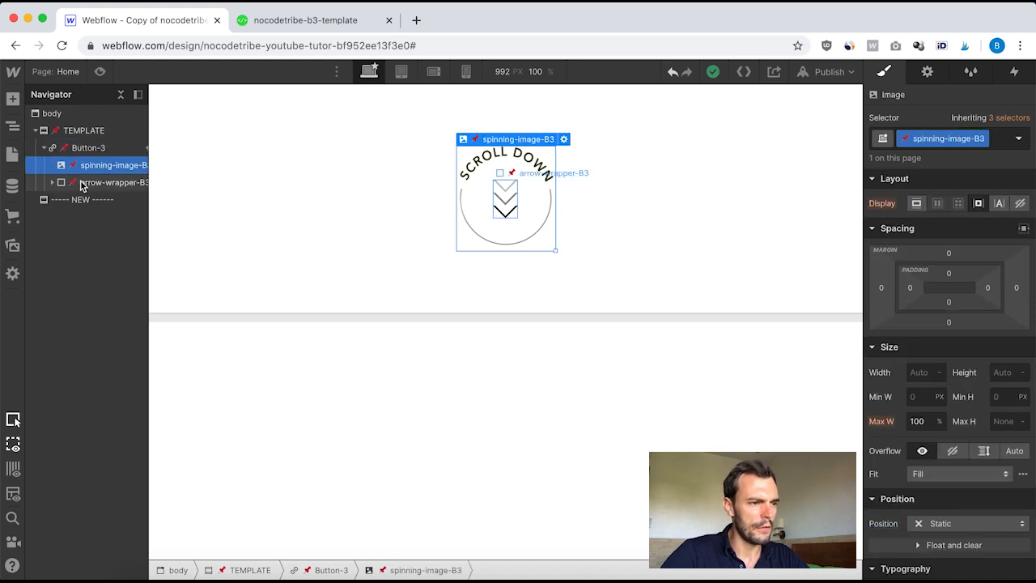
left_click(82, 184)
left_click(52, 182)
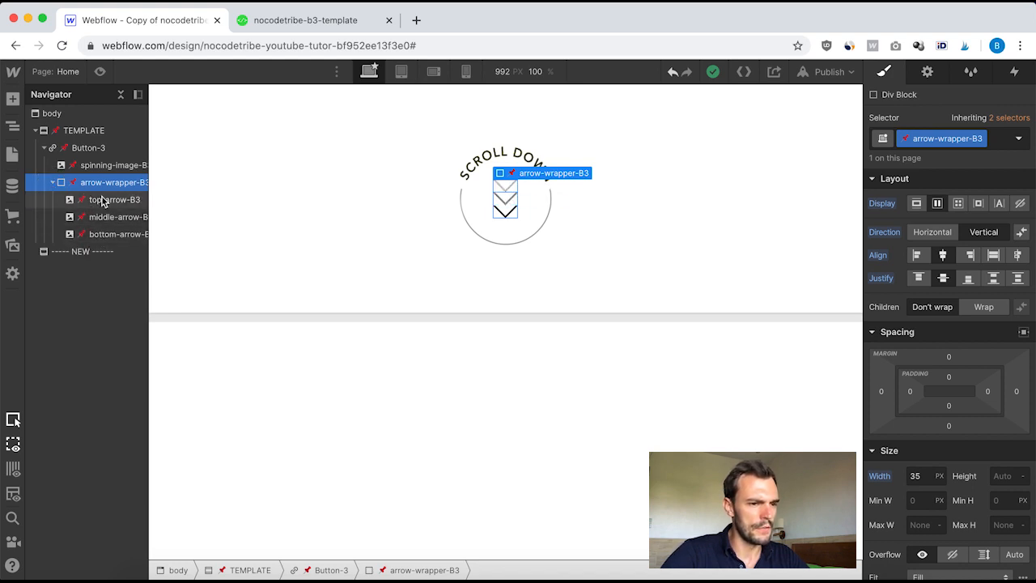
left_click(103, 200)
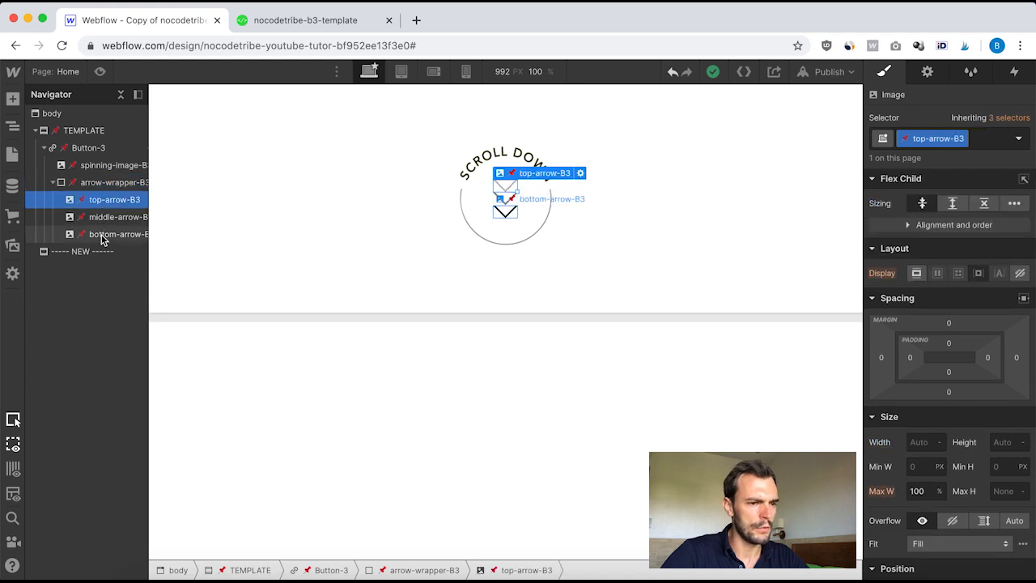
left_click(96, 168)
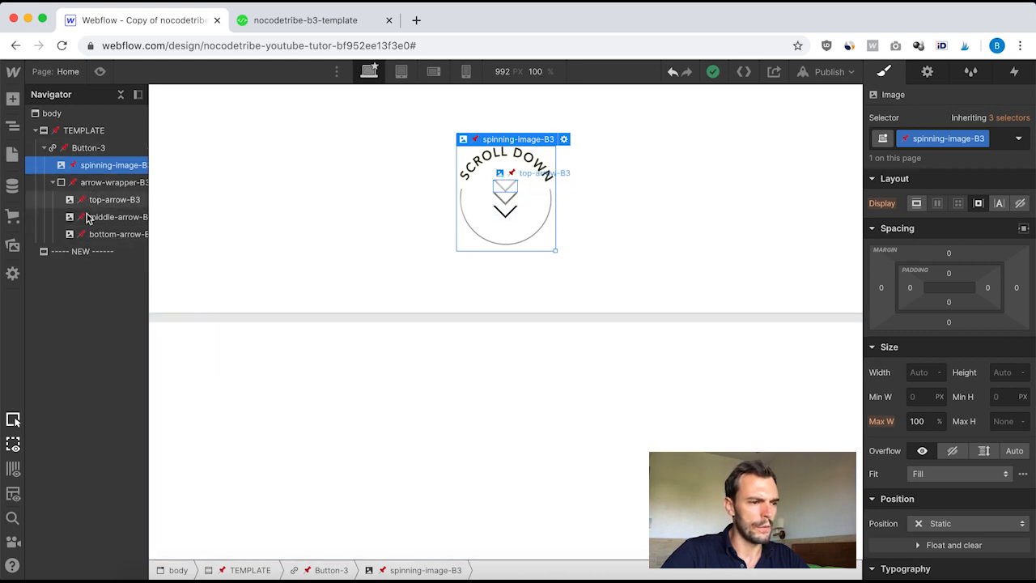
Step: Add a Link Block inside the NEW section and close its link settings
left_click(64, 254)
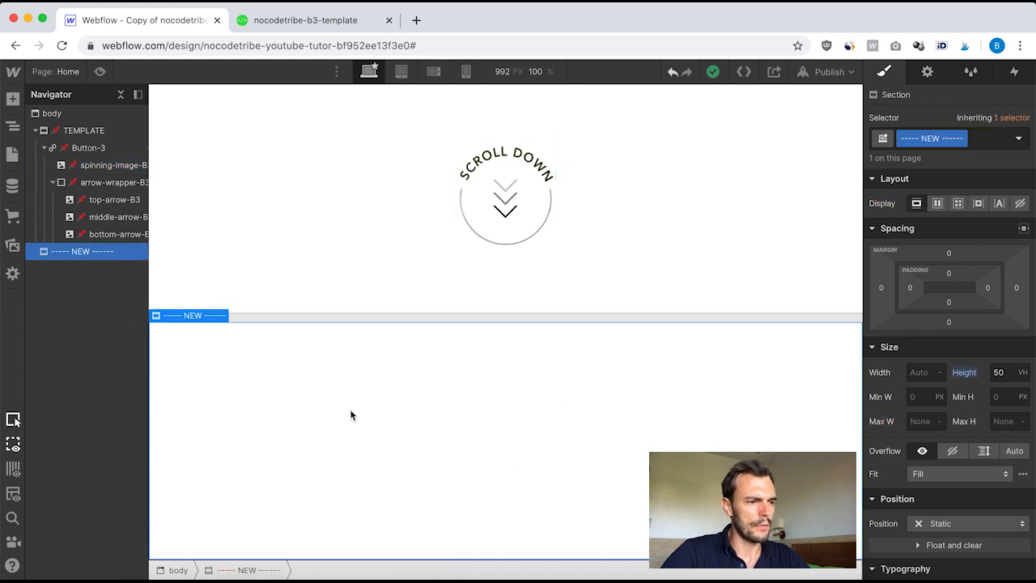
left_click(12, 100)
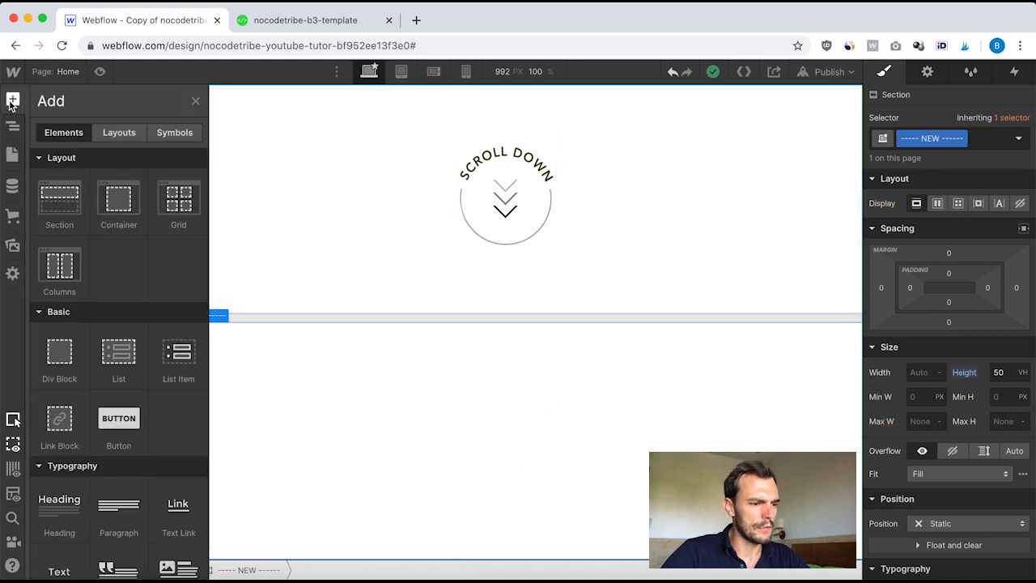
left_click(58, 429)
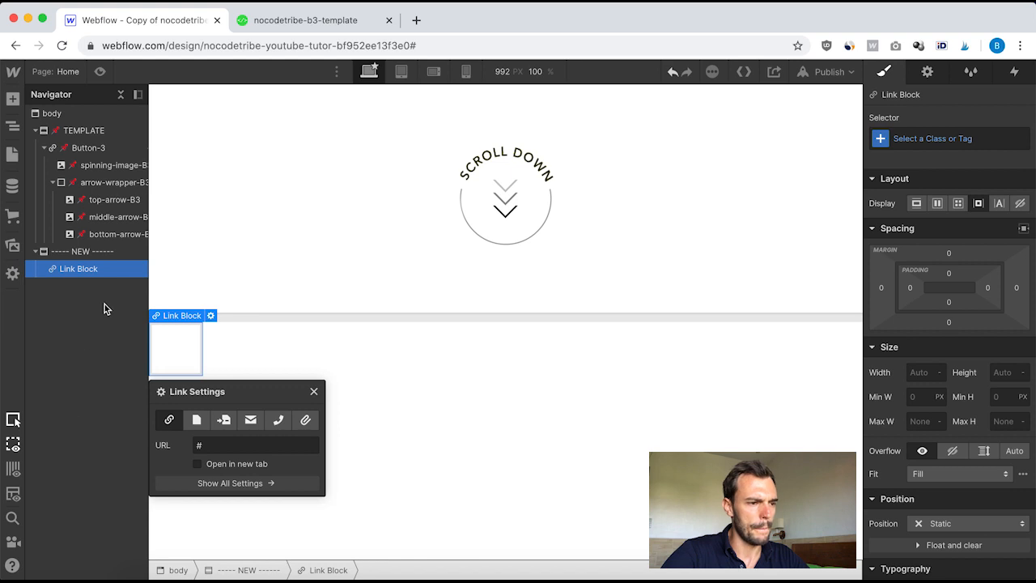
left_click(314, 393)
Step: Create and apply a new class named button to the link block
left_click(922, 138)
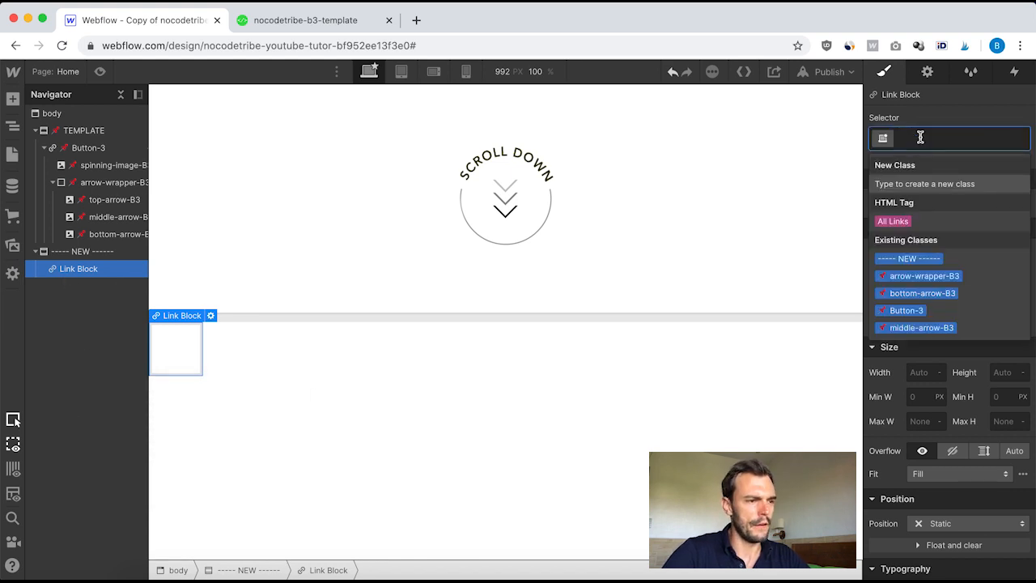
type("buttin")
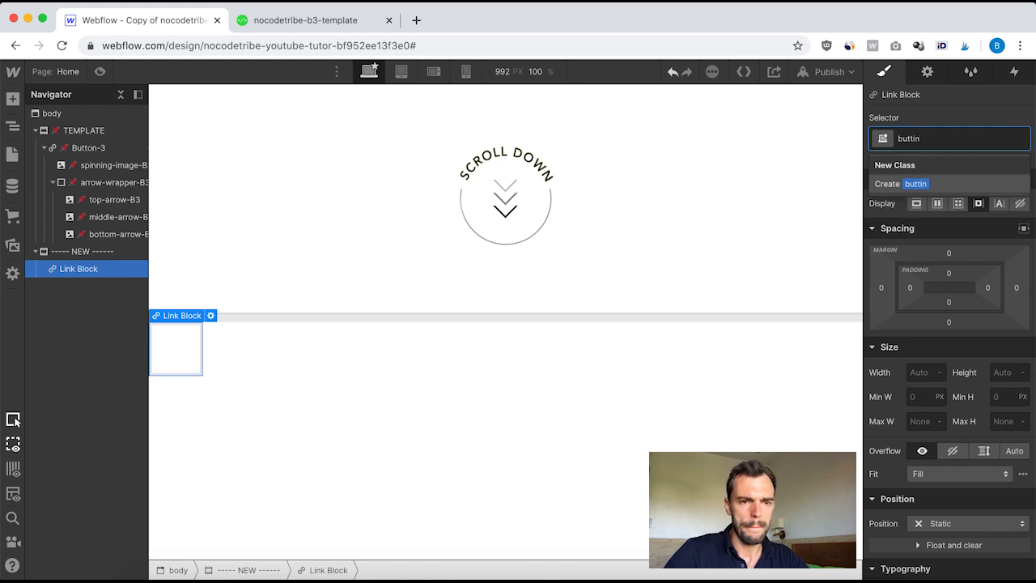
key("BackSpace")
key("BackSpace")
type("on")
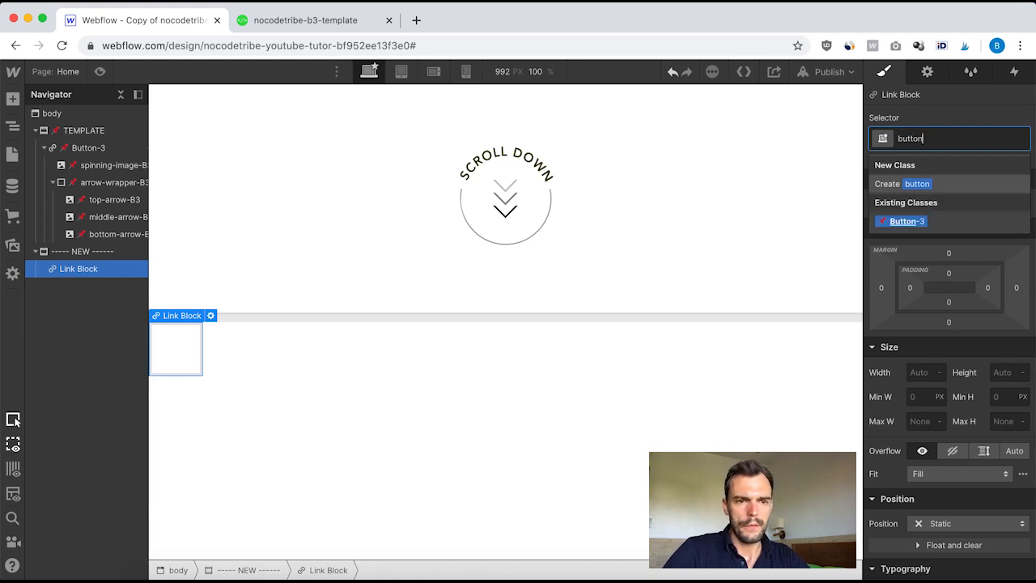
key("Return")
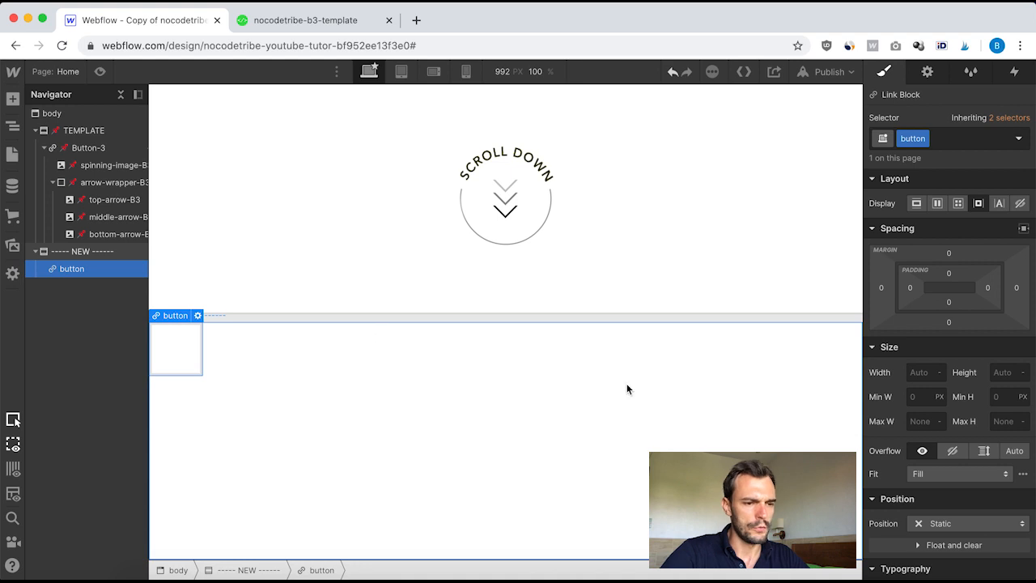
Step: Set the NEW section's display to flex so its content is centered
left_click(83, 254)
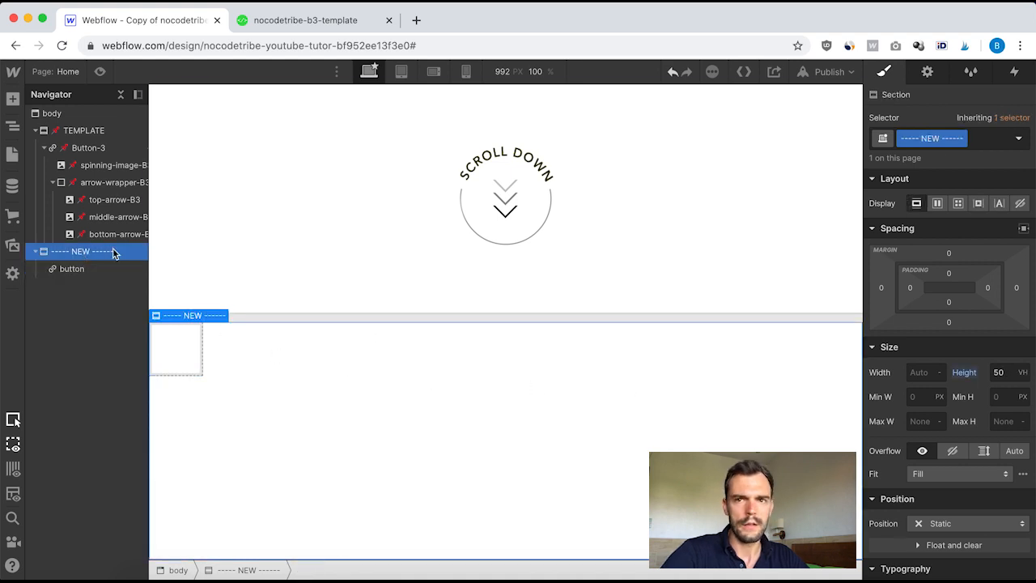
left_click(937, 206)
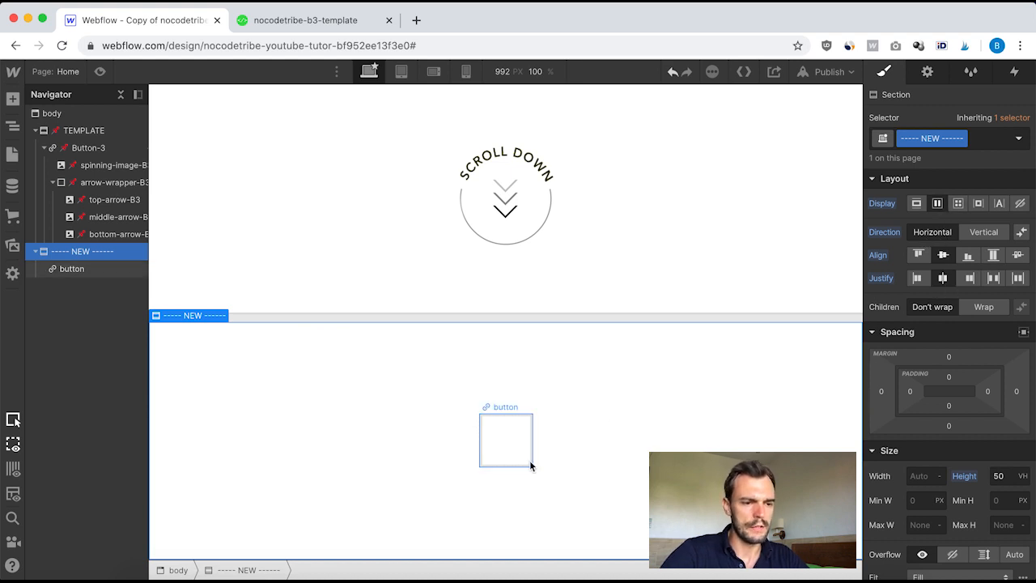
Step: Add an Image element inside the button link block and close its image settings
left_click(64, 269)
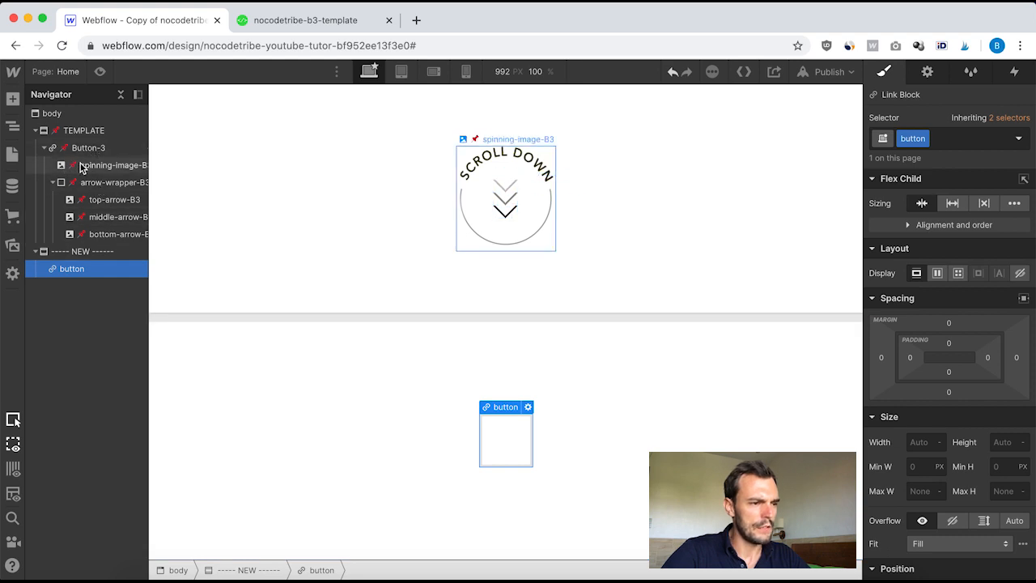
left_click(12, 98)
scroll(65, 404, "down", 5)
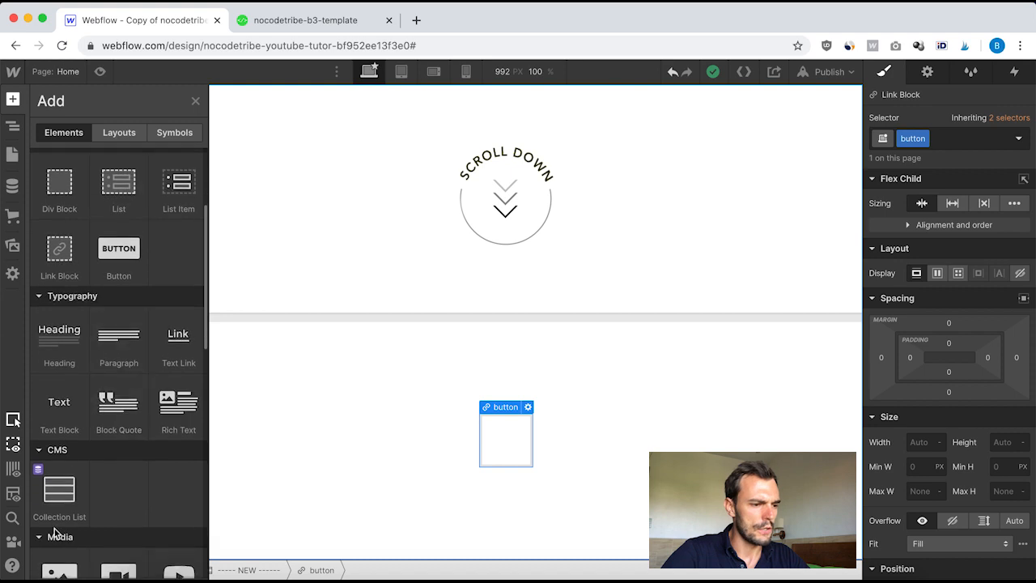
left_click(59, 429)
left_click_drag(617, 251, 627, 196)
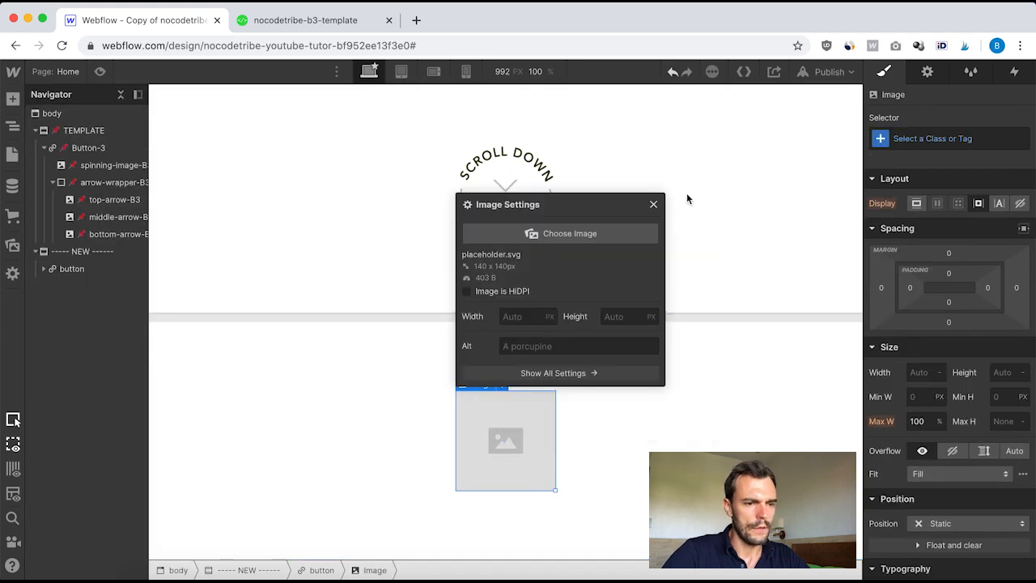
left_click(654, 205)
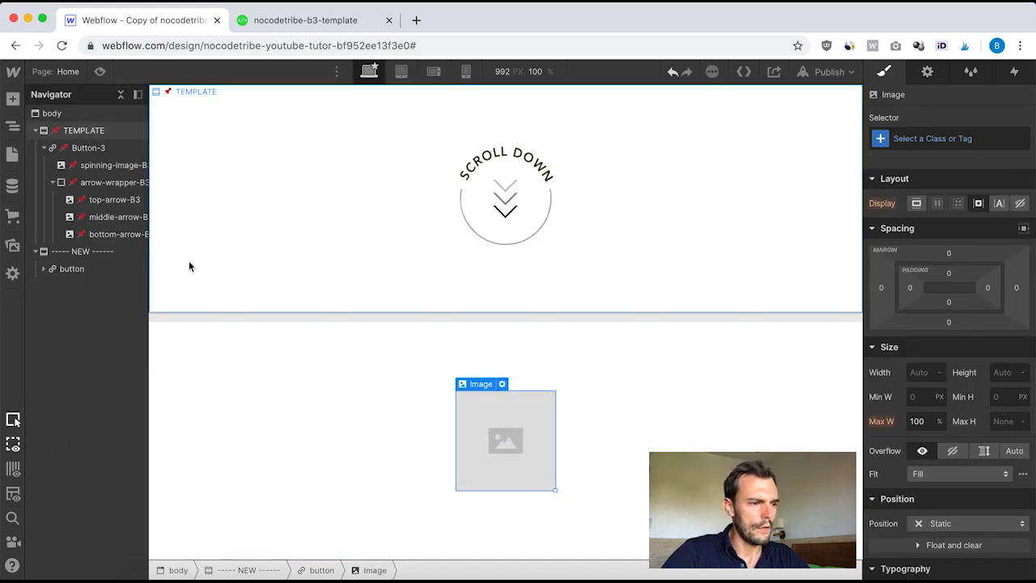
Step: Create and apply a new class named spinning image to the image
left_click(45, 270)
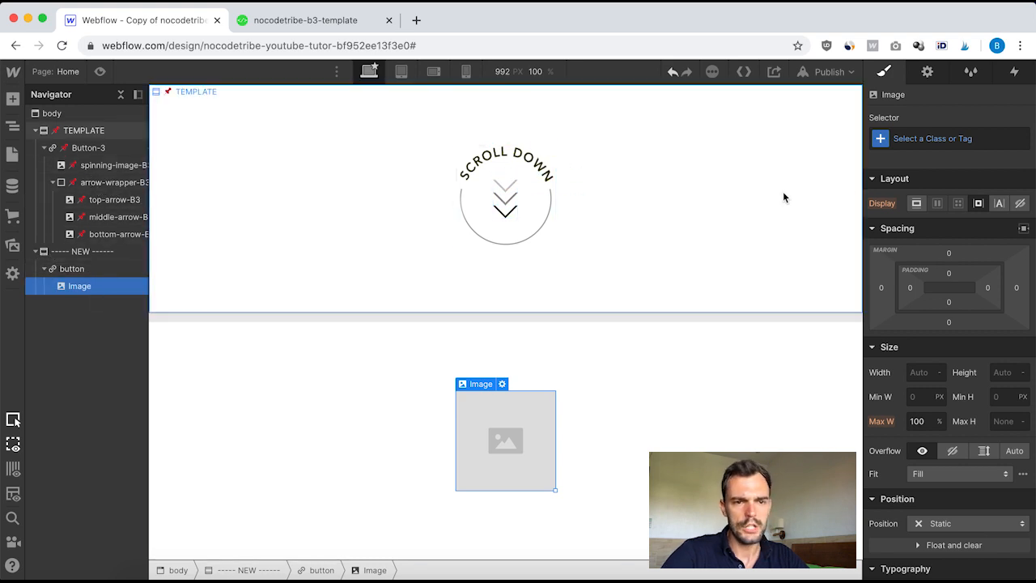
left_click(916, 138)
type("spin")
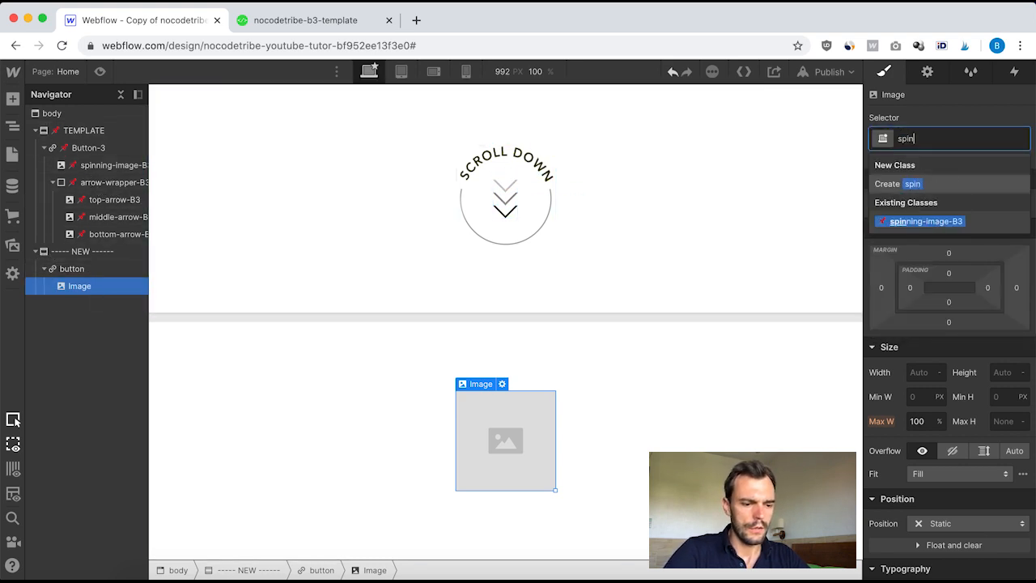
type("nign")
key("BackSpace")
key("BackSpace")
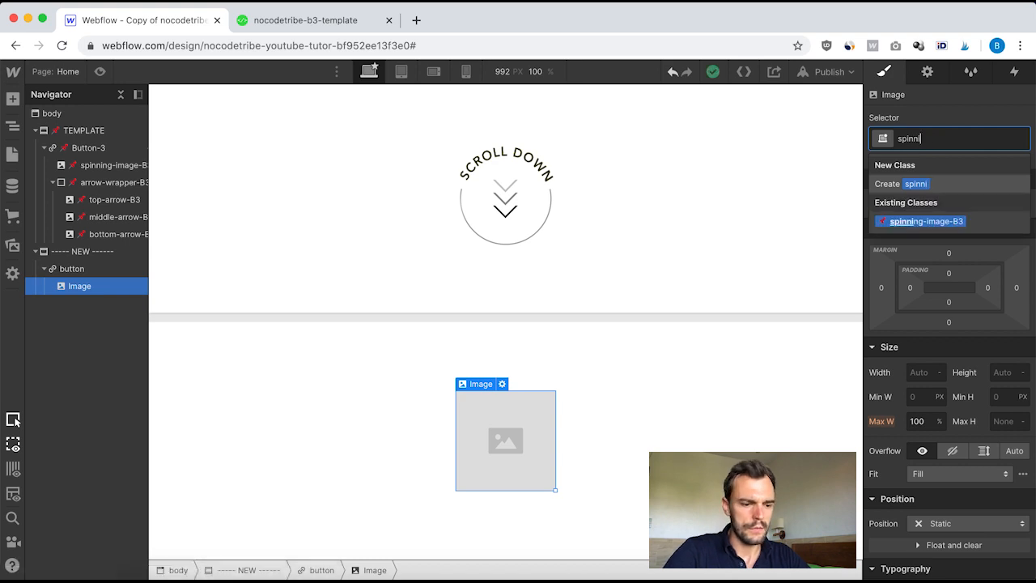
type("ng image")
key("Return")
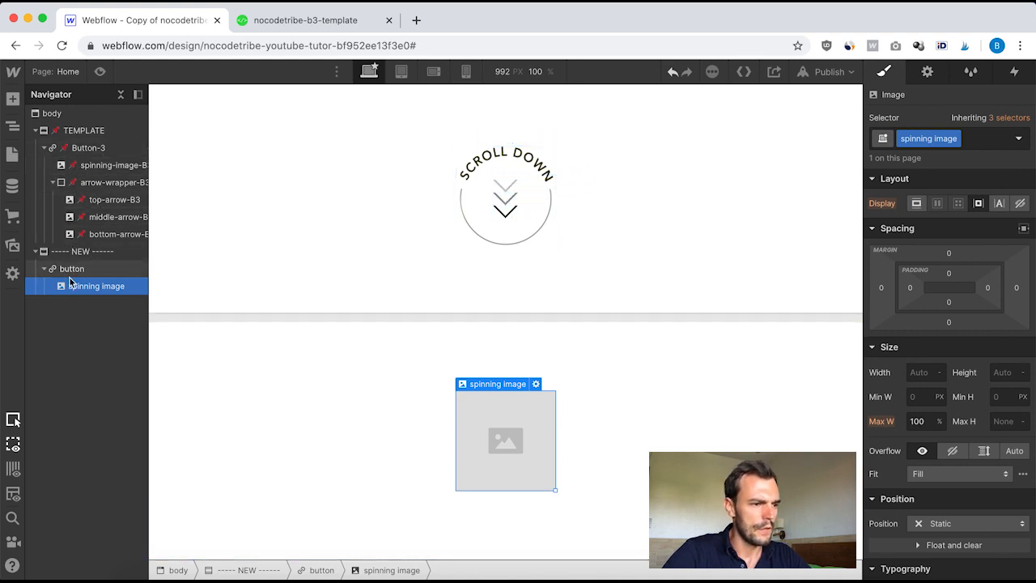
Step: Add a Div Block inside the button link block below the image
left_click(12, 99)
left_click(63, 354)
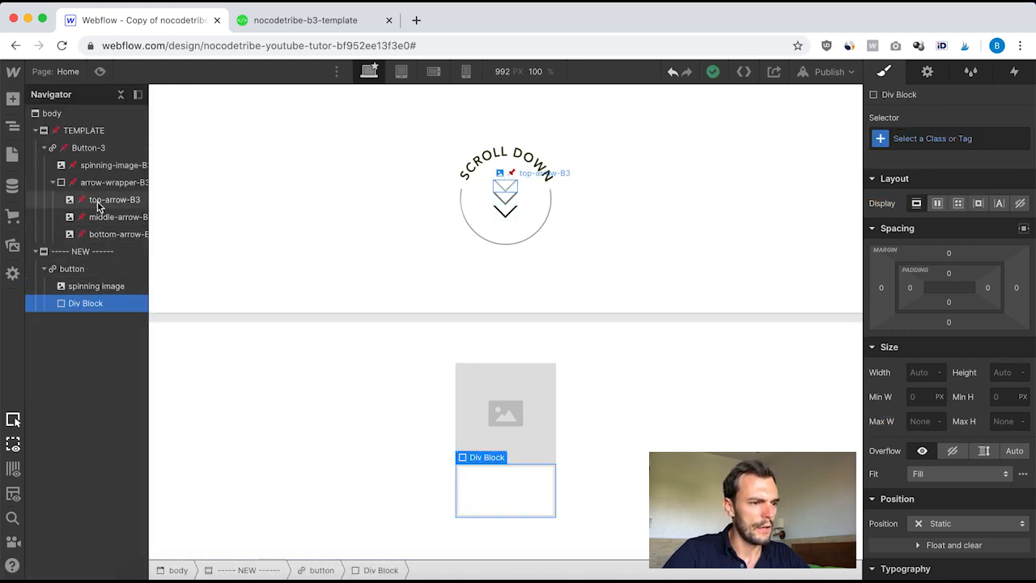
left_click(11, 80)
left_click(296, 239)
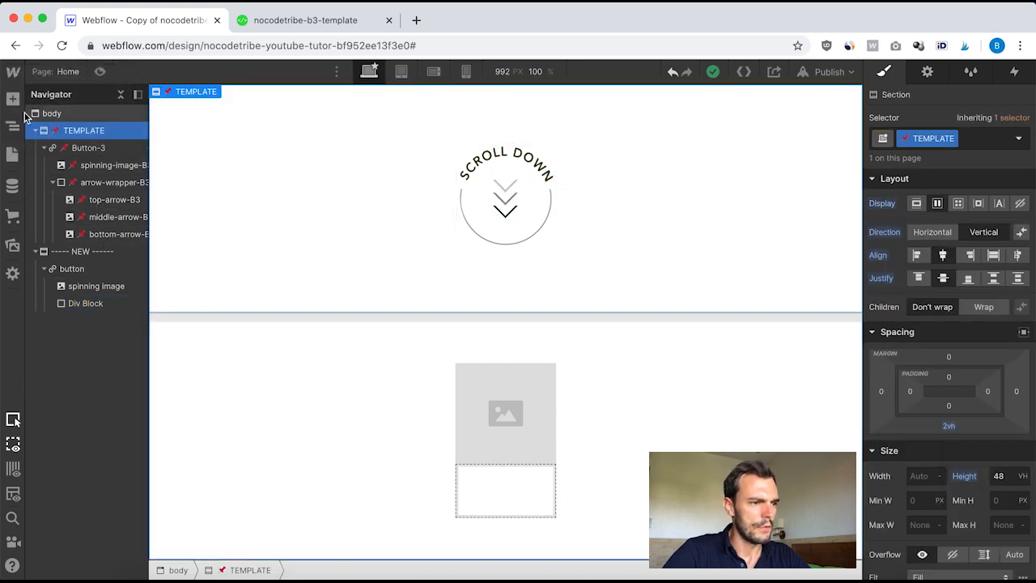
Step: Paste three copies of the spinning image into the Div Block
left_click(87, 304)
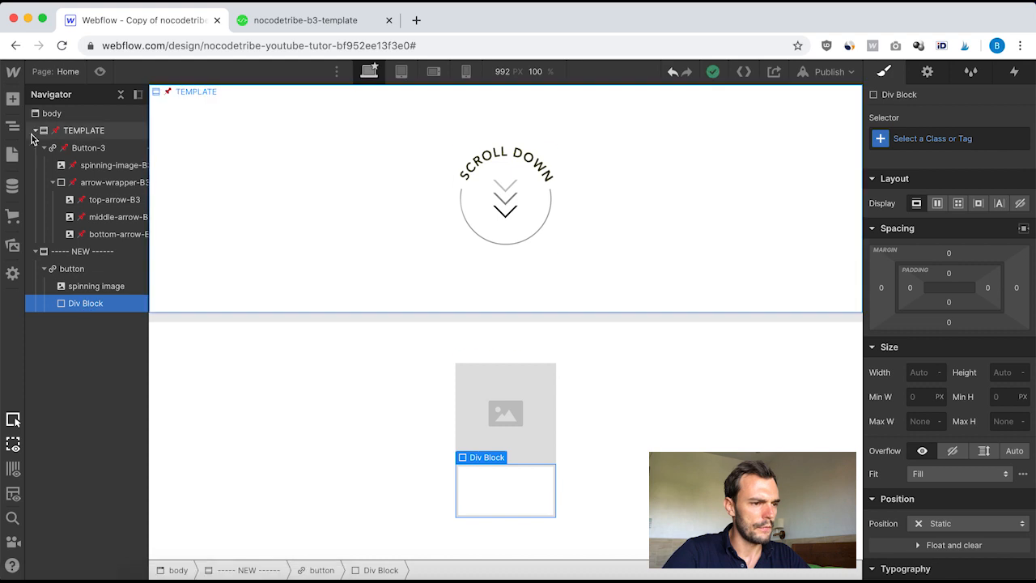
left_click(95, 287)
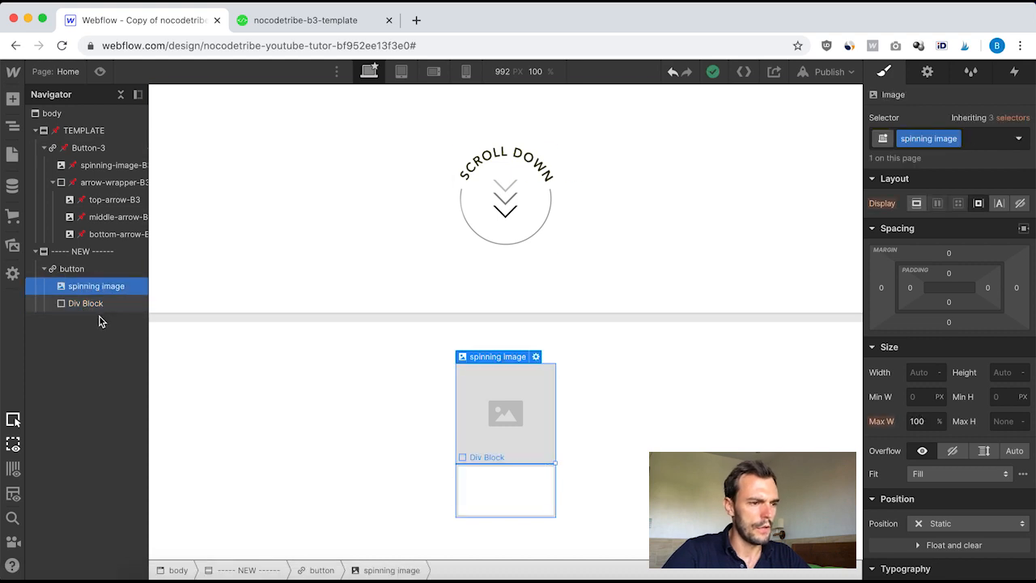
left_click(76, 304)
key("super+v")
key("super+v")
key("super+v")
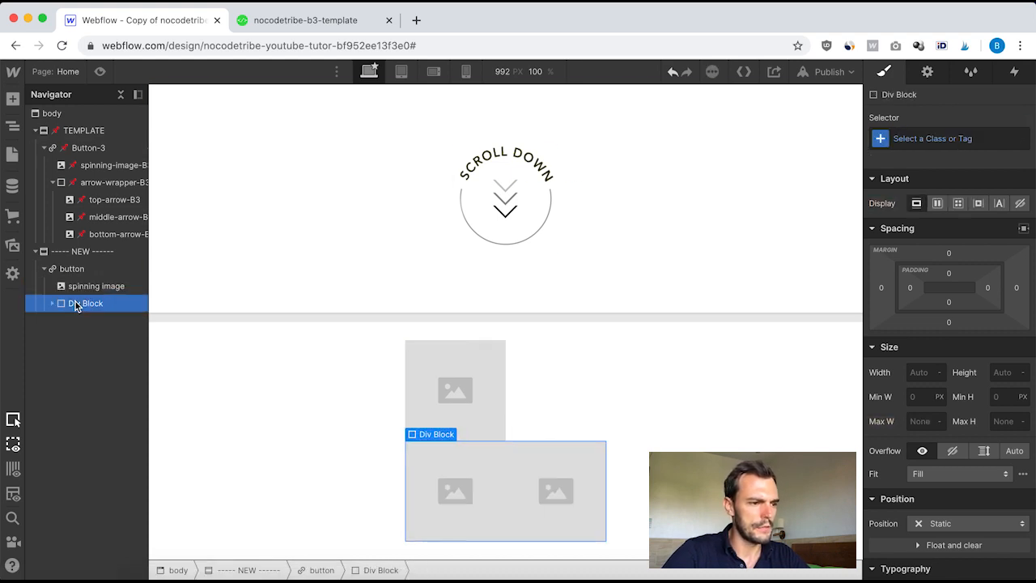
left_click(52, 304)
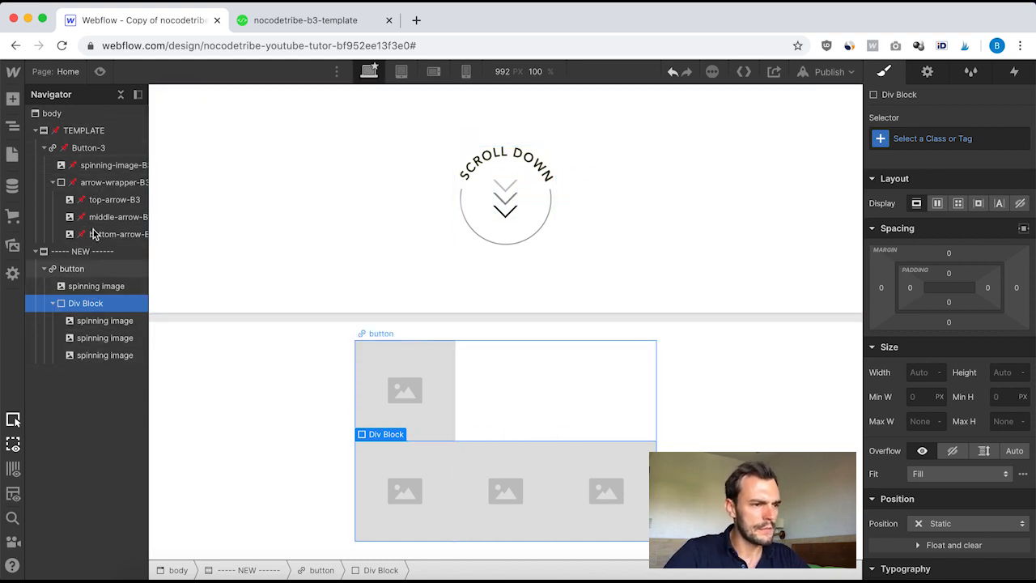
Step: Inspect the template Button-3's position settings for comparison
left_click(71, 270)
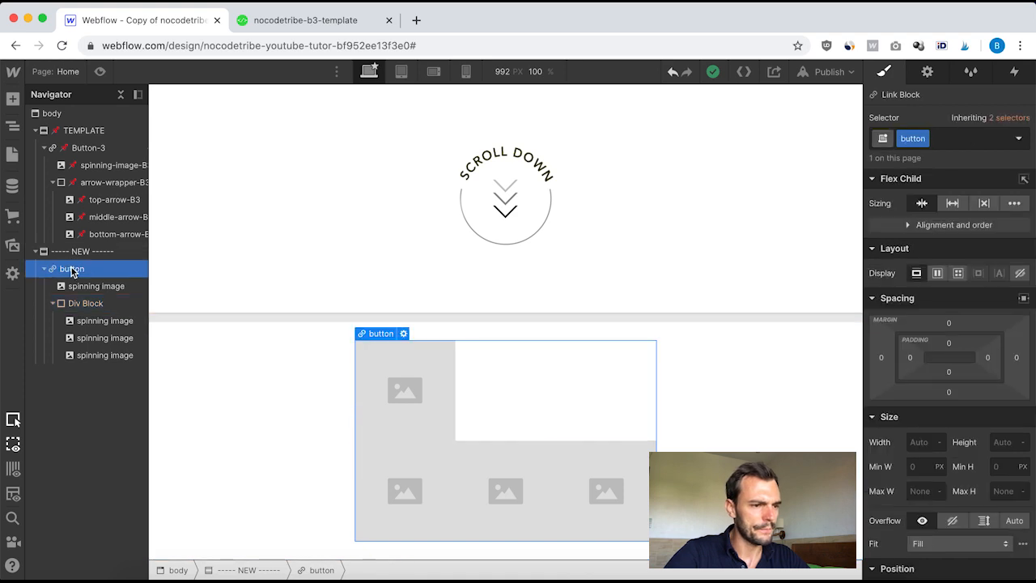
left_click(66, 149)
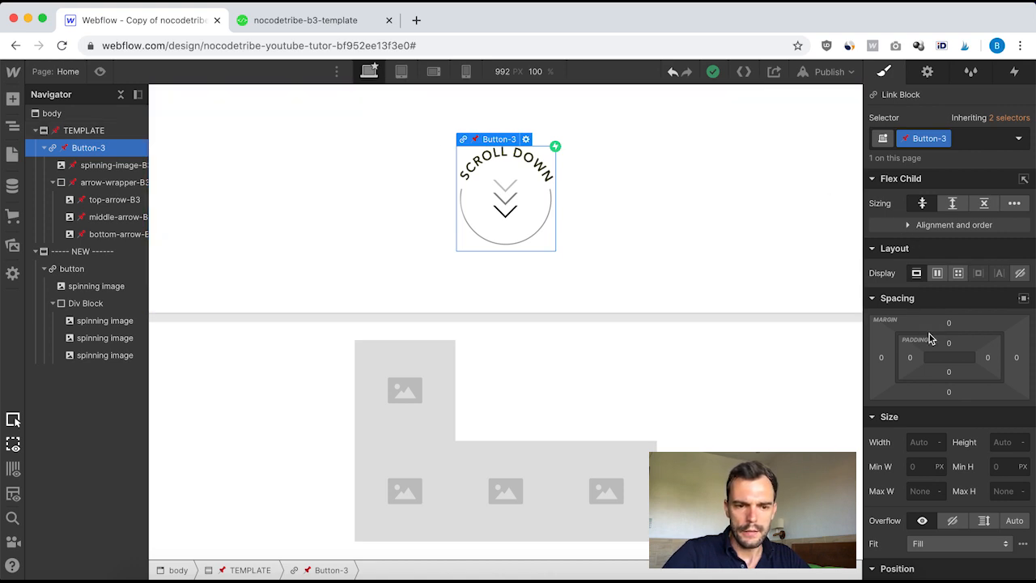
scroll(929, 333, "down", 5)
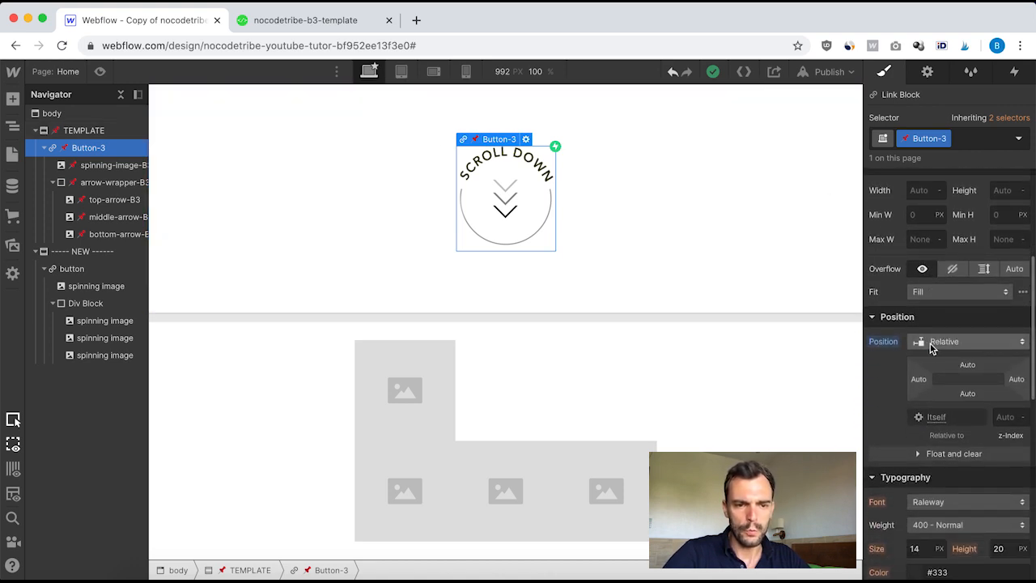
Step: Set the new button link block's position to Relative, matching the template button
scroll(943, 372, "down", 10)
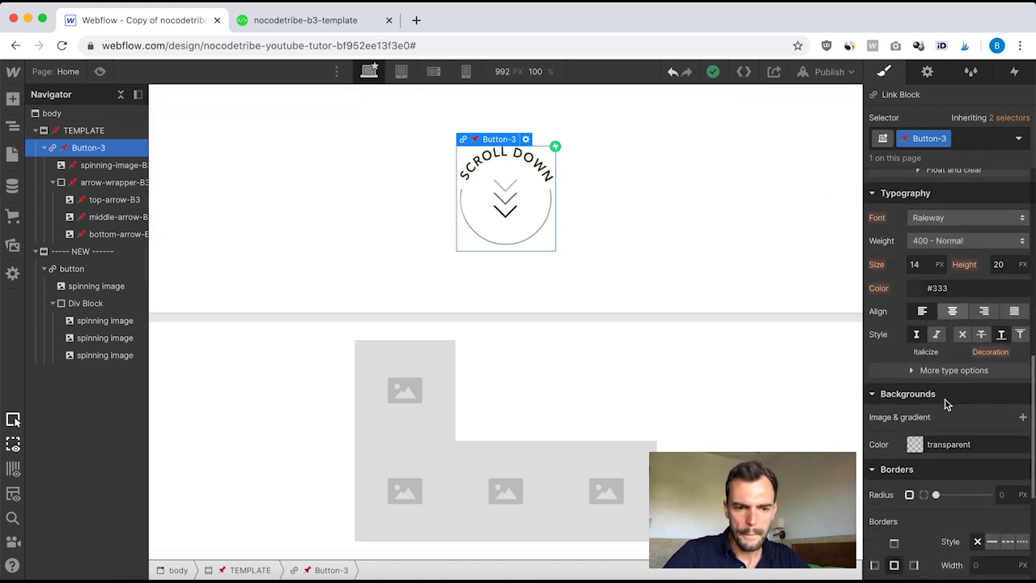
scroll(947, 403, "up", 8)
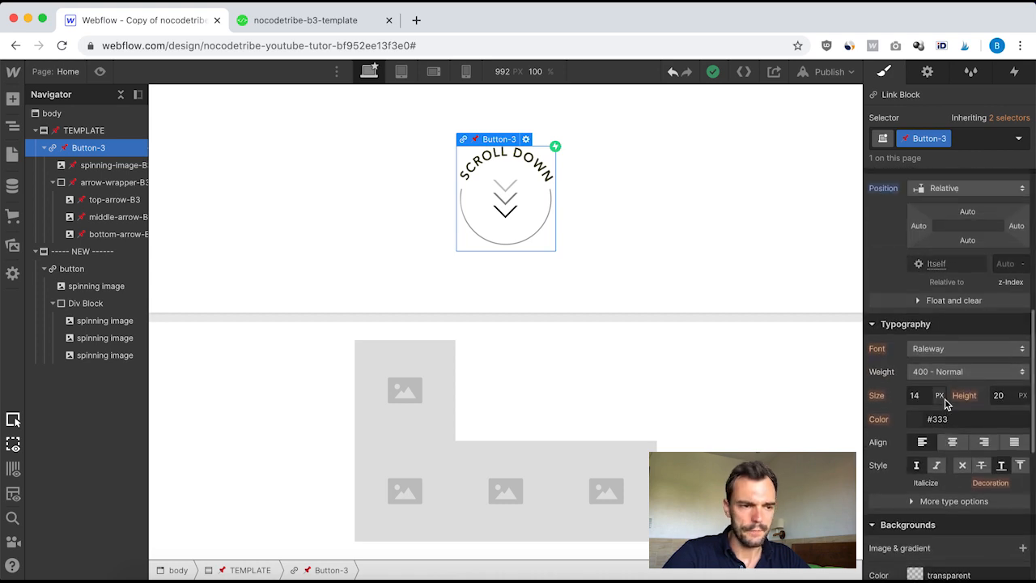
left_click(72, 268)
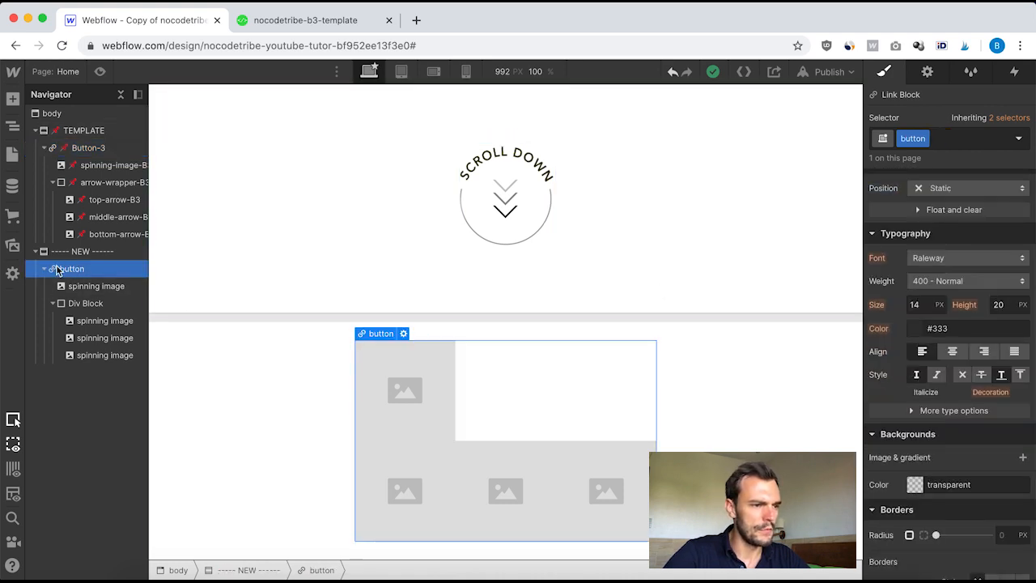
scroll(955, 343, "up", 5)
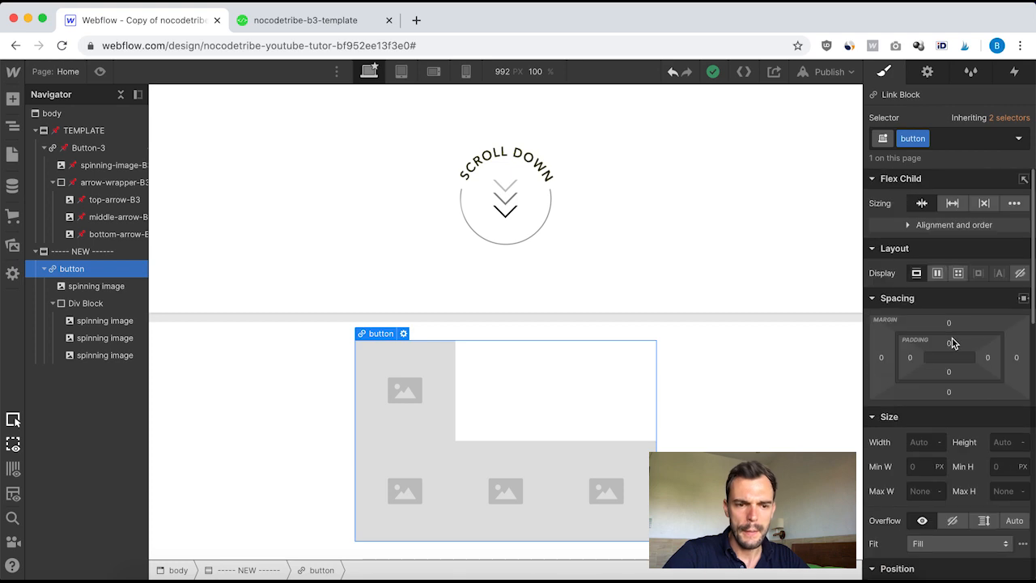
scroll(952, 343, "down", 3)
left_click(947, 486)
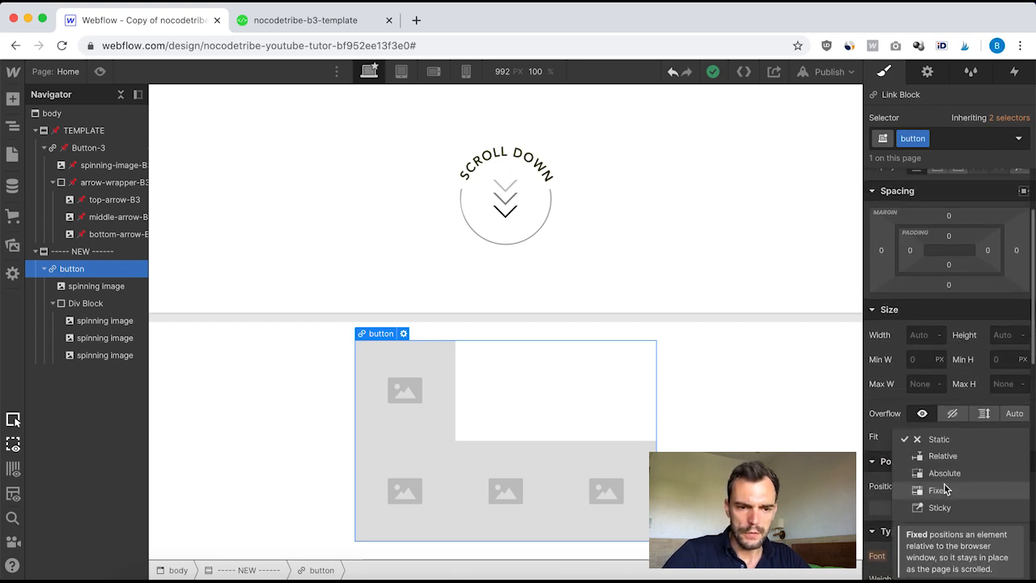
left_click(942, 455)
Step: Inspect the template's spinning-image-B3 and arrow-wrapper-B3 style settings for comparison
scroll(959, 397, "down", 2)
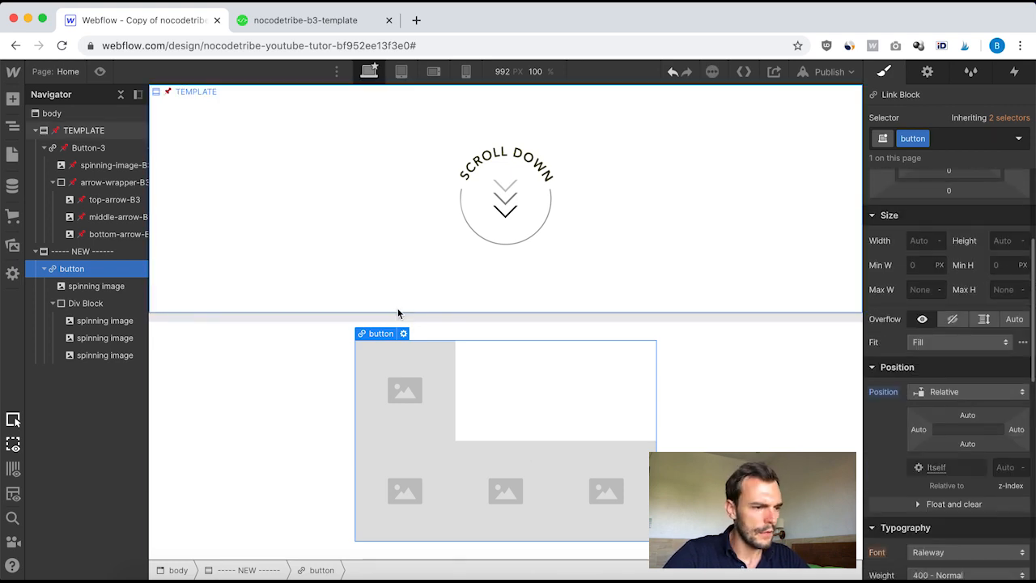
left_click(87, 168)
scroll(882, 271, "up", 3)
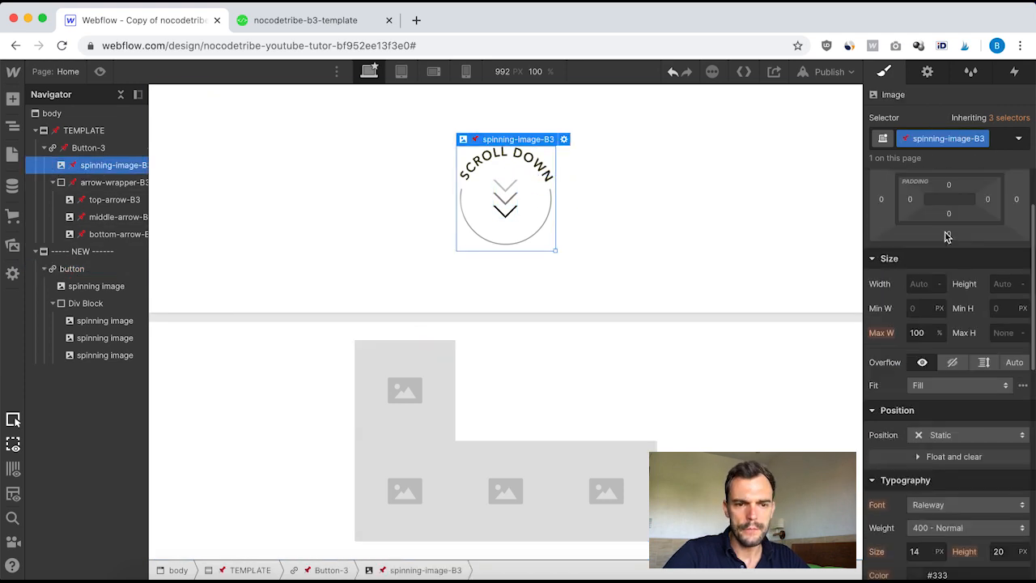
scroll(944, 241, "down", 5)
scroll(947, 304, "down", 4)
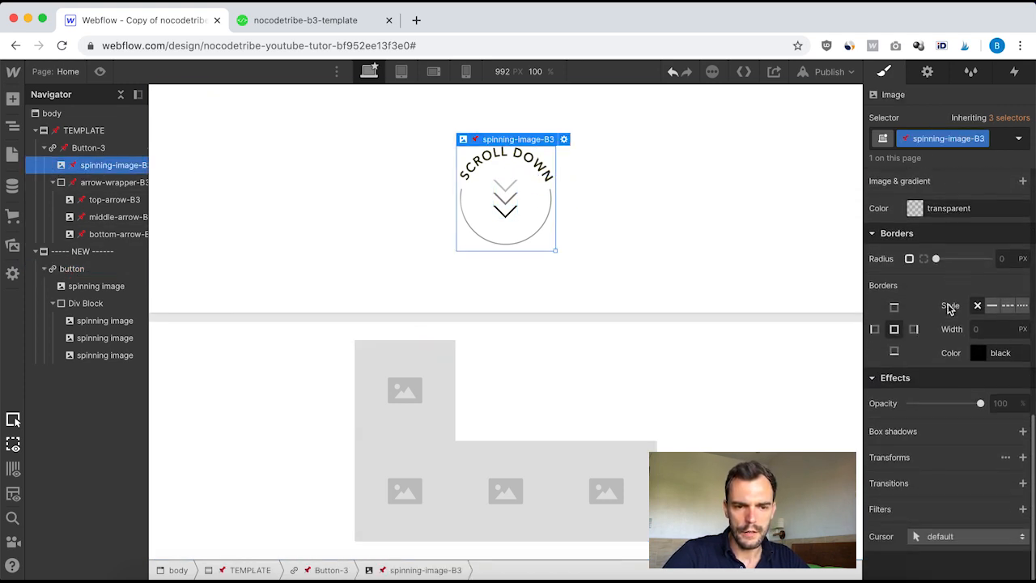
scroll(947, 304, "up", 8)
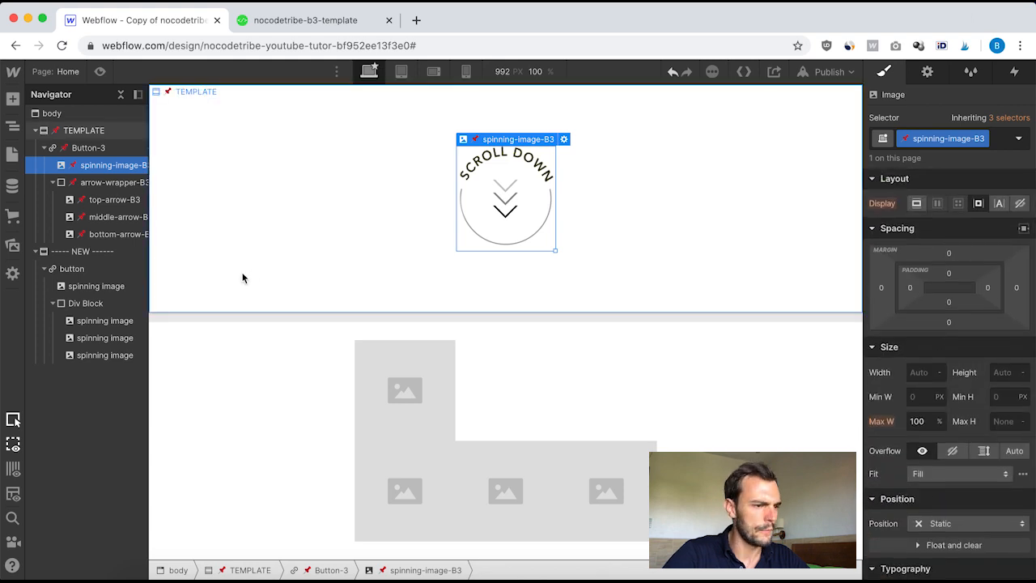
left_click(95, 286)
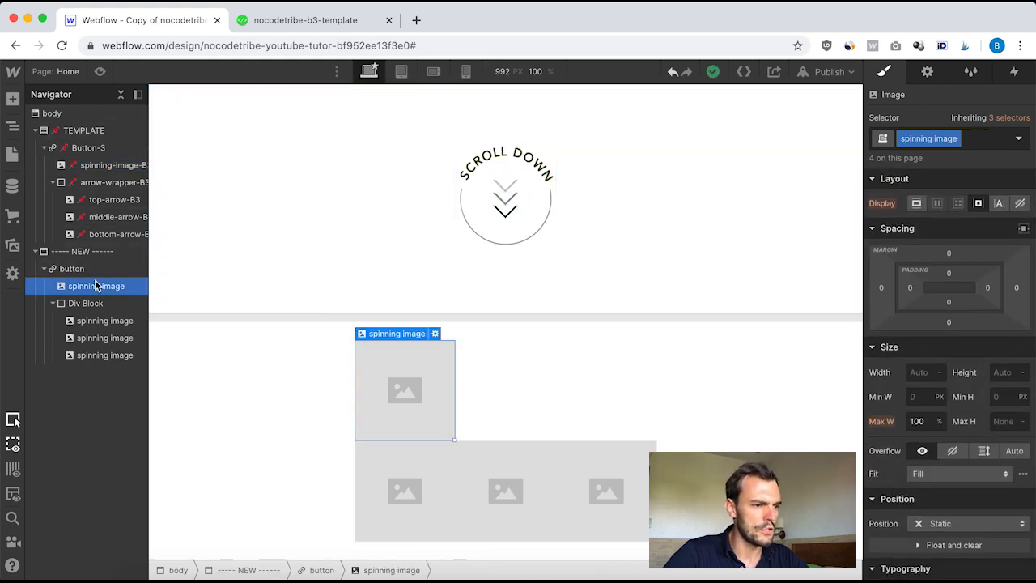
left_click(99, 185)
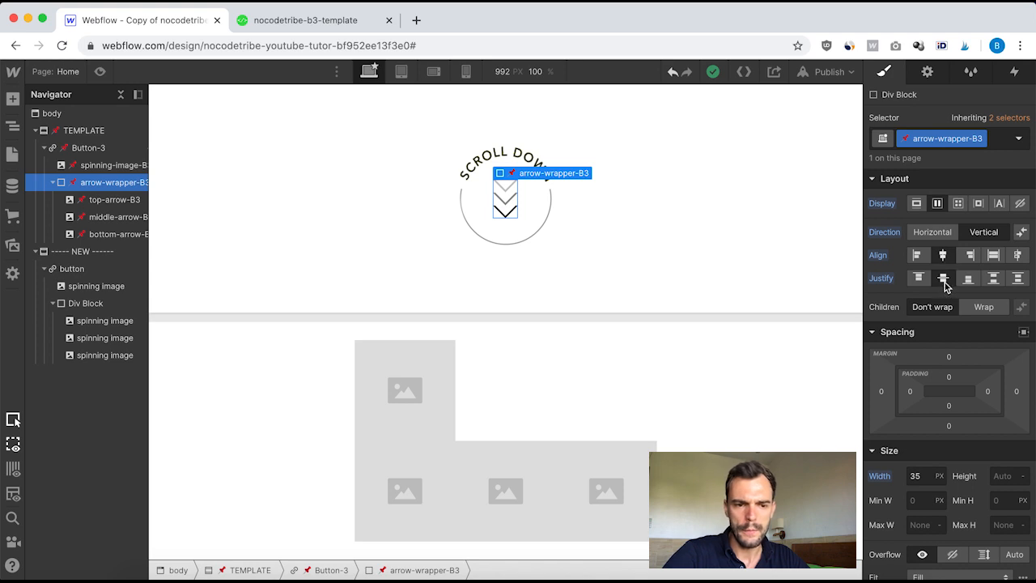
scroll(898, 372, "down", 3)
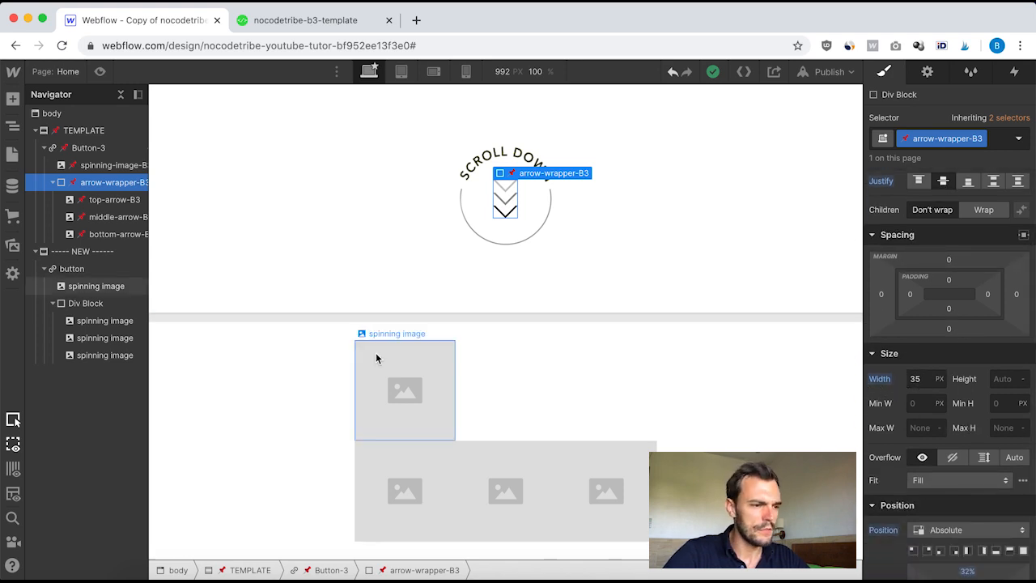
Step: Create and apply a new class named arrow wrapper to the Div Block
left_click(89, 303)
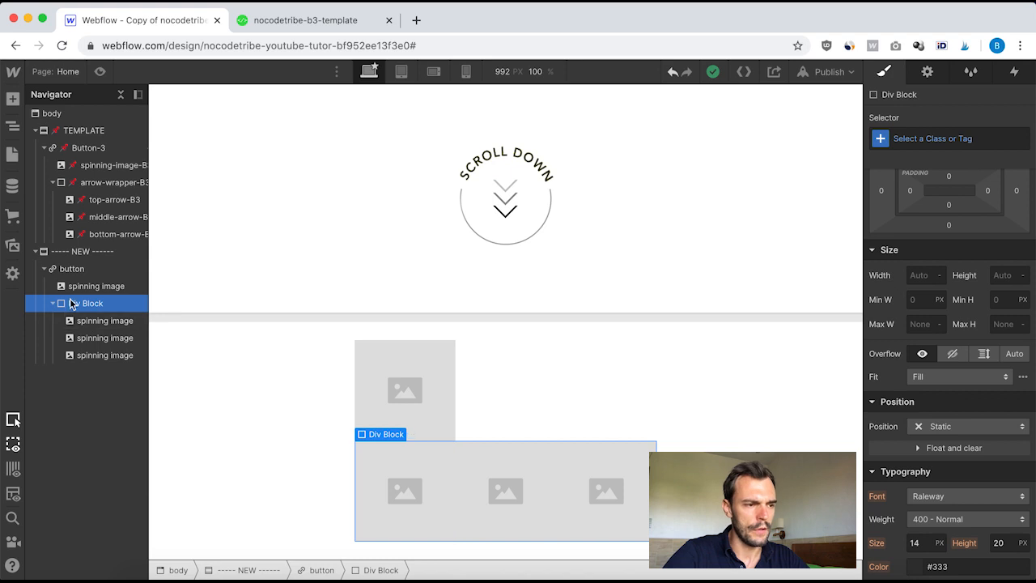
left_click(912, 139)
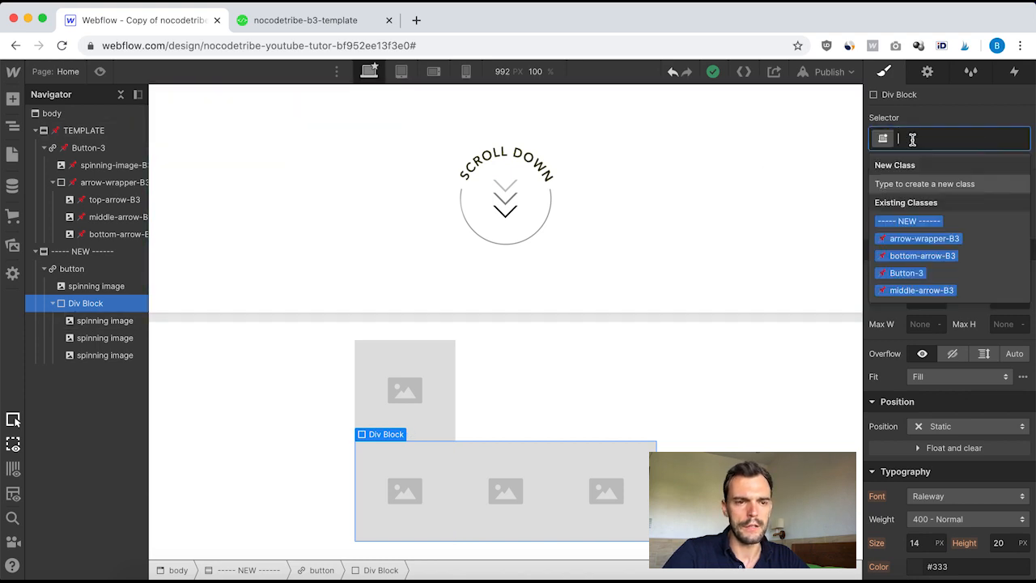
type("arrow wrapper")
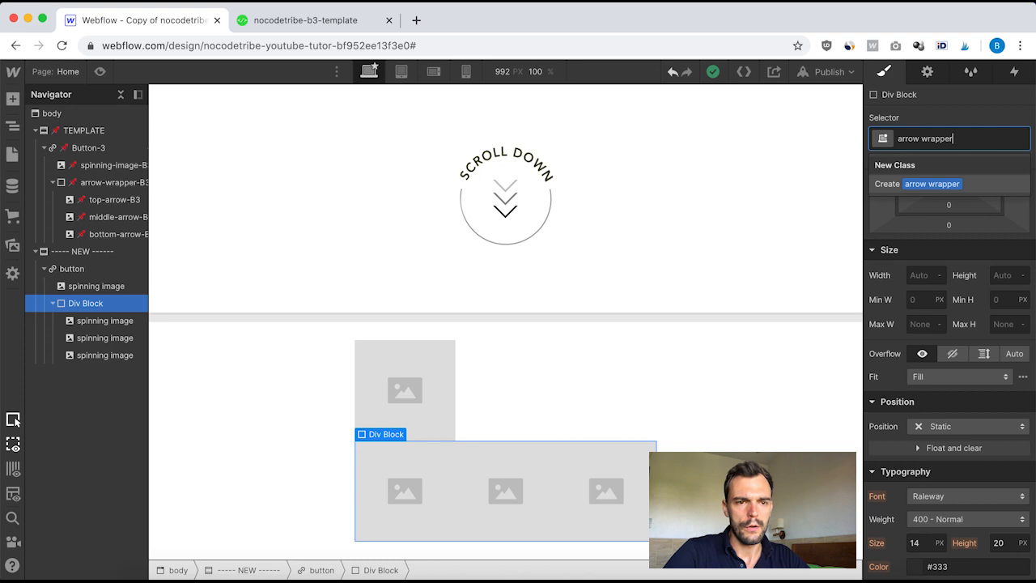
key("Return")
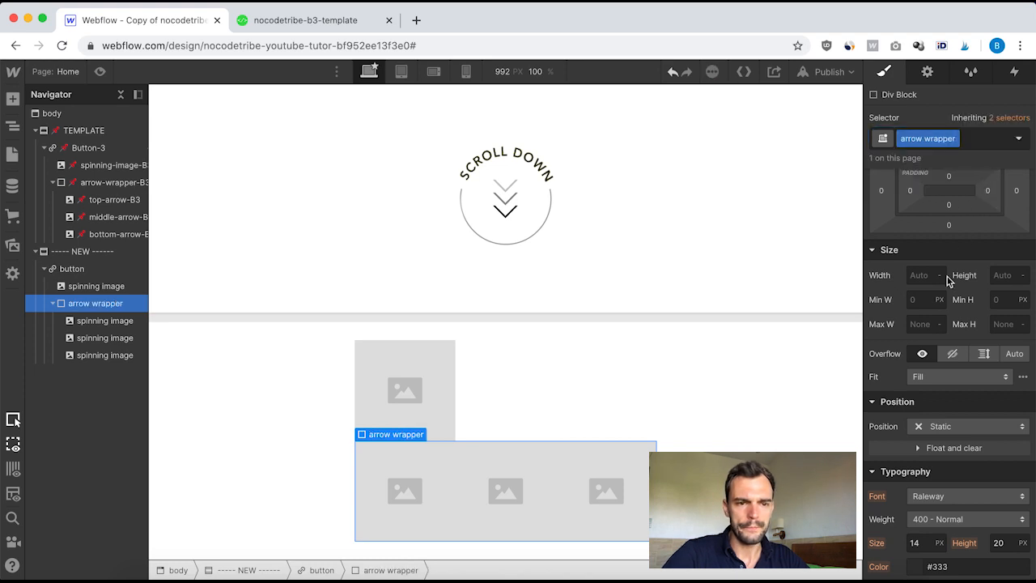
Step: Set the arrow wrapper to flex display with vertical direction, centred alignment and centred justification
scroll(945, 291, "up", 3)
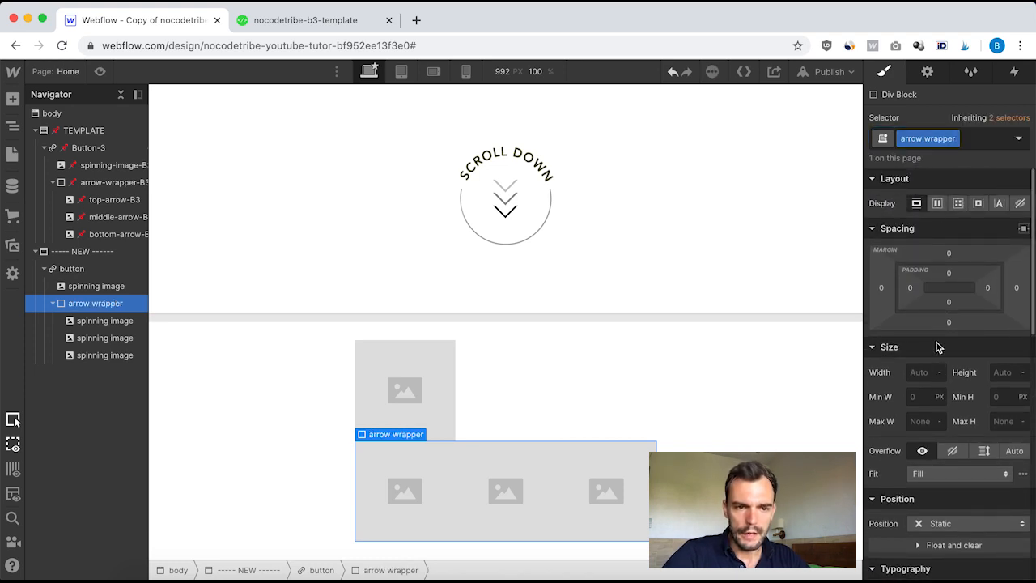
left_click(937, 203)
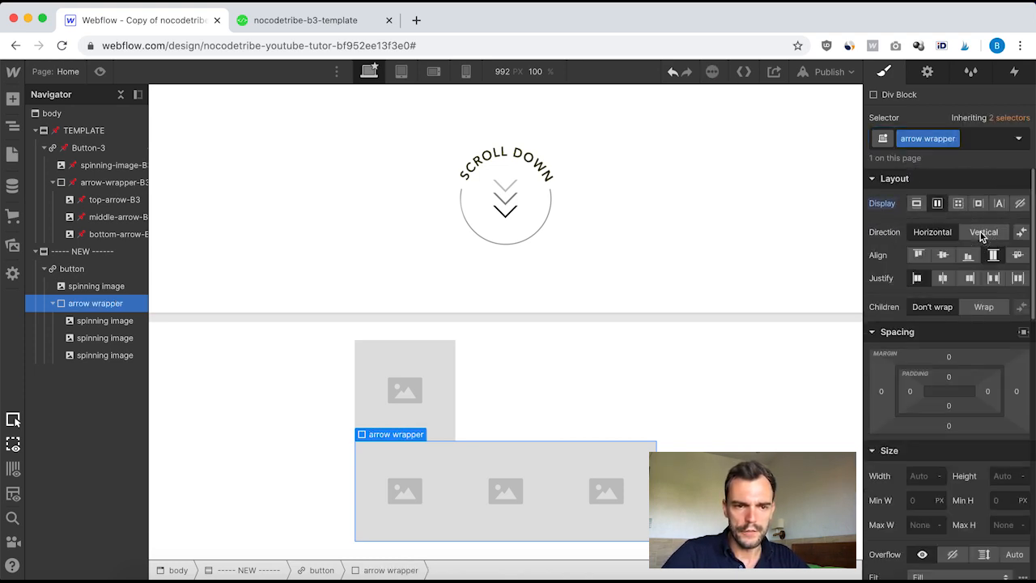
left_click(983, 232)
left_click(943, 254)
left_click(943, 278)
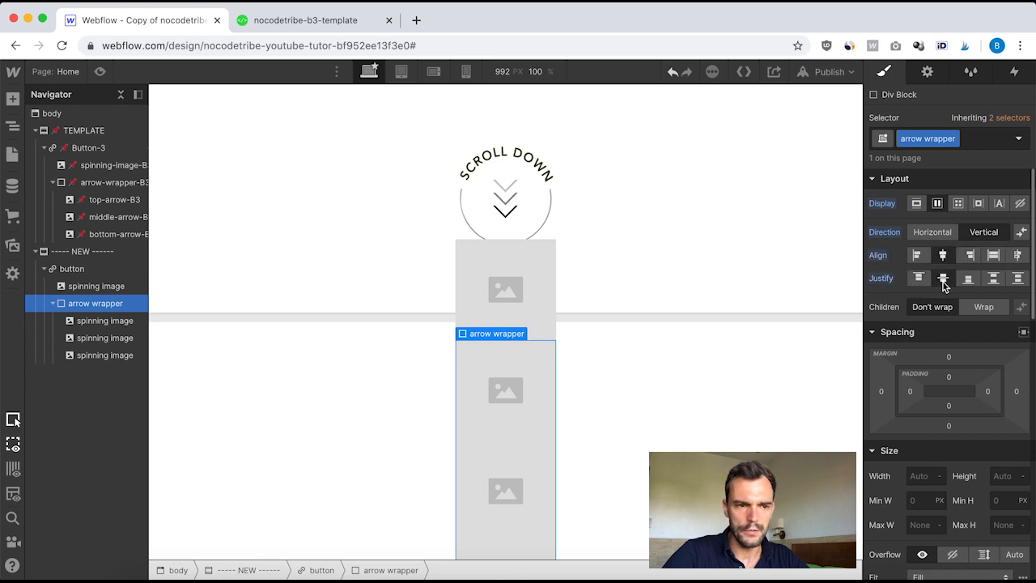
Step: Set the arrow wrapper's width to 35 px
scroll(941, 339, "down", 2)
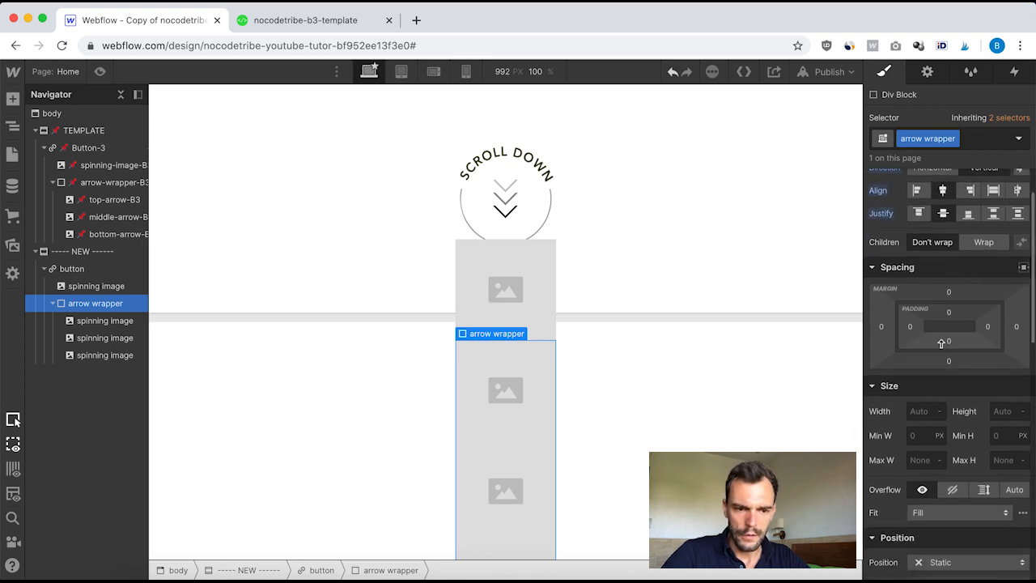
left_click(918, 414)
type("2")
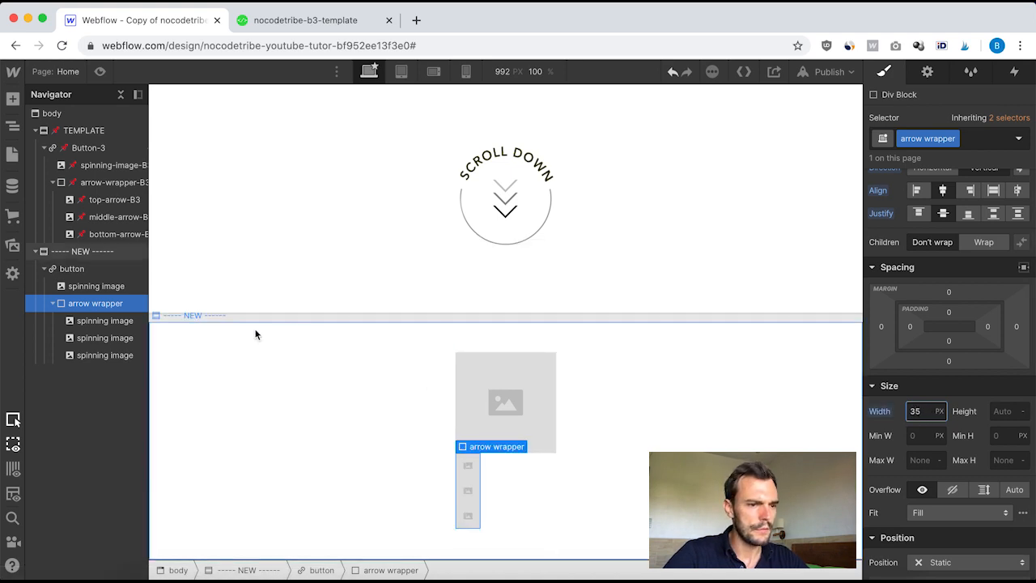
Step: After checking the template arrow wrapper's position, set the new arrow wrapper's position to Absolute
left_click(95, 185)
scroll(959, 397, "down", 3)
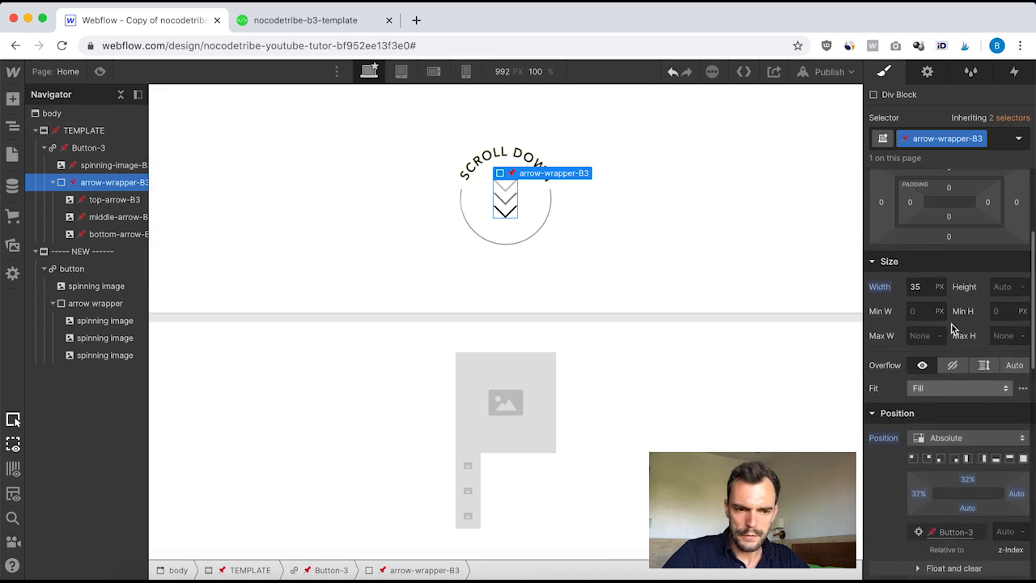
scroll(911, 345, "down", 3)
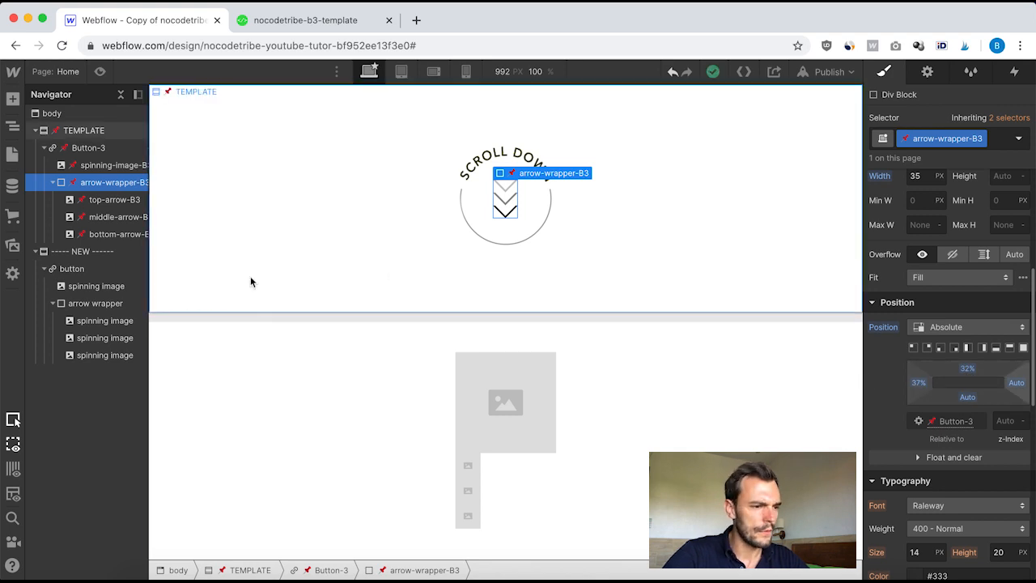
left_click(78, 306)
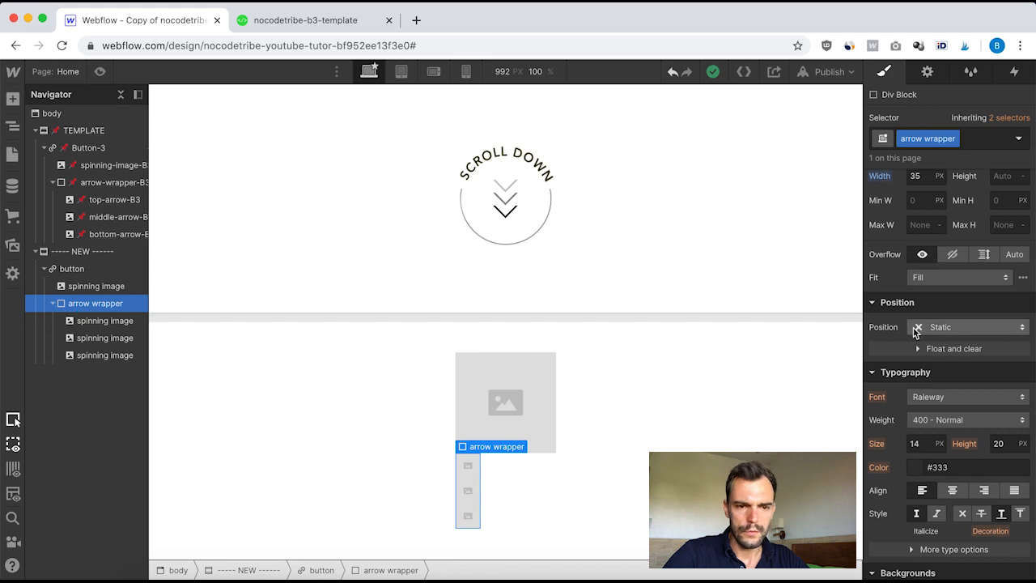
left_click(950, 327)
left_click(943, 364)
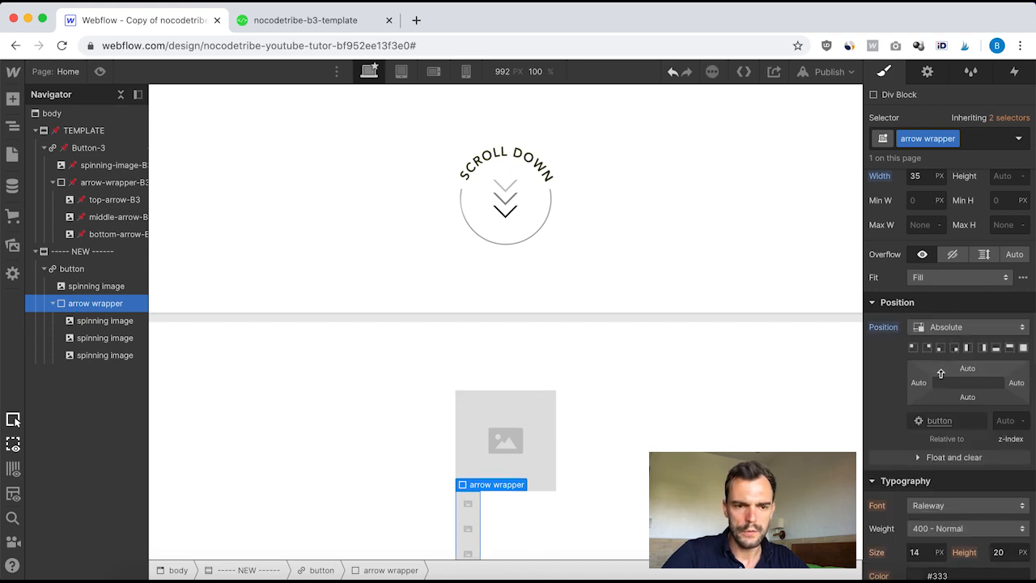
Step: Set the arrow wrapper's top offset to 32% and left offset to 37%
left_click(968, 369)
type("32")
key("Return")
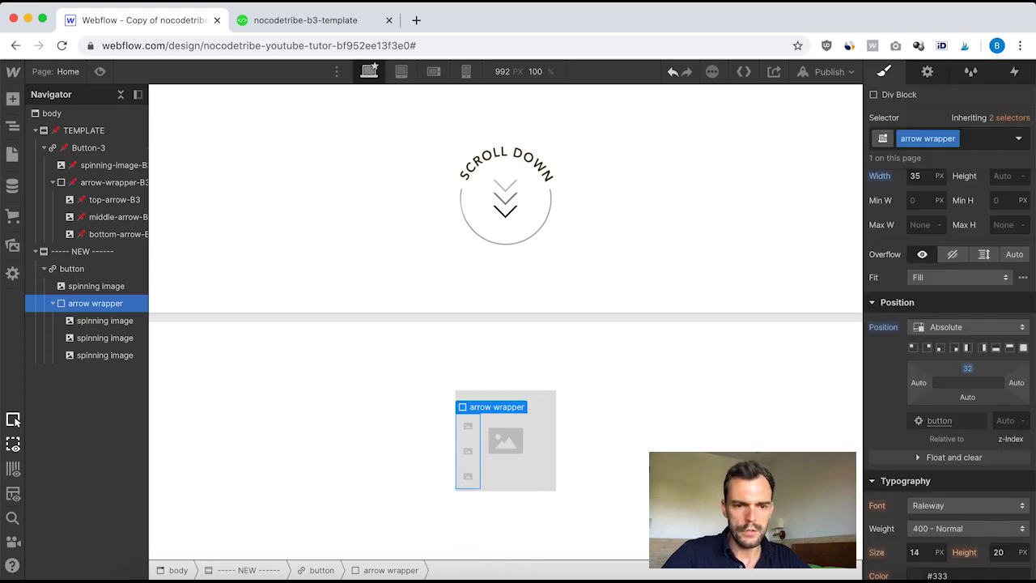
left_click(966, 371)
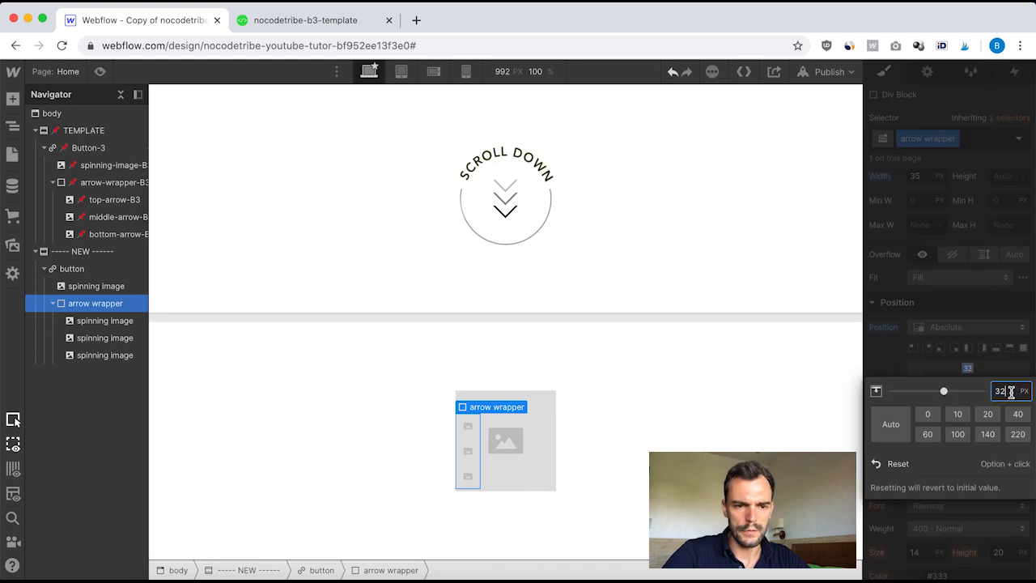
type("%")
key("Return")
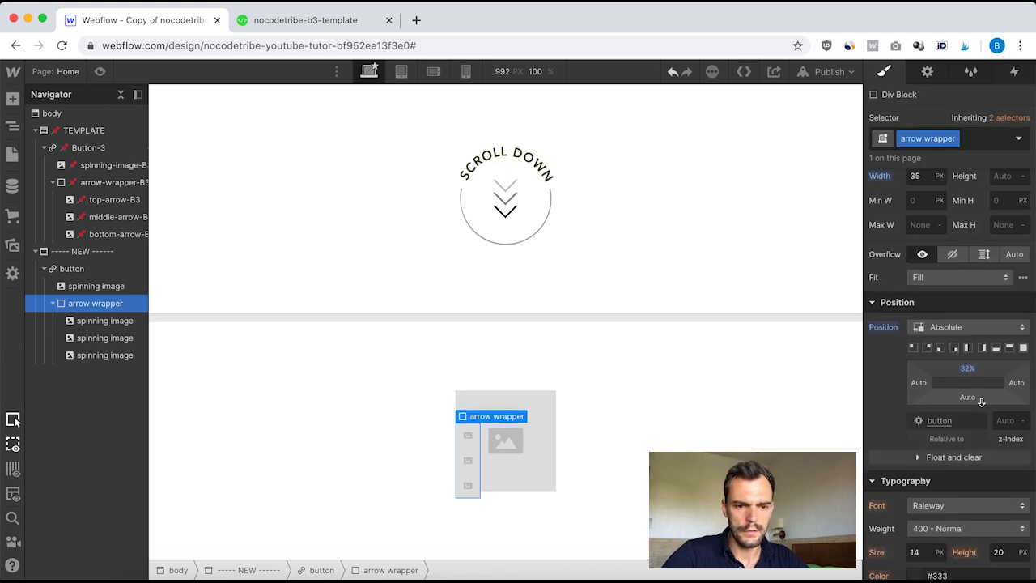
left_click(919, 381)
type("37")
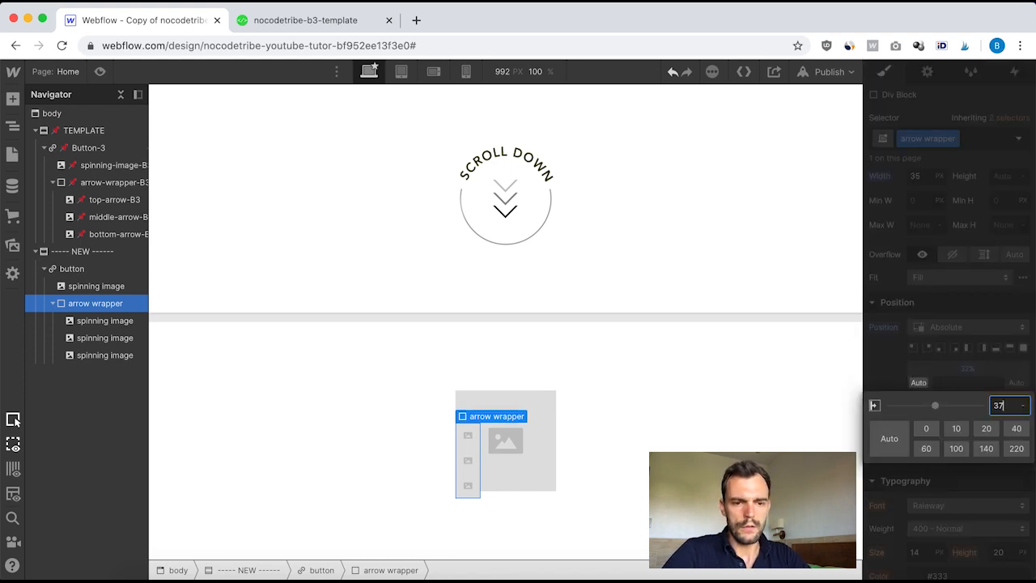
key("Return")
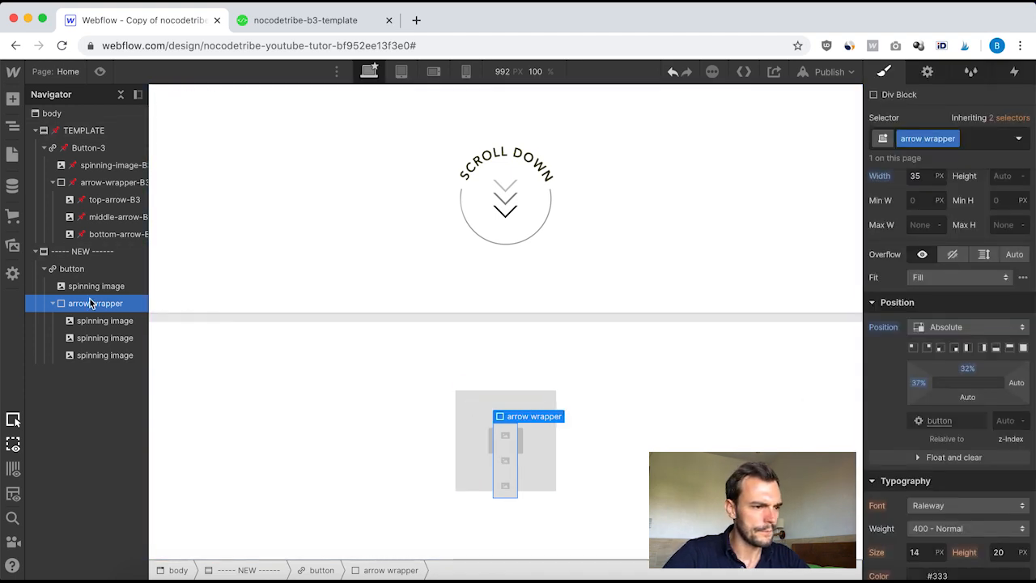
Step: Inspect the template's arrow-wrapper-B3 and top-arrow-B3 style settings for comparison
left_click(103, 184)
scroll(943, 385, "down", 6)
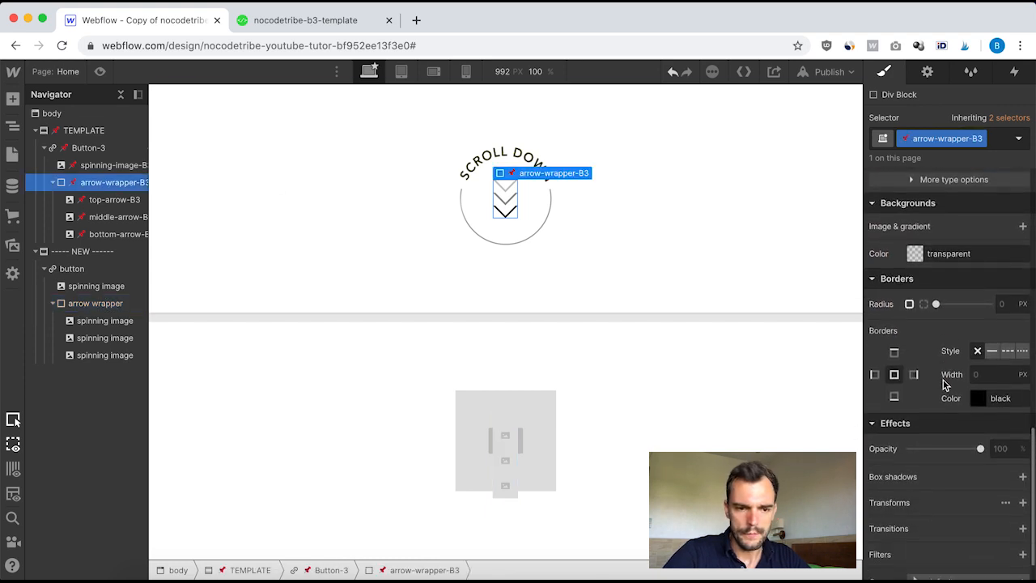
scroll(943, 386, "up", 10)
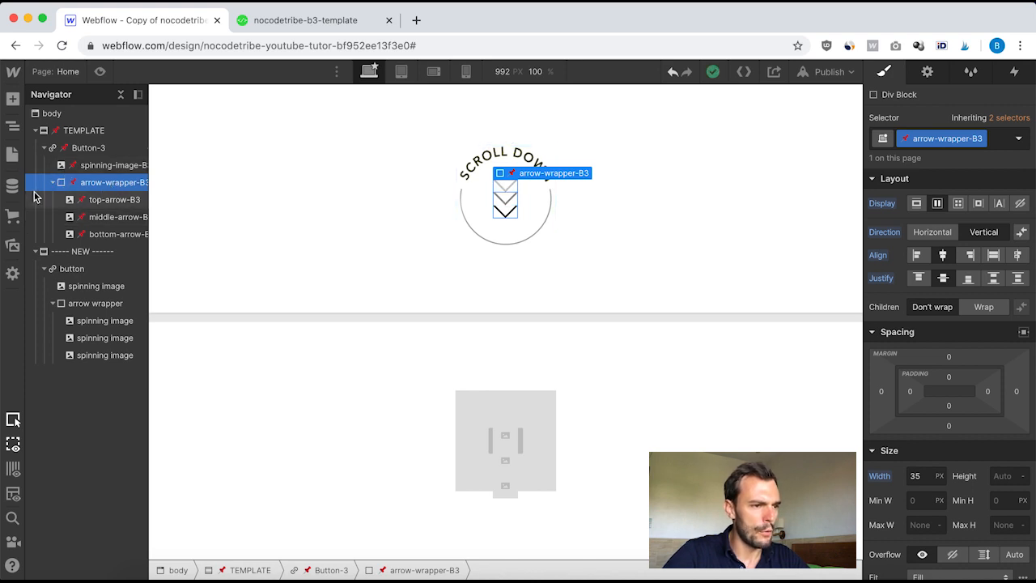
left_click(111, 200)
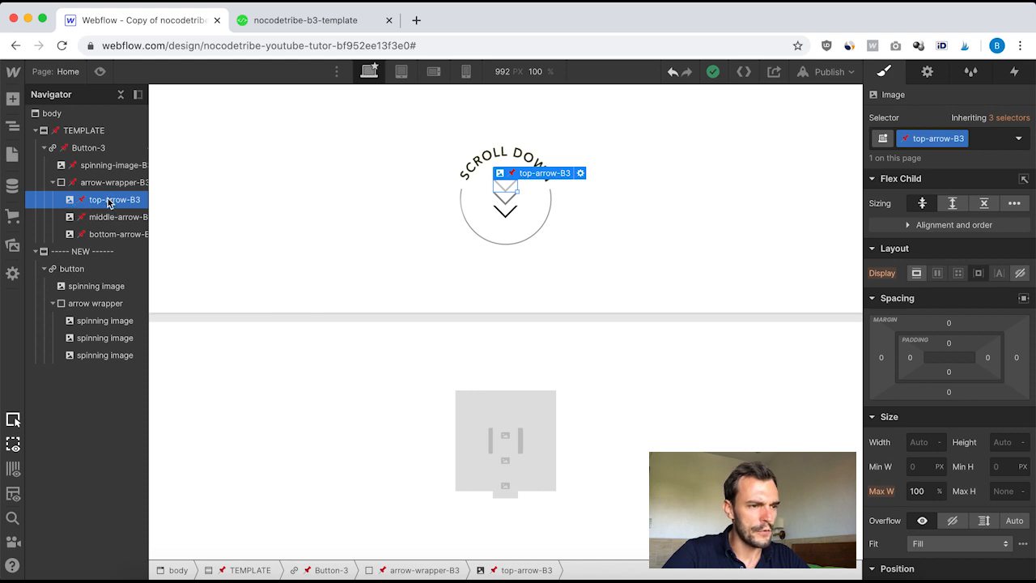
scroll(937, 382, "down", 10)
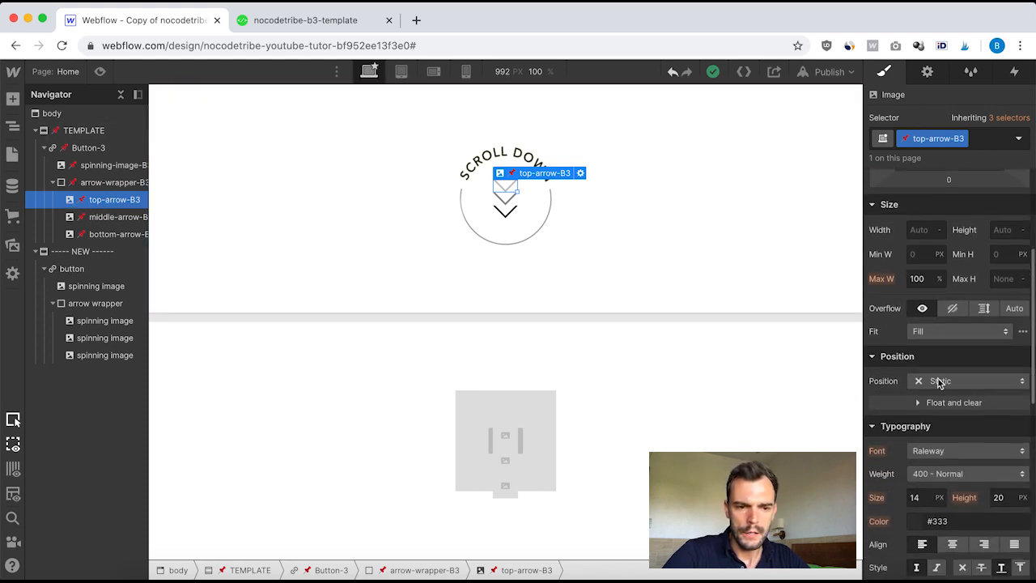
scroll(937, 382, "up", 10)
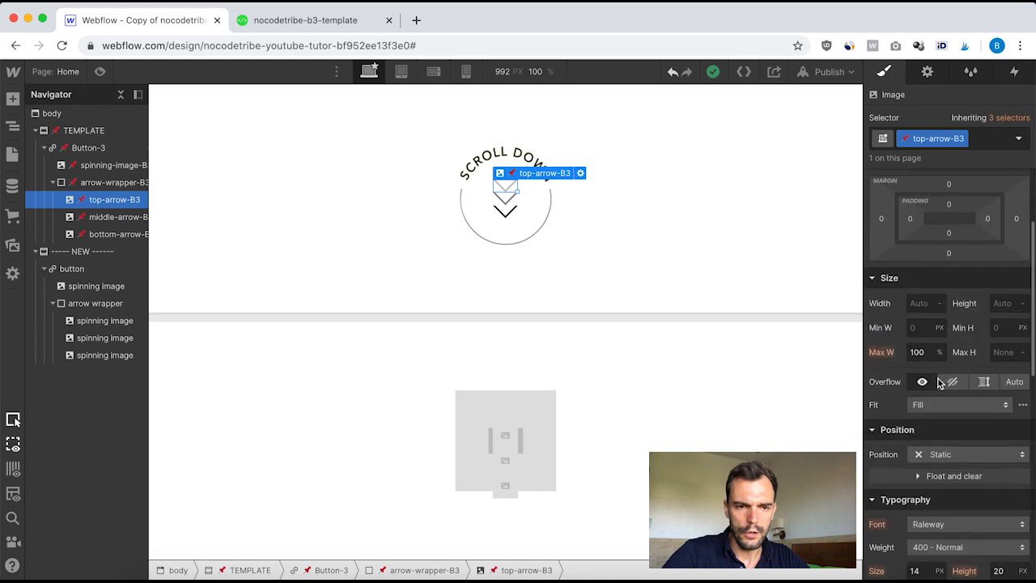
Step: Replace the first image's class inside the arrow wrapper with a new class named top arrow
left_click(89, 322)
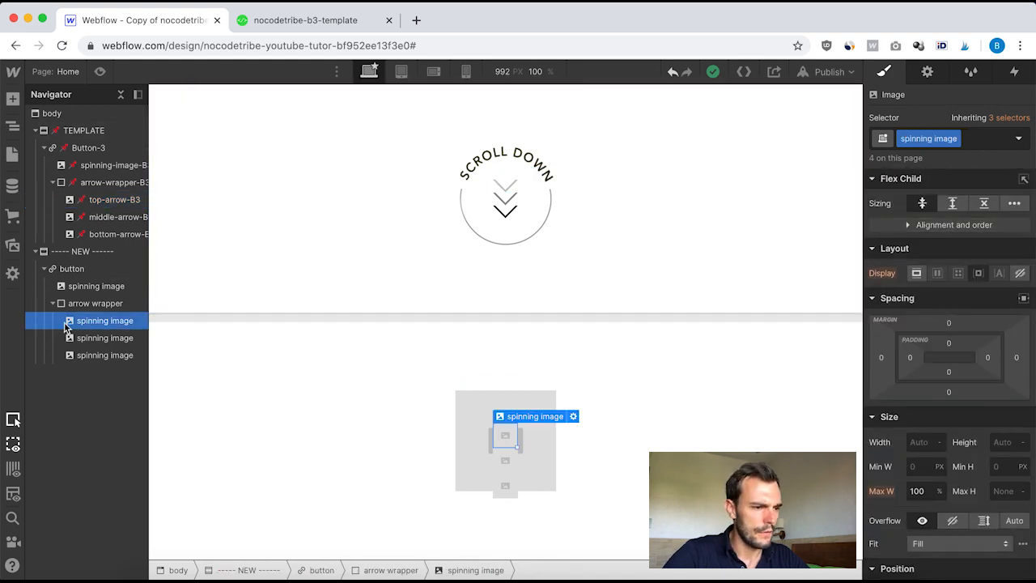
left_click(88, 303)
left_click(95, 326)
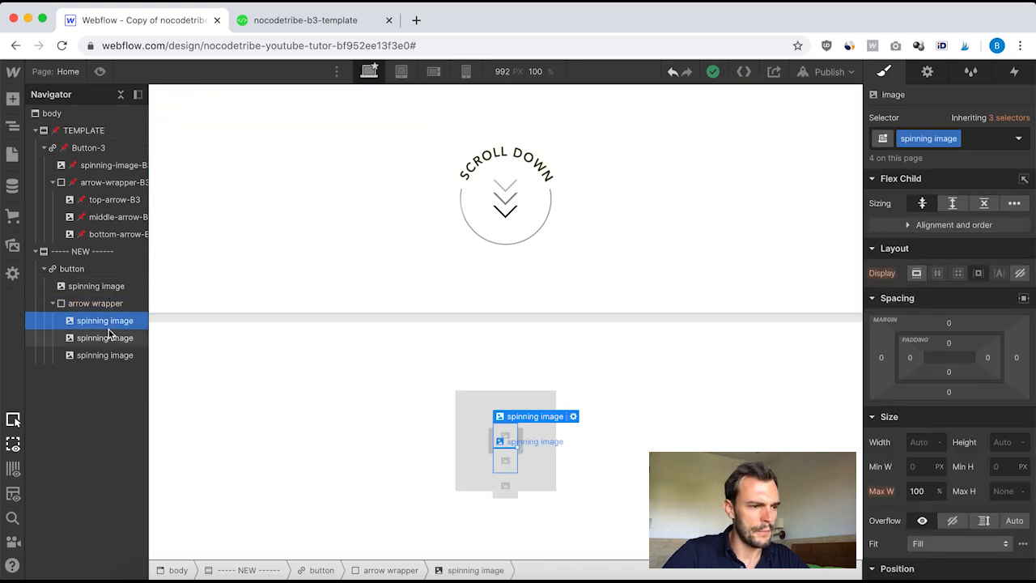
left_click(971, 139)
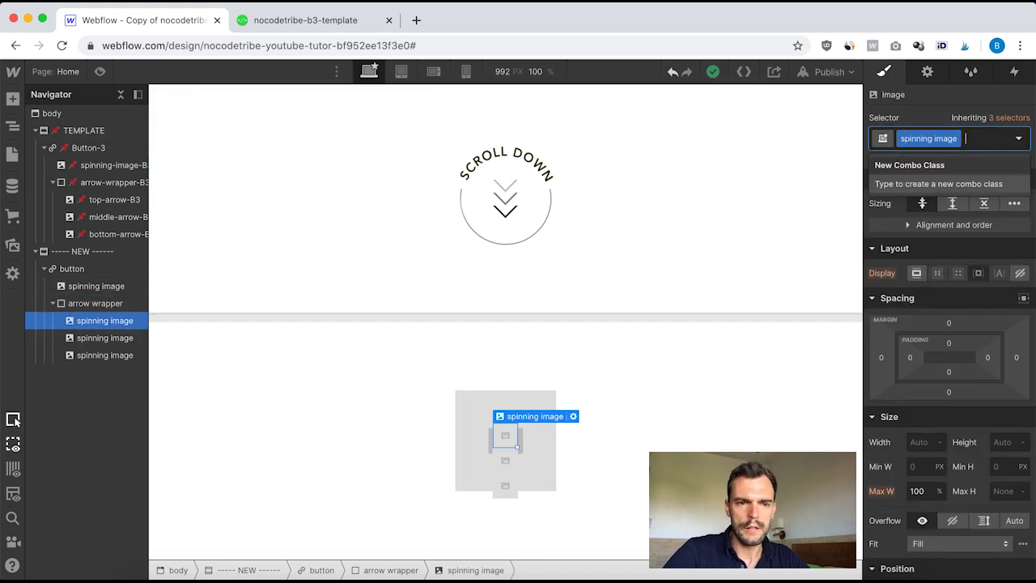
key("BackSpace")
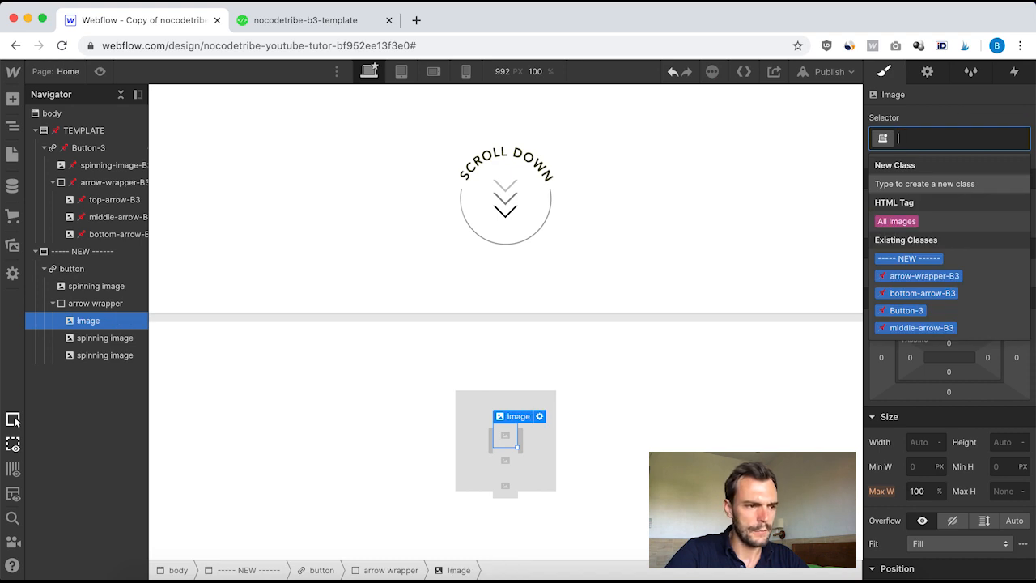
type("top arrow")
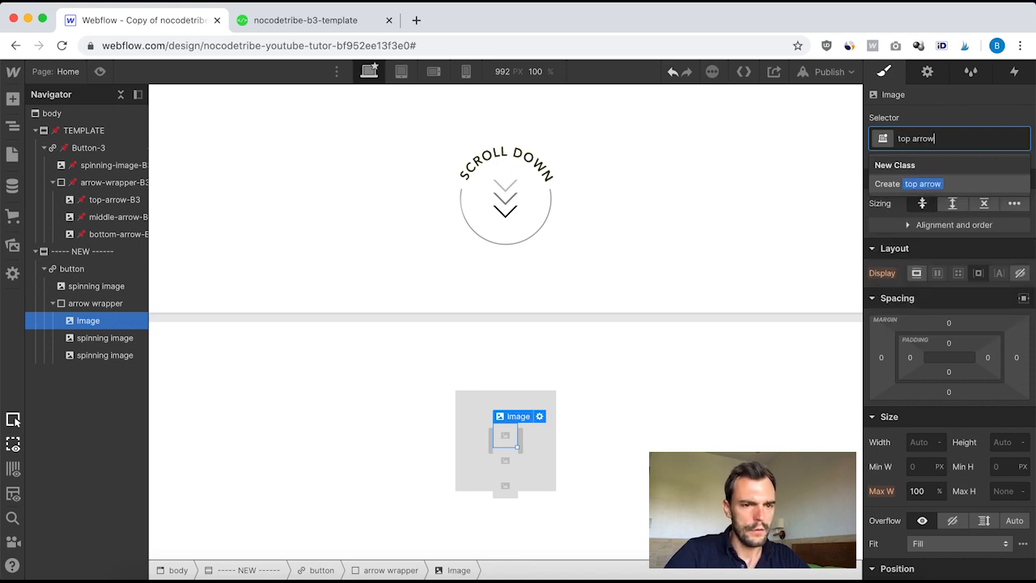
key("Return")
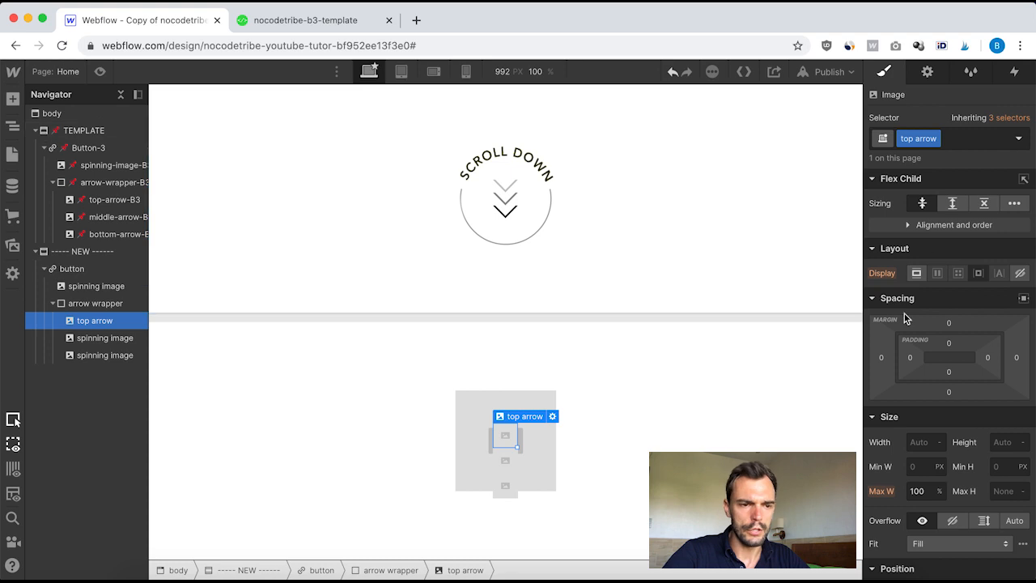
Step: Replace the second arrow image's class with a new class named middle arrow
left_click(98, 339)
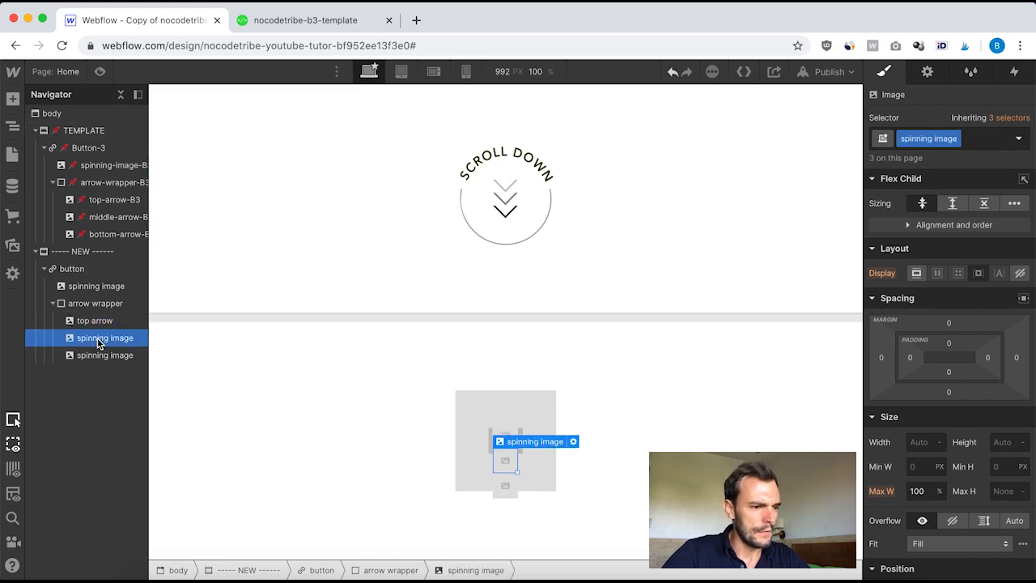
left_click(973, 143)
key("BackSpace")
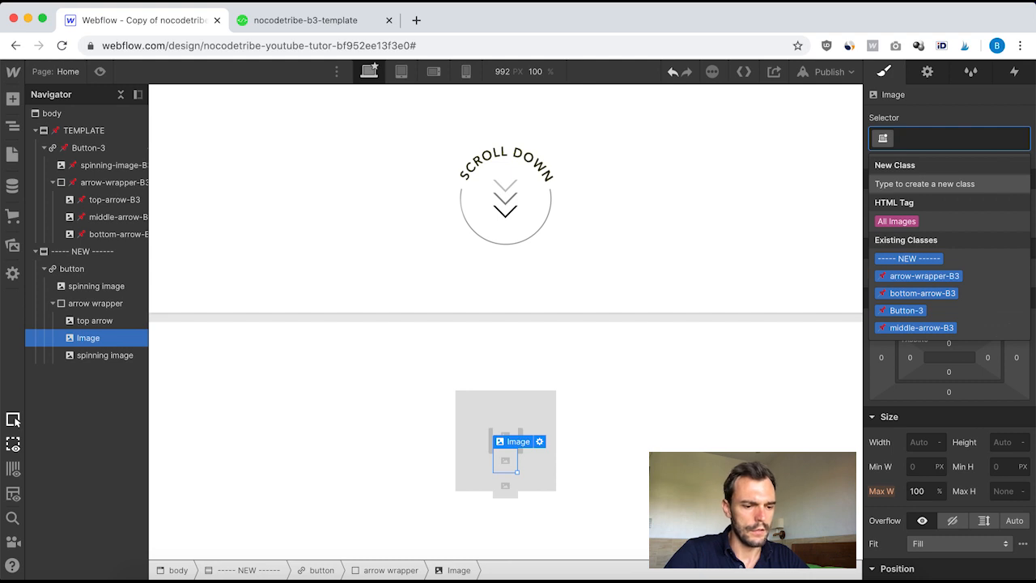
type("middle arr")
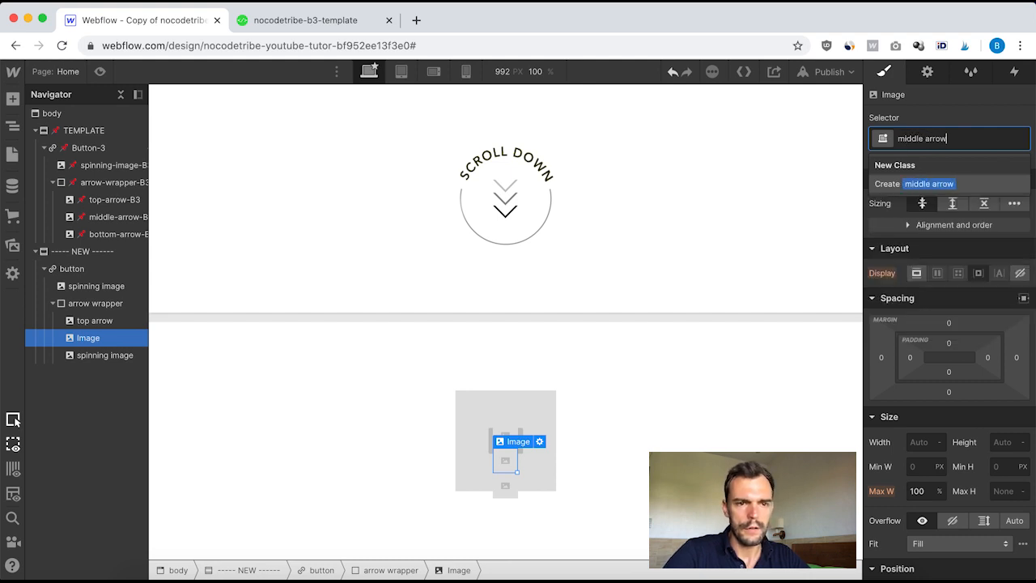
type("ow")
key("Return")
Step: Replace the third arrow image's class with a new class named bottom arrow
left_click(103, 357)
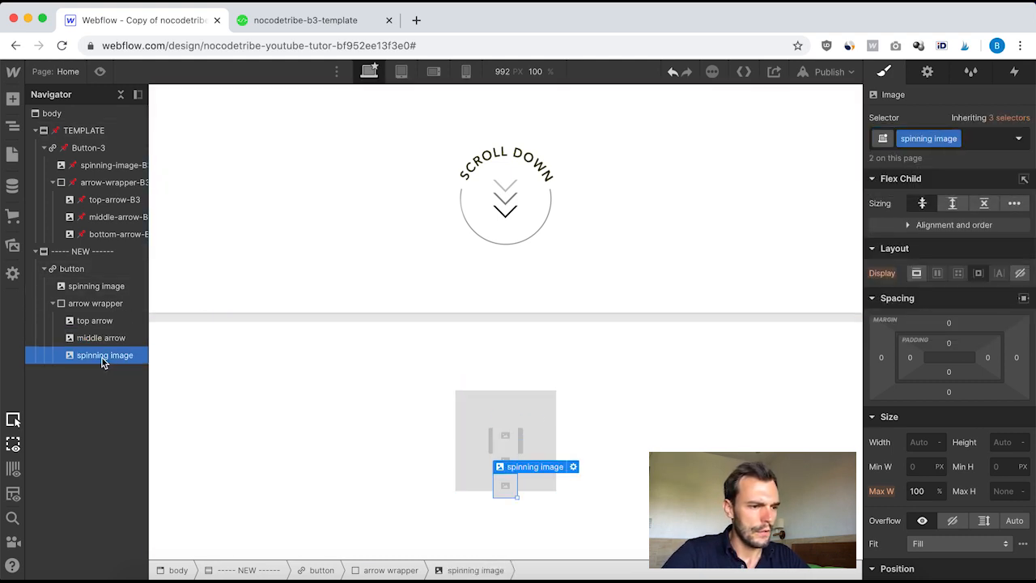
left_click(993, 141)
key("BackSpace")
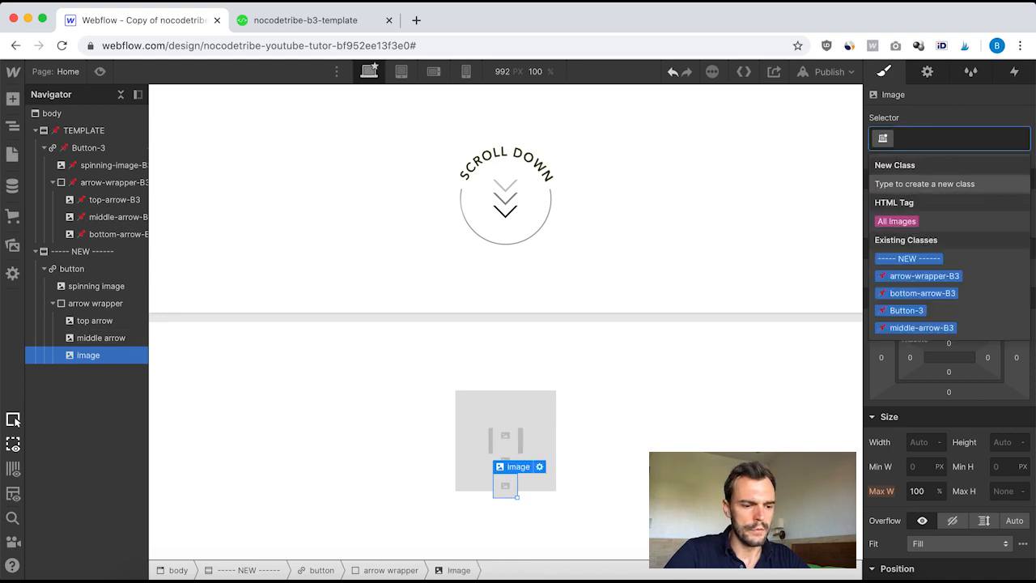
type("bottom arrow")
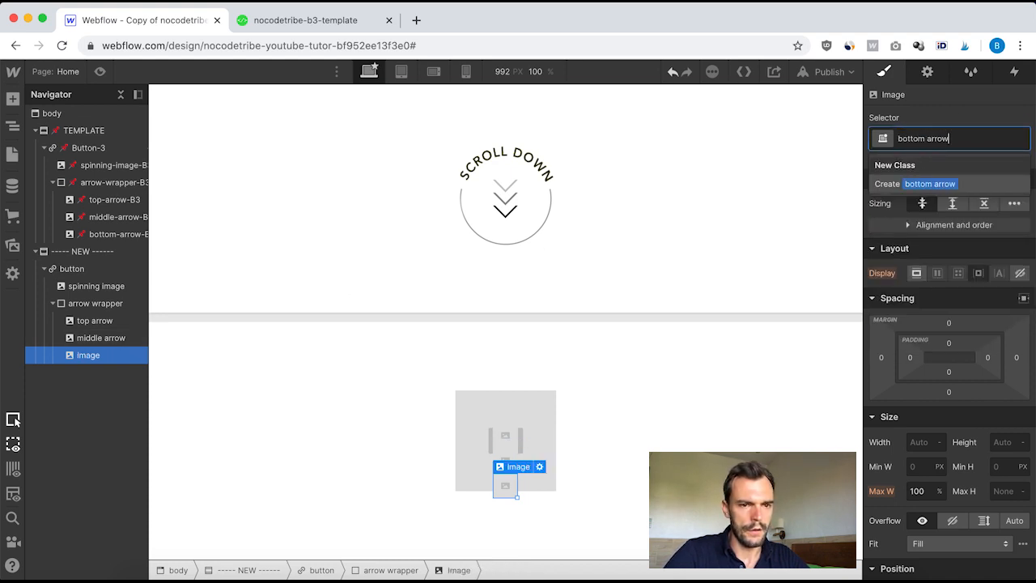
key("Return")
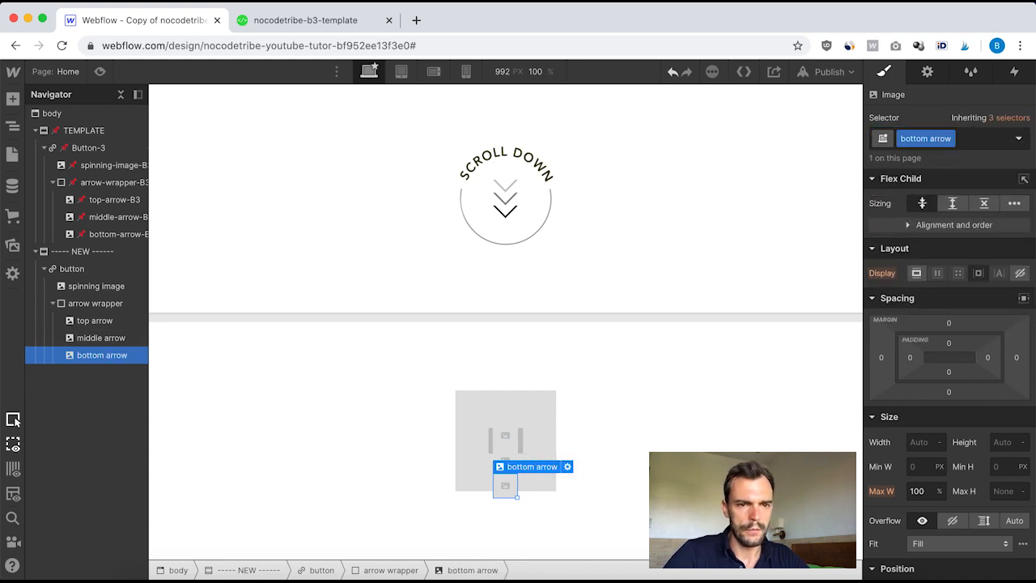
Step: Set the spinning image's source to button_circle.png and mark it as HiDPI
left_click(95, 322)
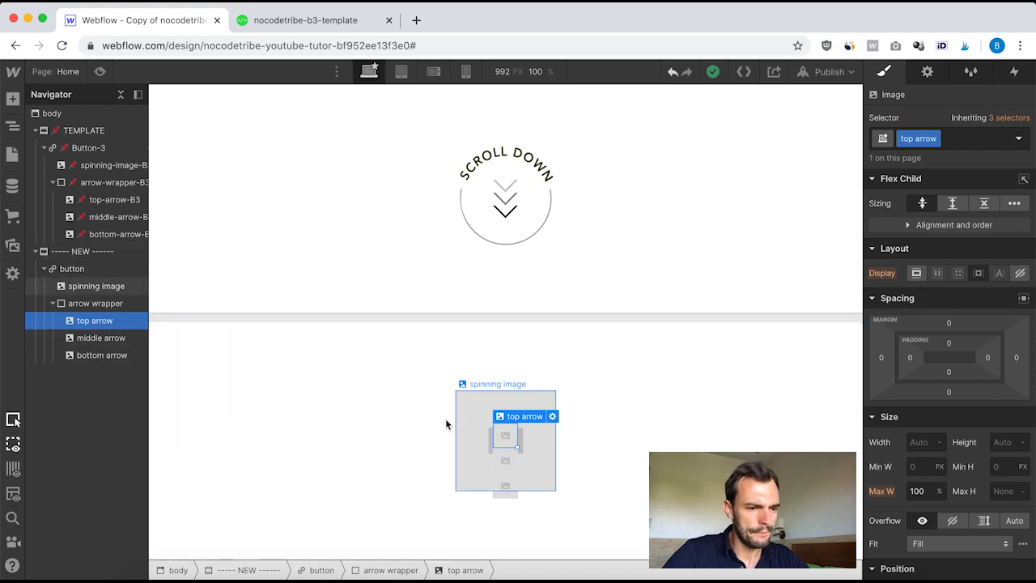
left_click(471, 427)
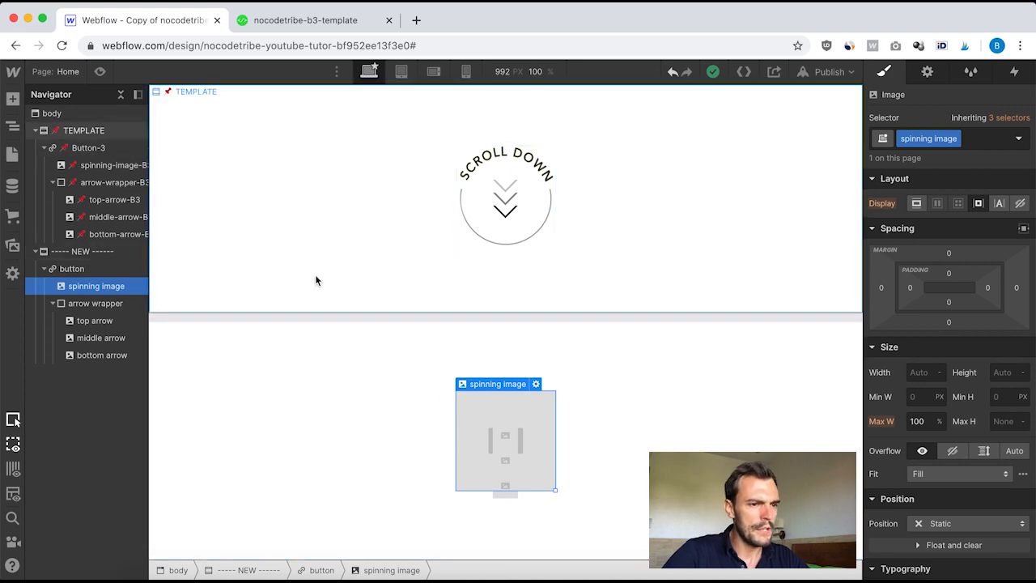
left_click(13, 246)
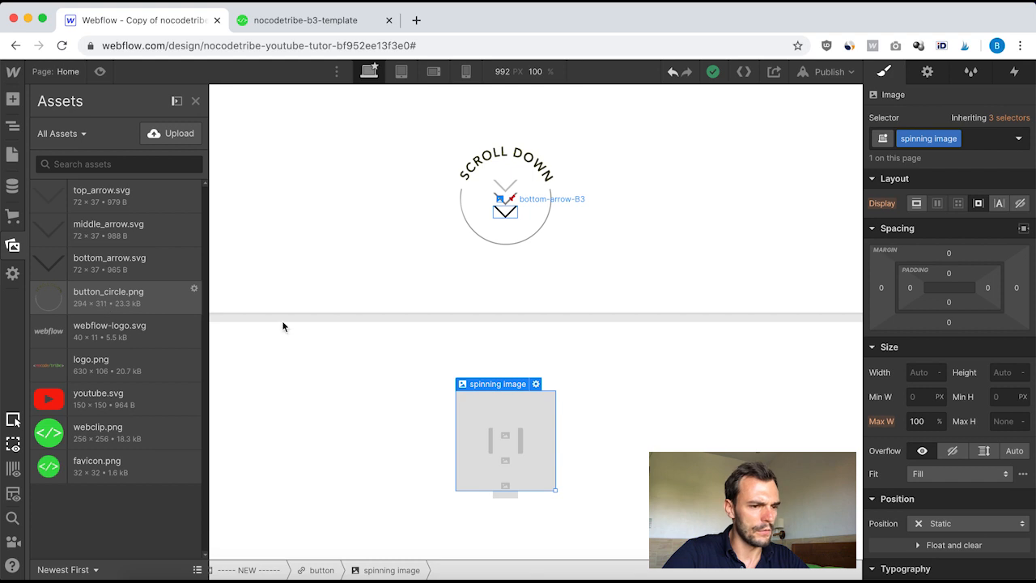
left_click(535, 383)
left_click(569, 233)
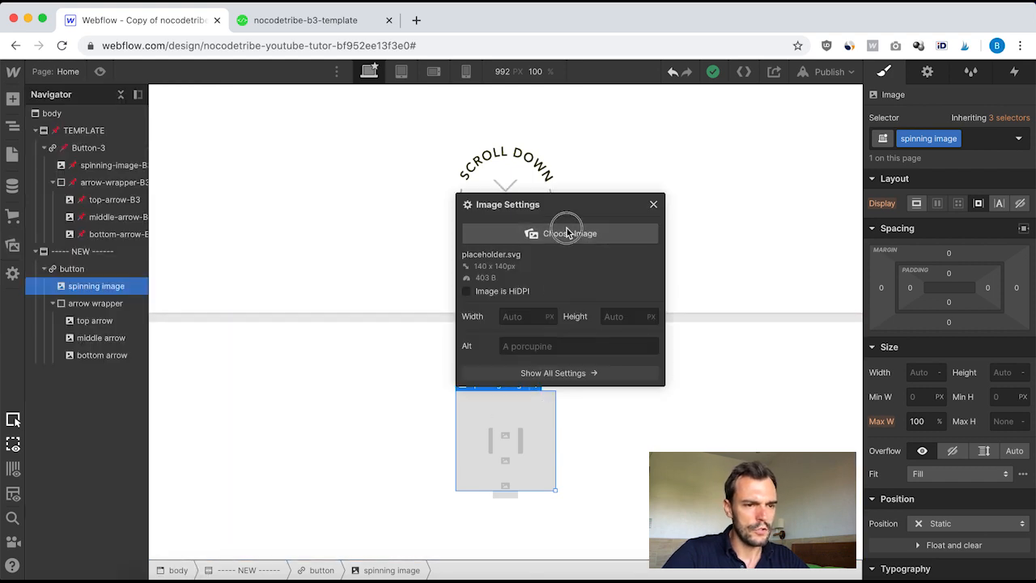
left_click(113, 301)
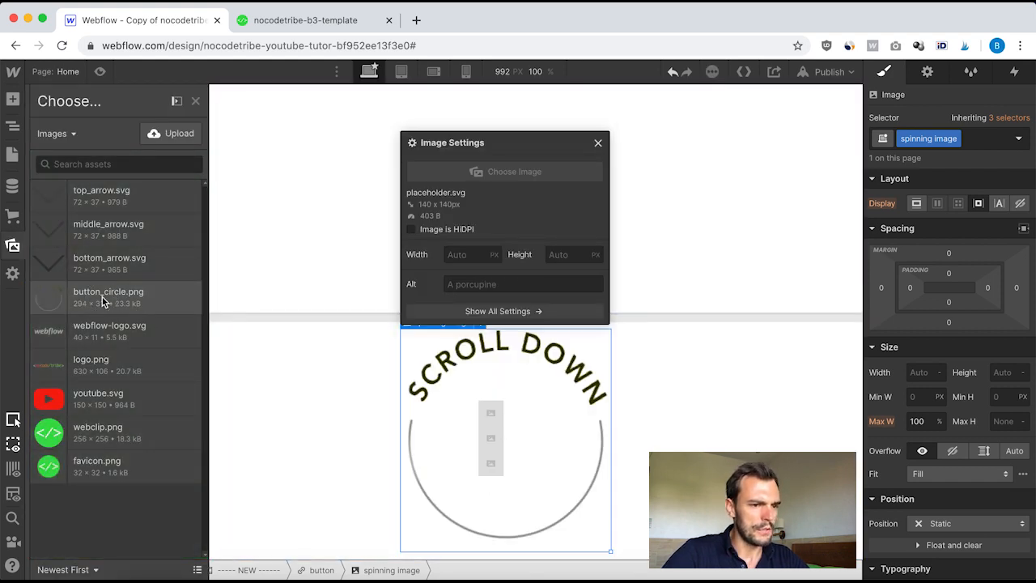
left_click(410, 231)
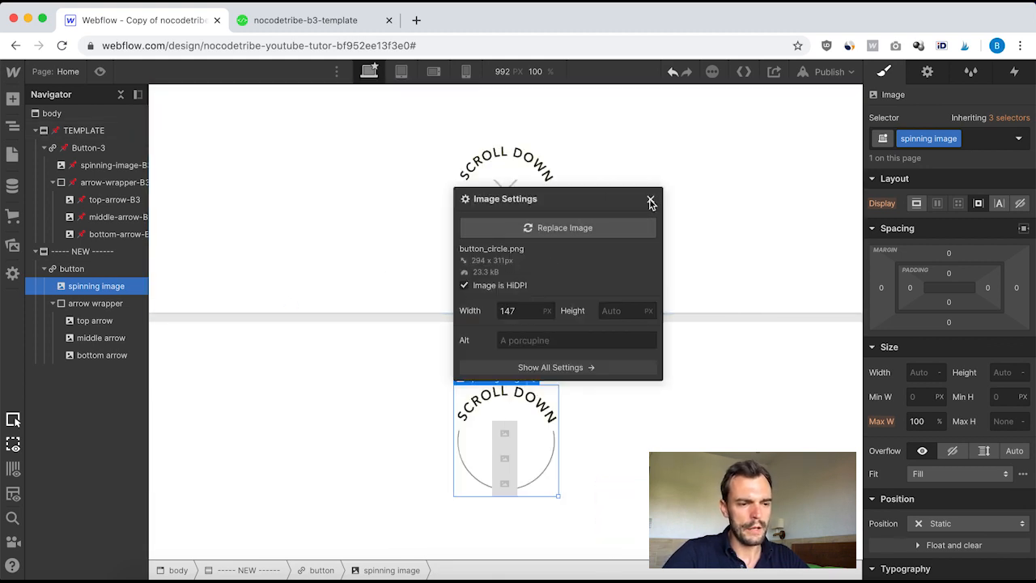
left_click(649, 200)
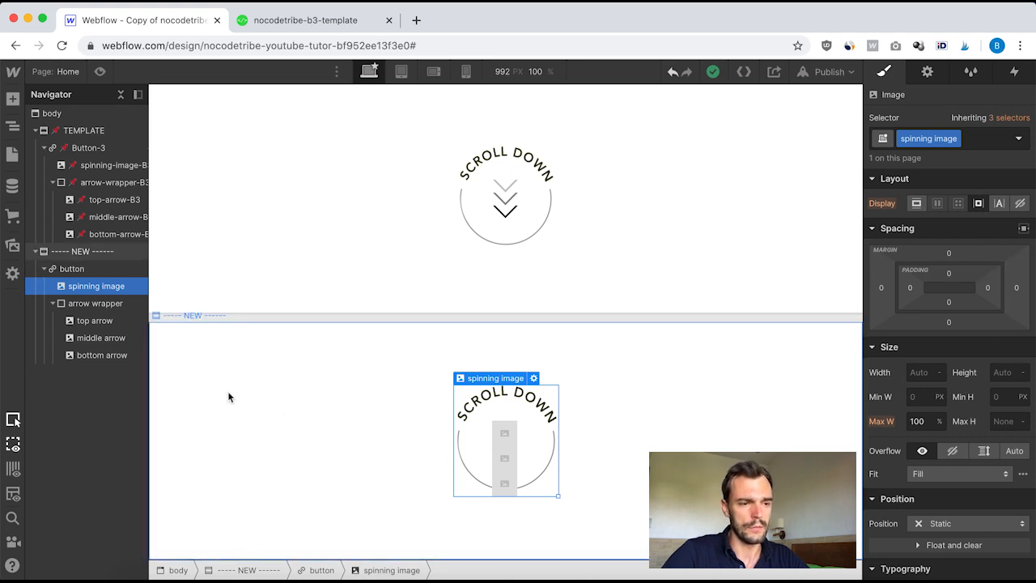
Step: Switch to Sketch and examine the Scroll Down artwork's layers by toggling the visibility of its ovals and path
left_click(669, 435)
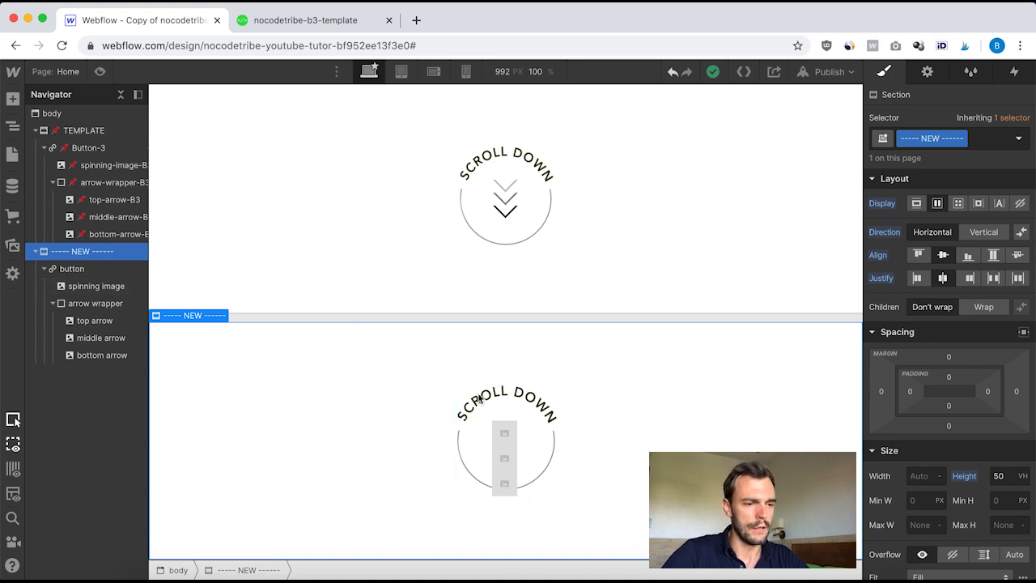
left_click(639, 569)
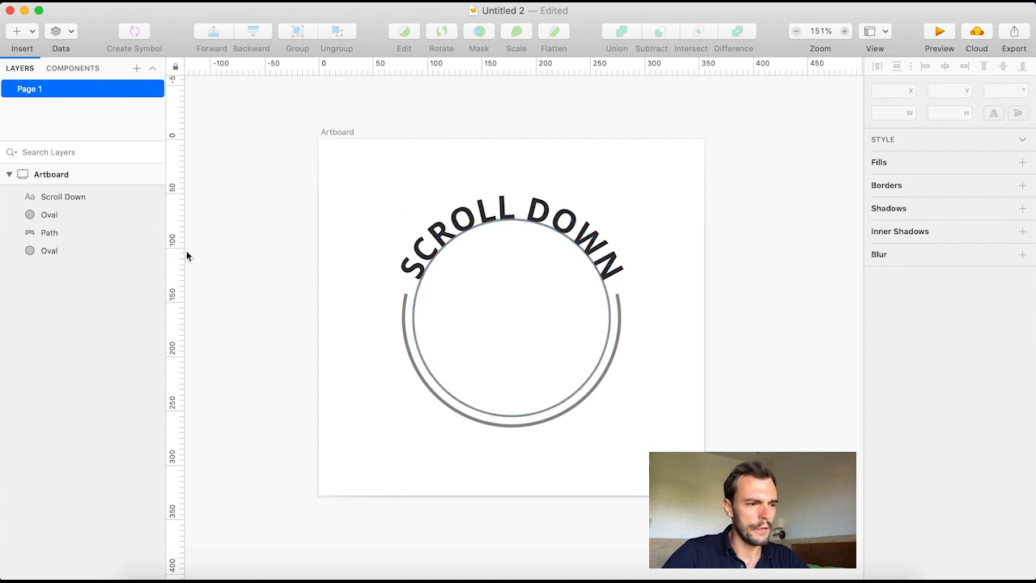
left_click(149, 250)
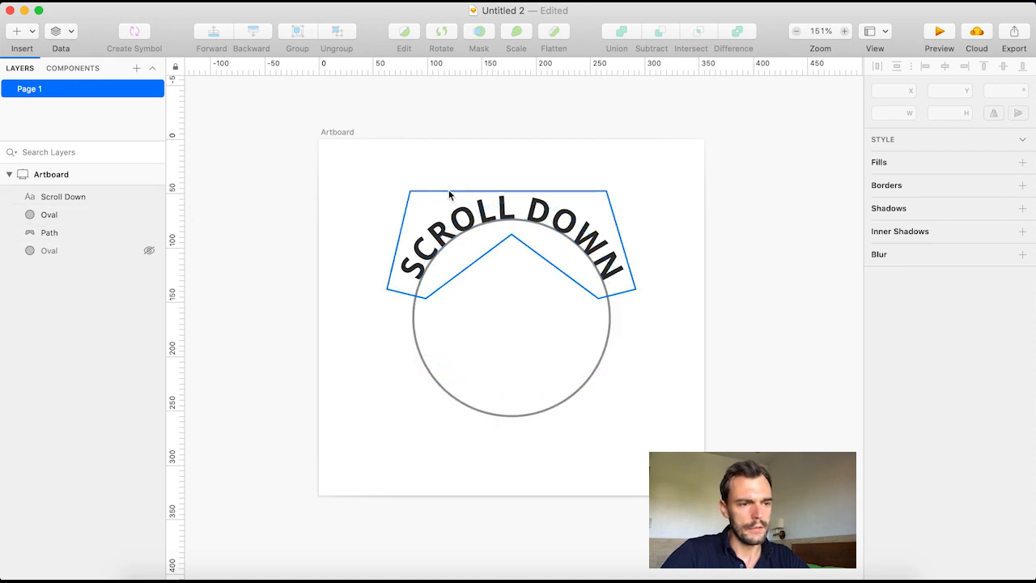
left_click(89, 196)
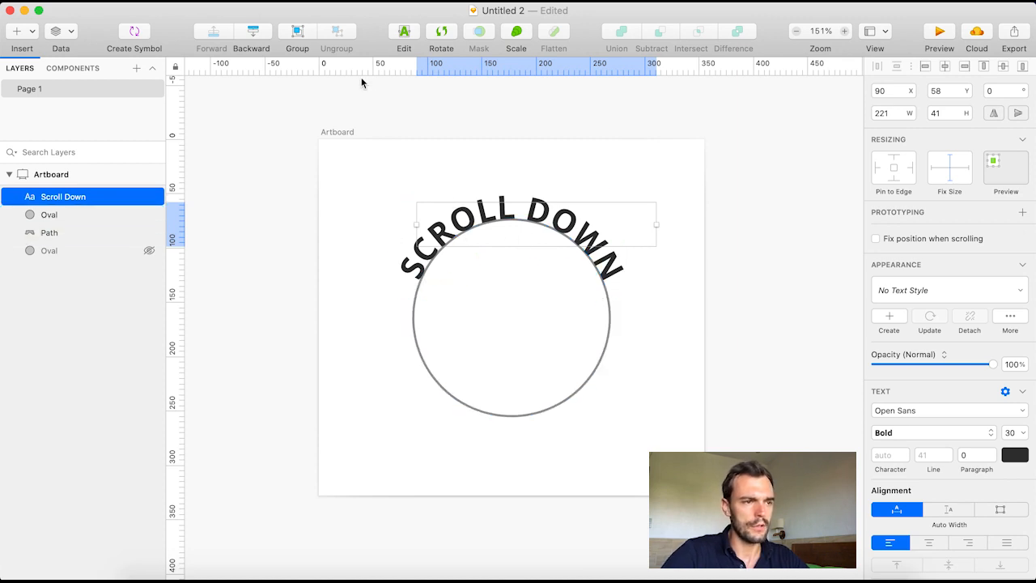
left_click(240, 4)
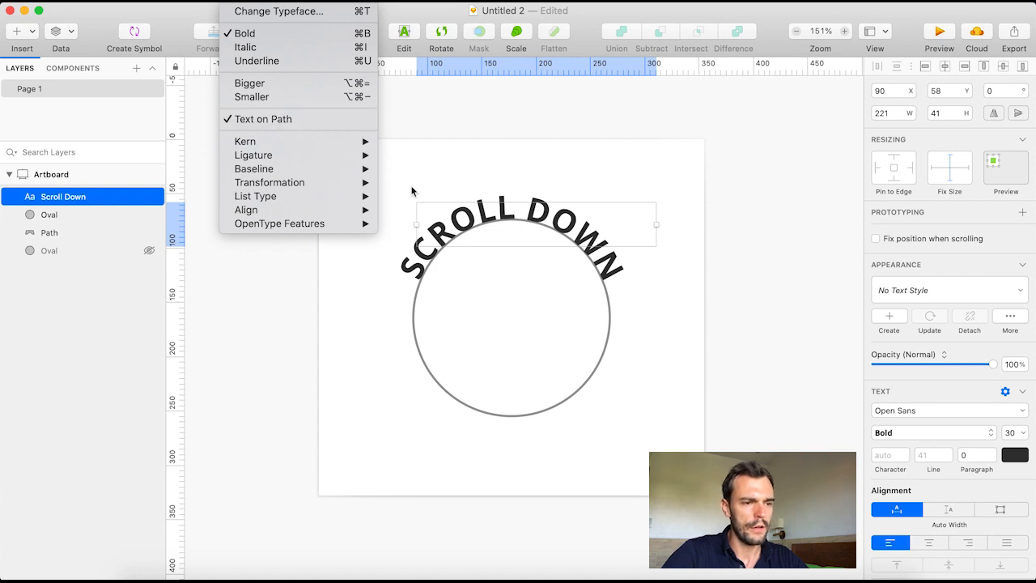
left_click(520, 200)
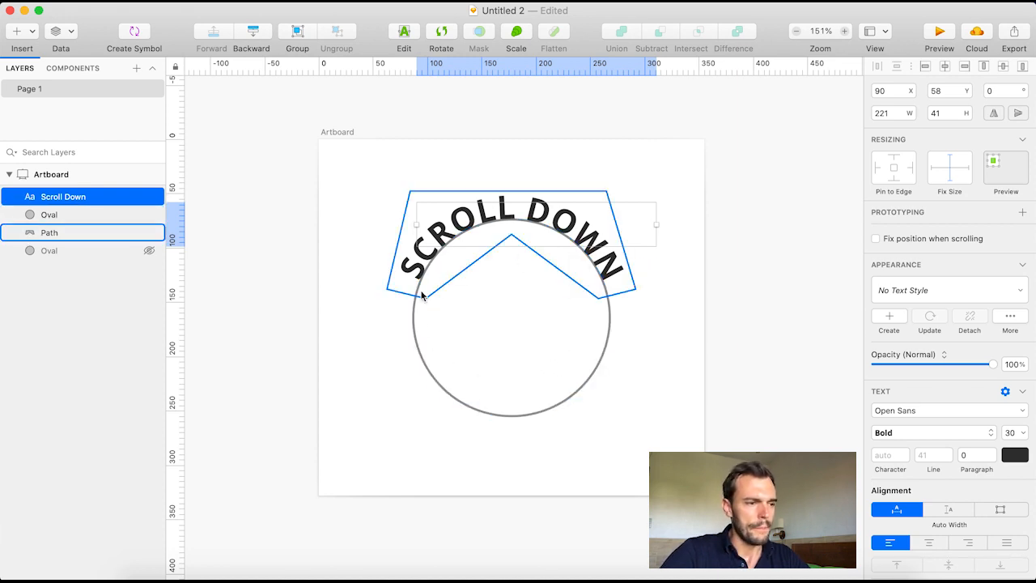
left_click(79, 215)
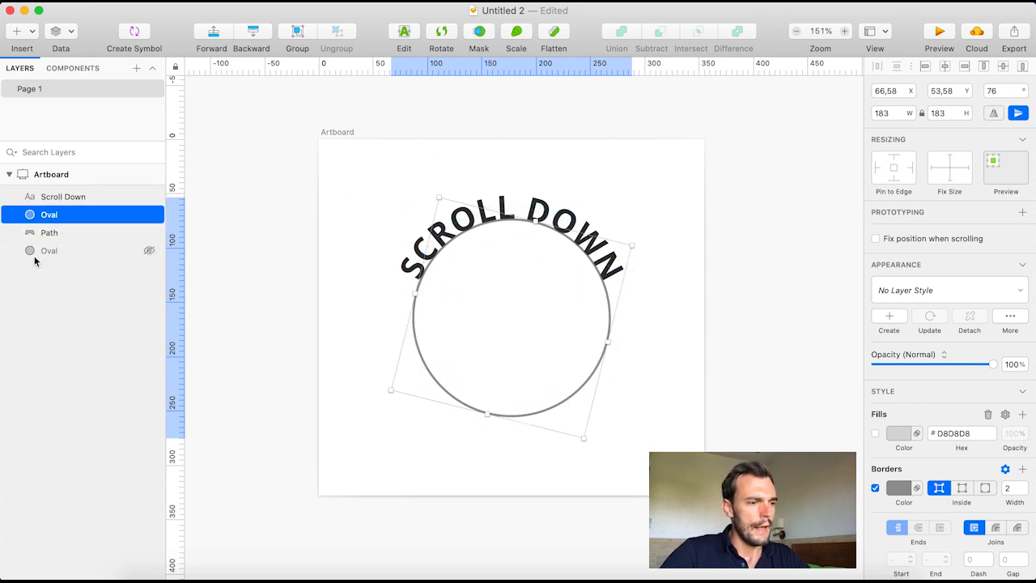
left_click(148, 250)
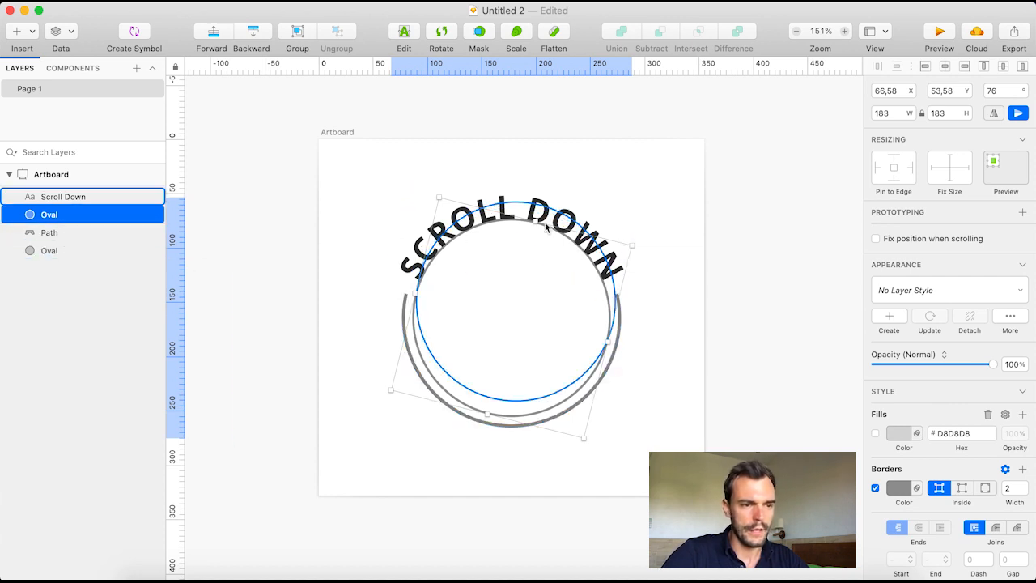
left_click(149, 215)
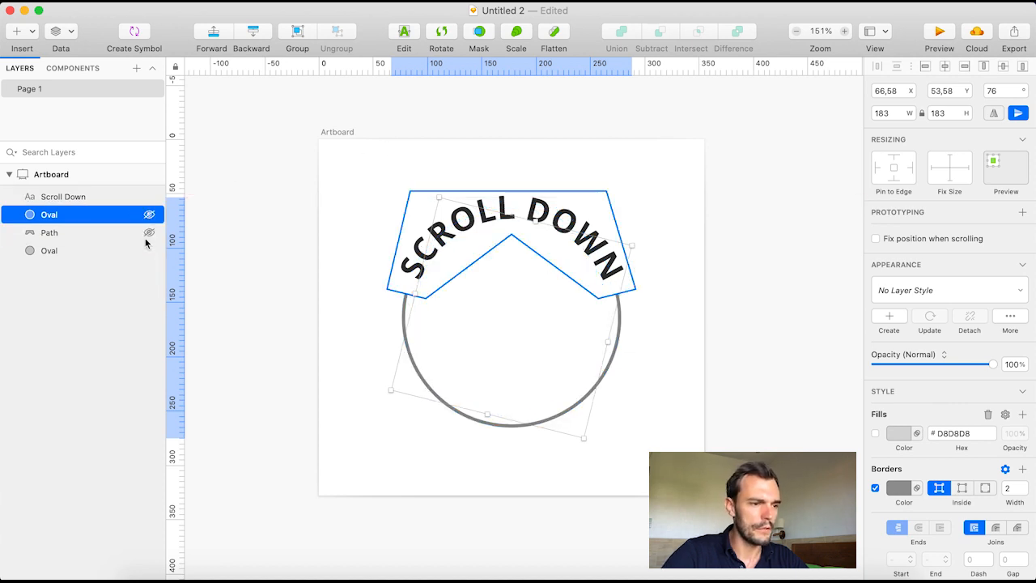
left_click(149, 232)
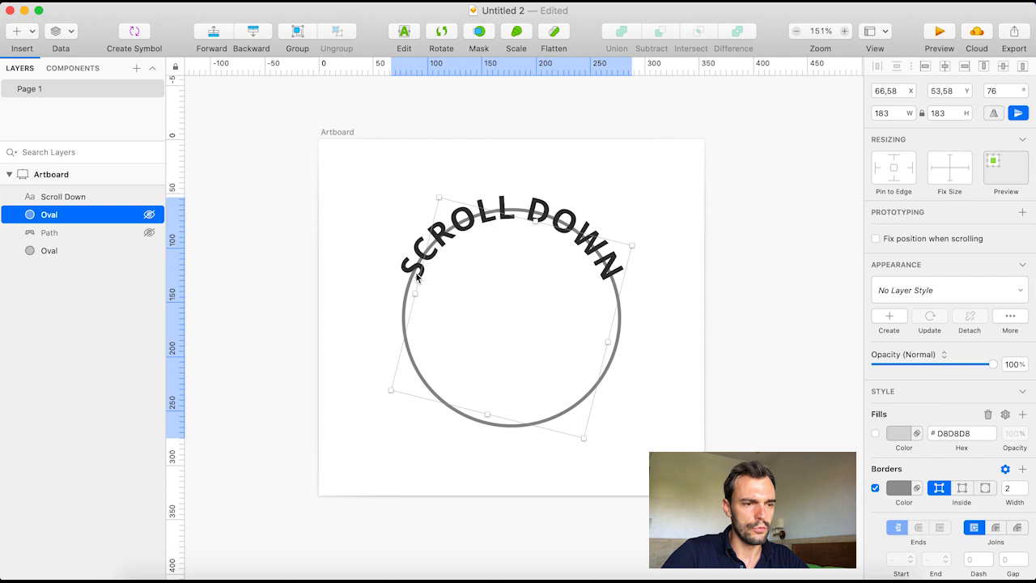
left_click(149, 232)
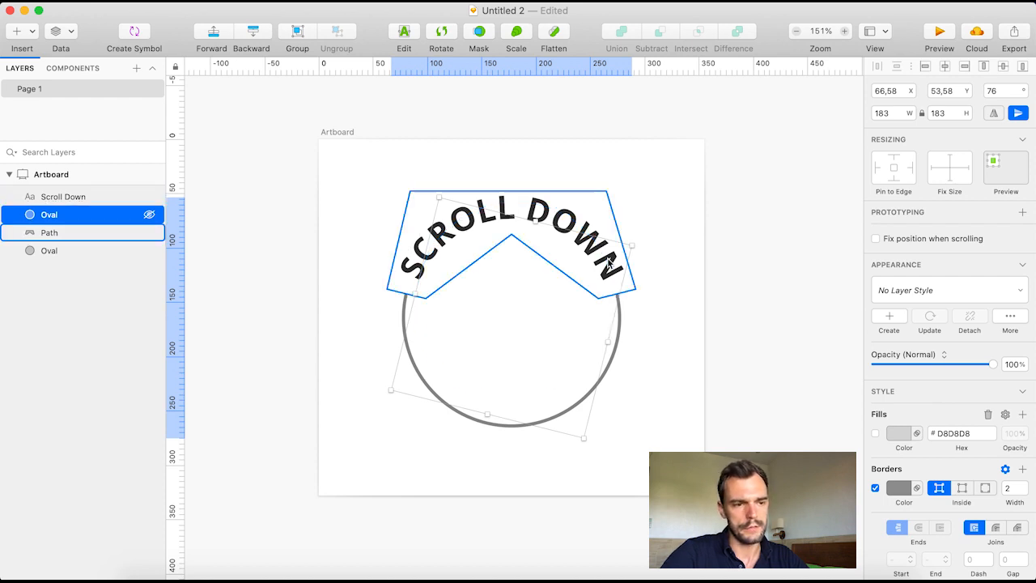
left_click(339, 193)
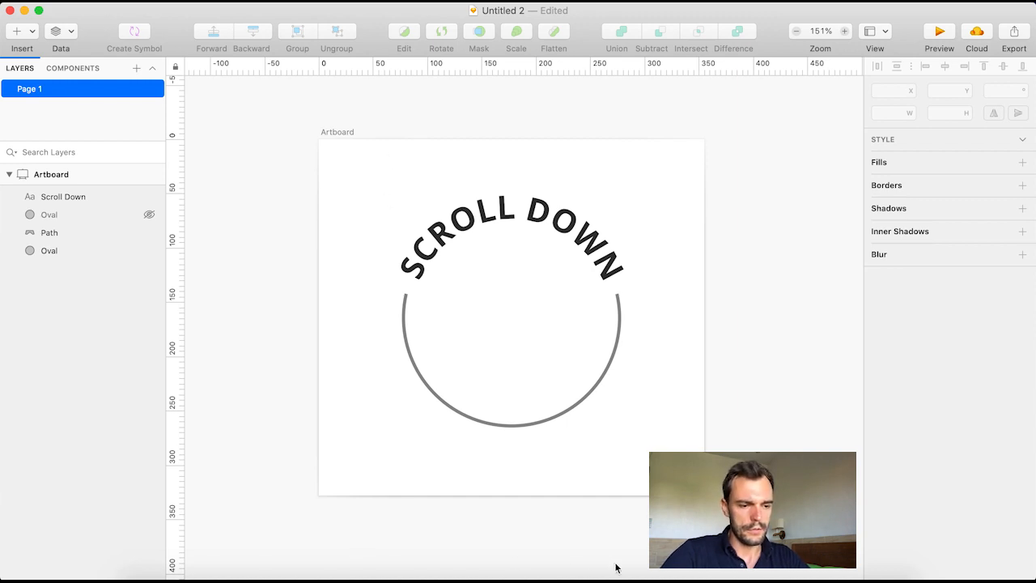
Step: Return to Webflow and set the top arrow image's source to top_arrow.svg
left_click(505, 571)
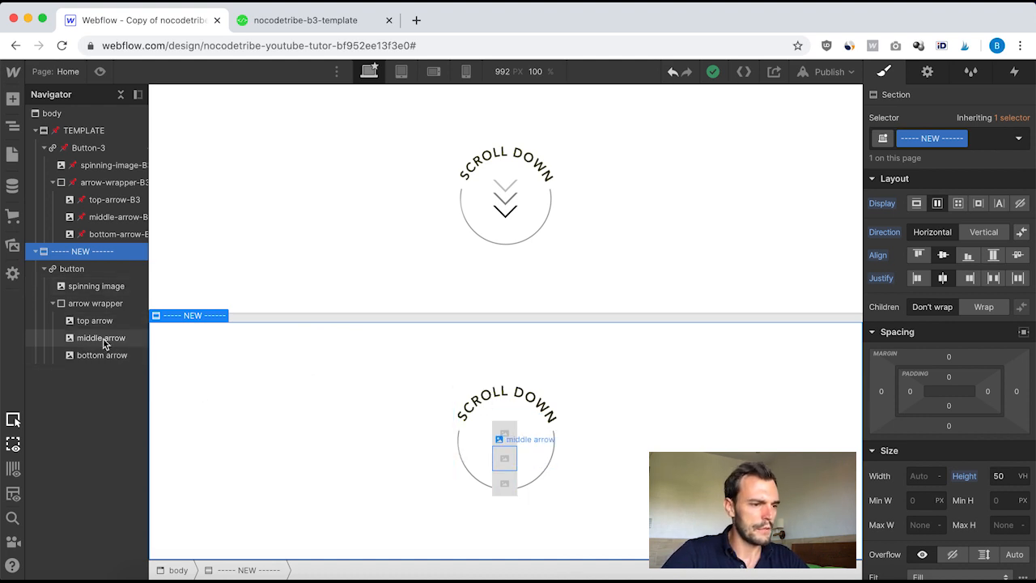
left_click(80, 320)
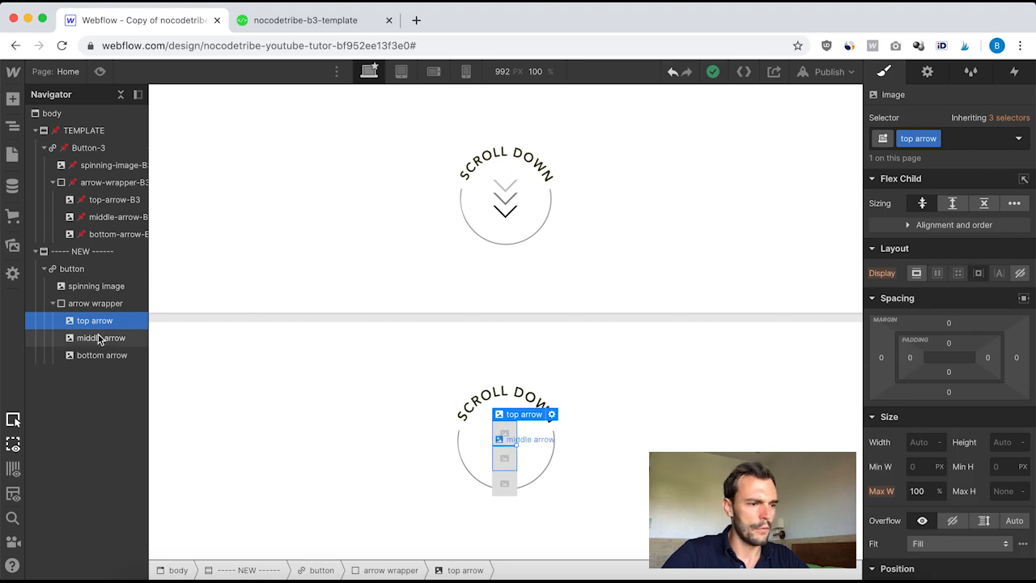
left_click(930, 75)
left_click(942, 172)
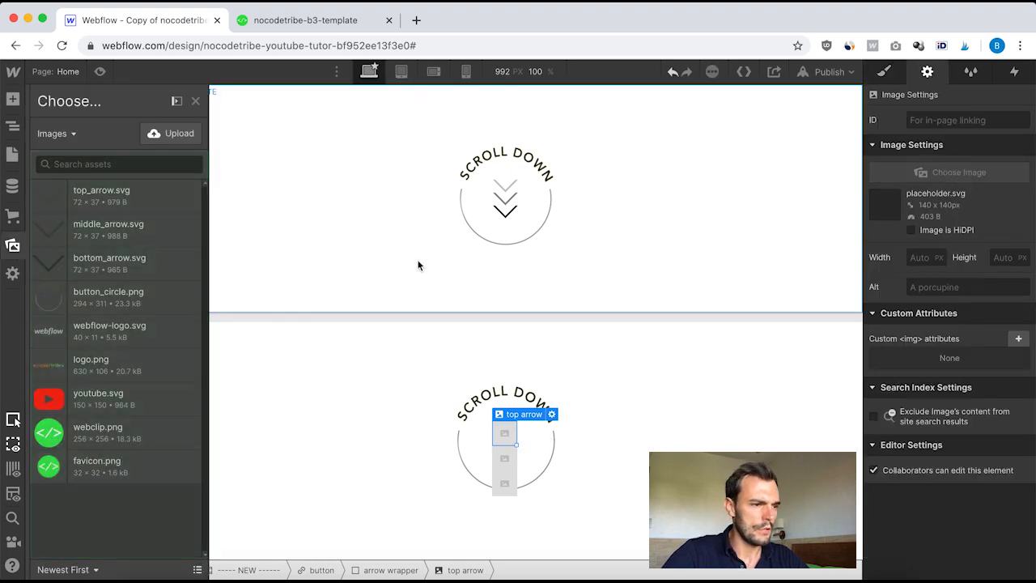
left_click(111, 195)
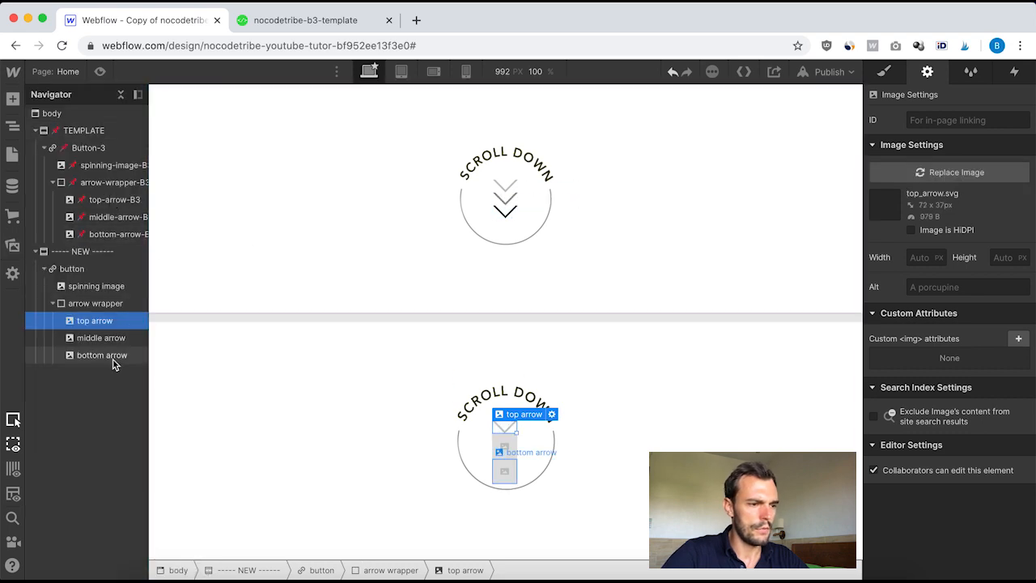
Step: Set the middle arrow image's source to middle_arrow.svg and mark it as HiDPI
left_click(101, 340)
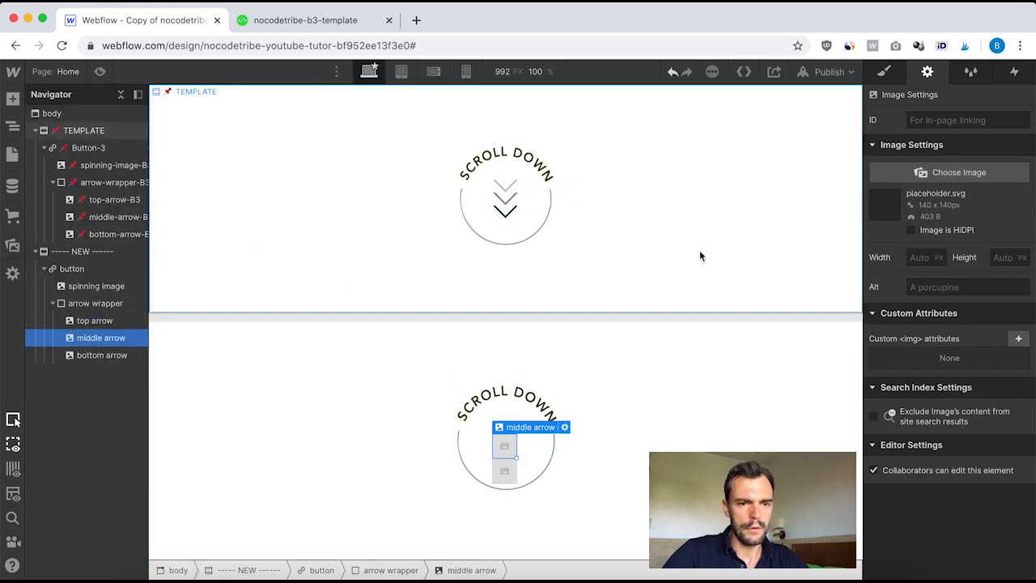
left_click(934, 170)
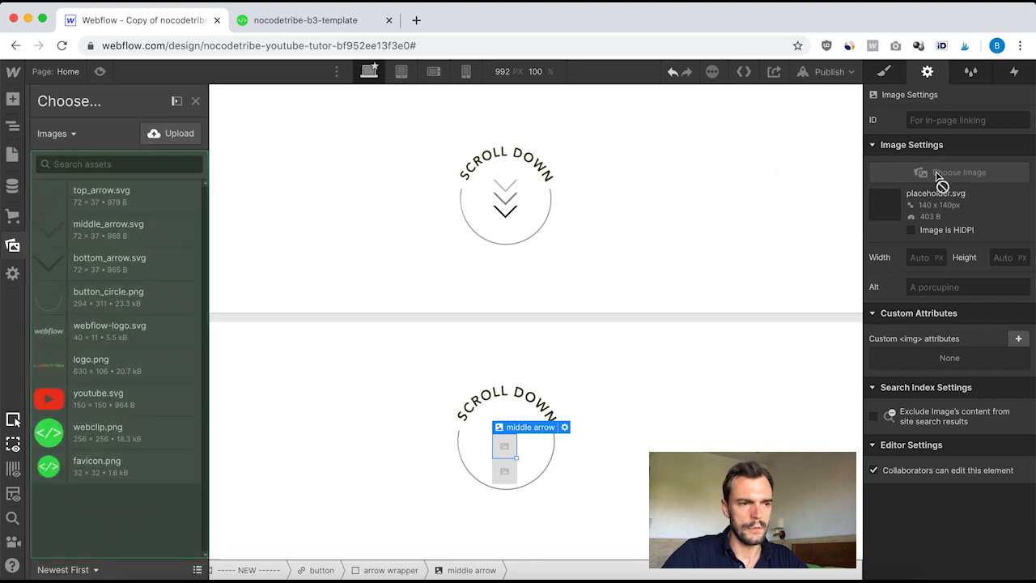
left_click(92, 237)
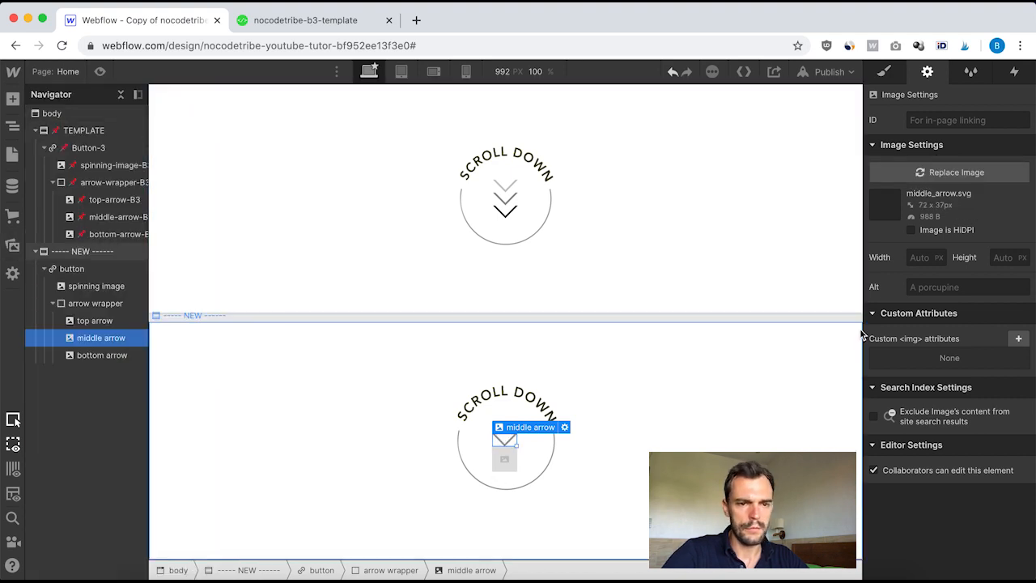
left_click(910, 230)
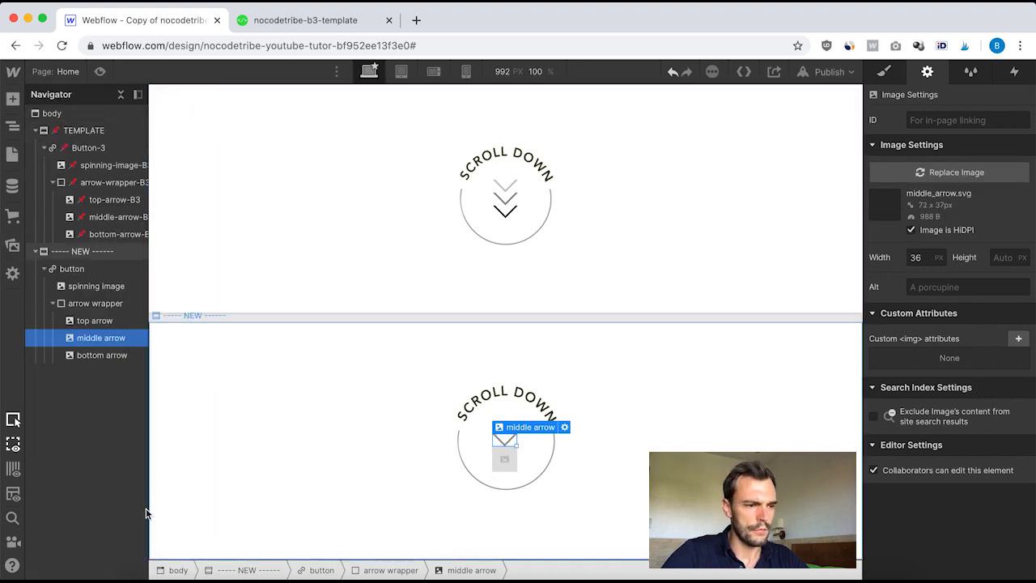
Step: Set the bottom arrow image's source to bottom_arrow.svg and mark it as HiDPI
left_click(88, 320)
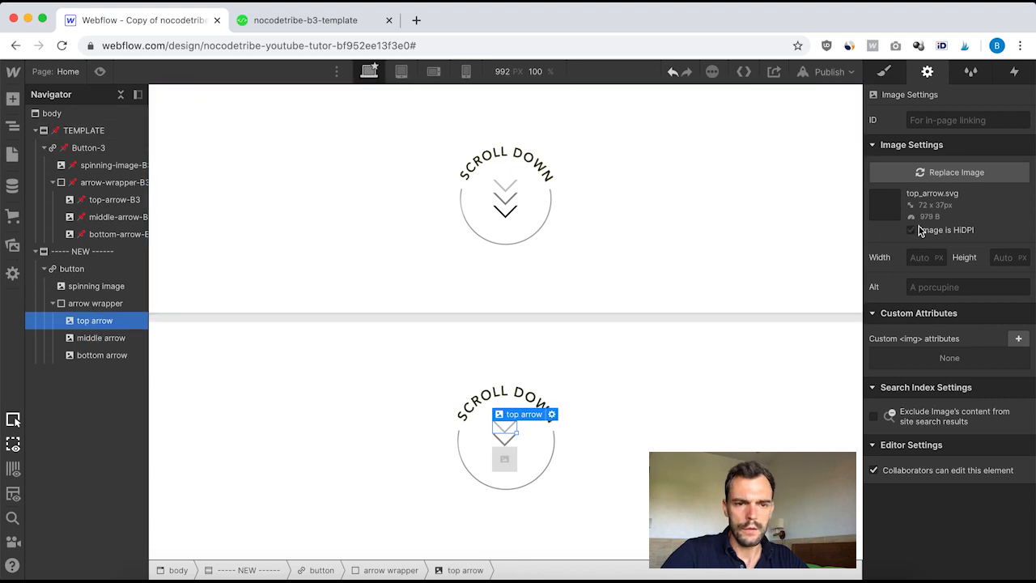
left_click(102, 358)
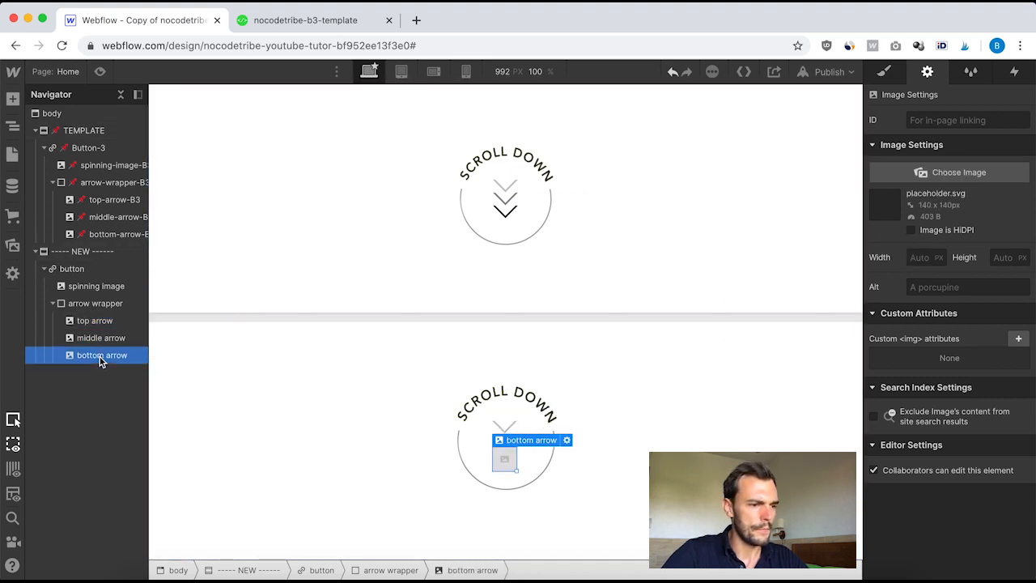
left_click(954, 170)
left_click(118, 273)
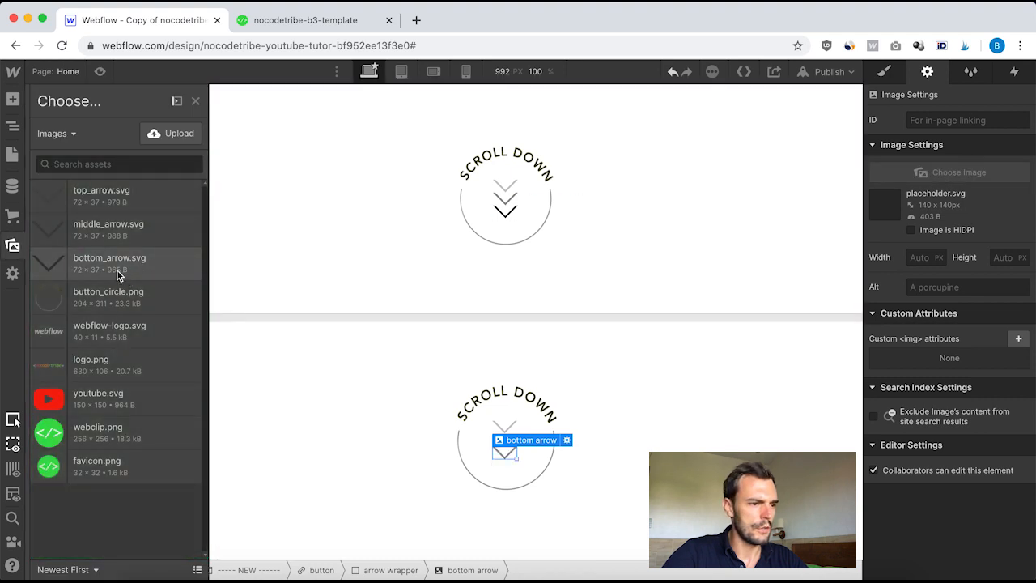
left_click(911, 230)
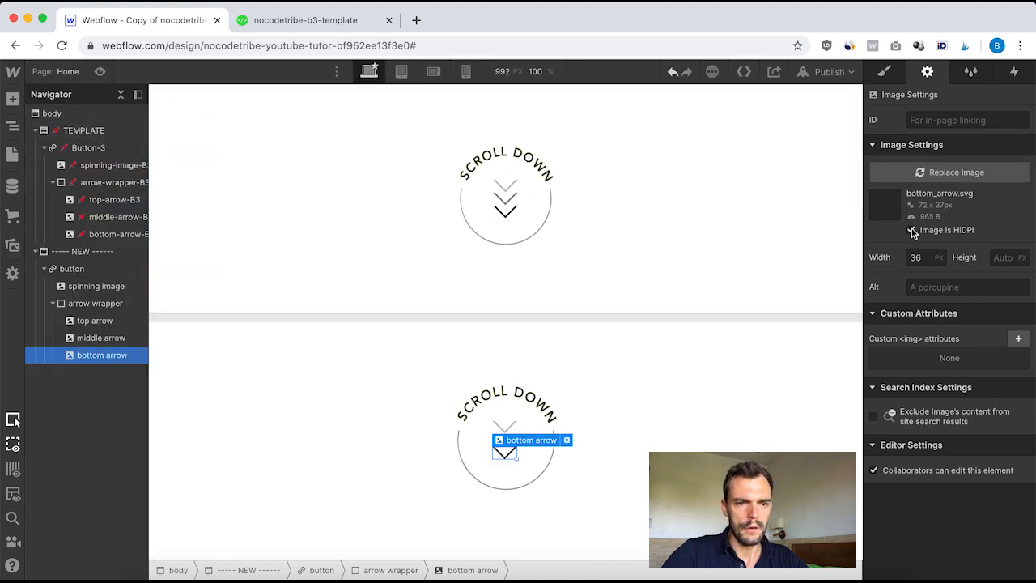
Step: Open the template button's Mouse hover interaction and its Hover on button timed animation
left_click(713, 394)
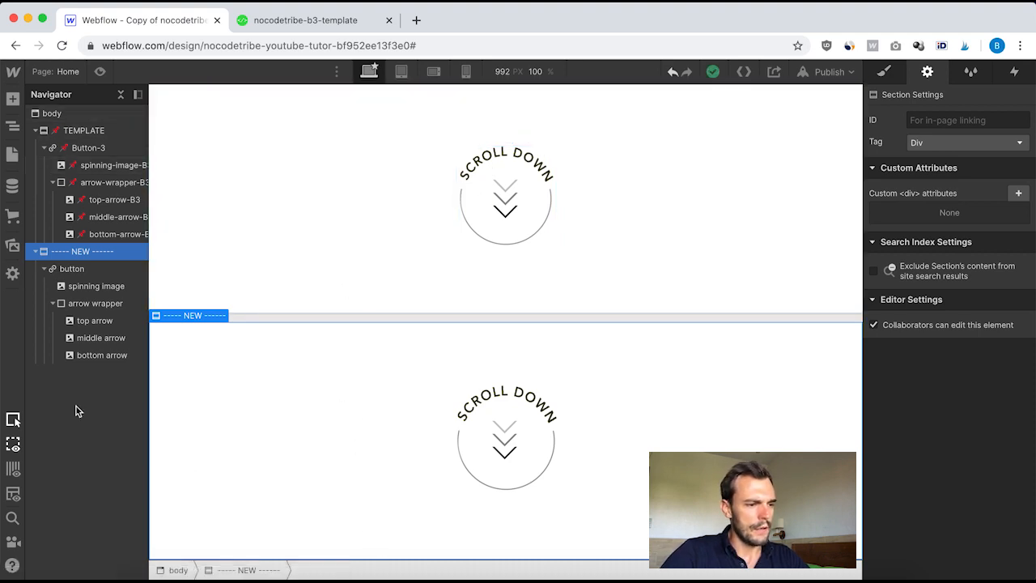
scroll(89, 326, "right", 2)
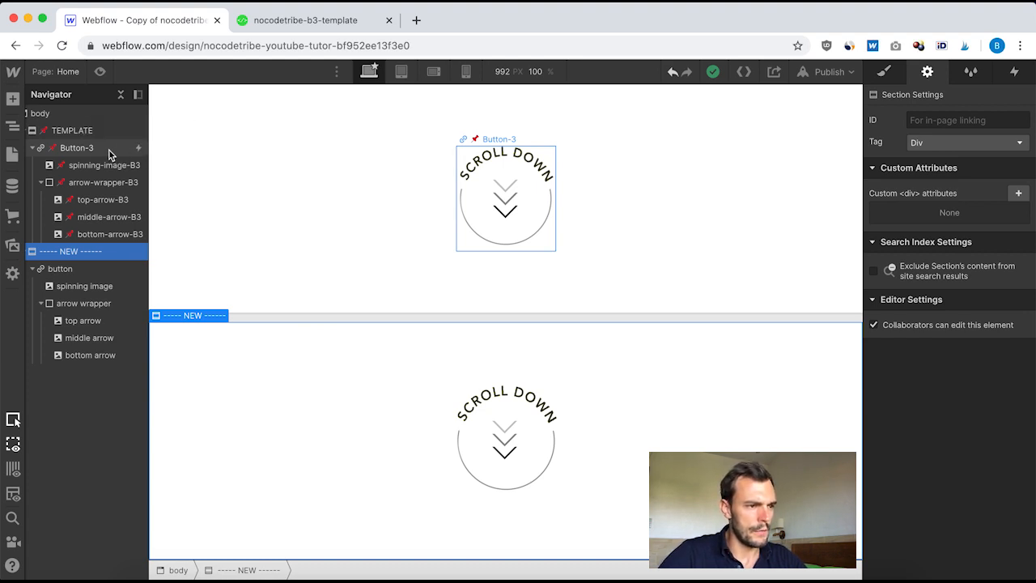
left_click(55, 151)
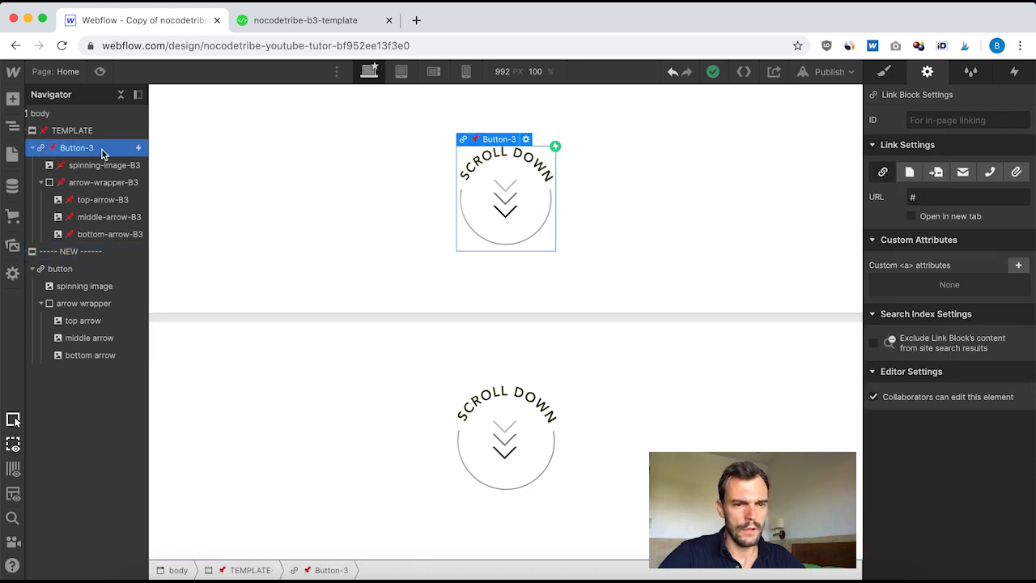
left_click(1015, 72)
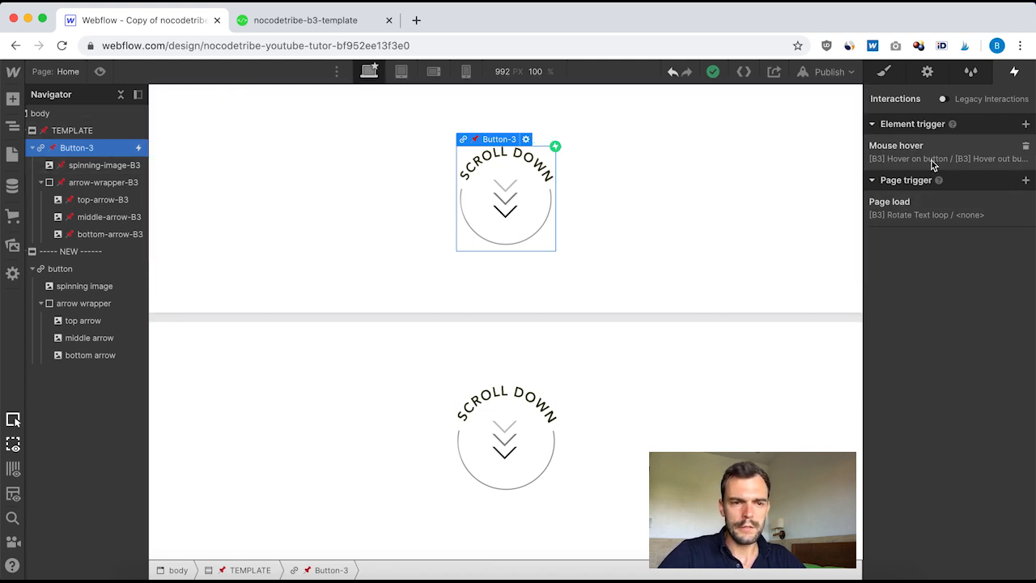
left_click(901, 156)
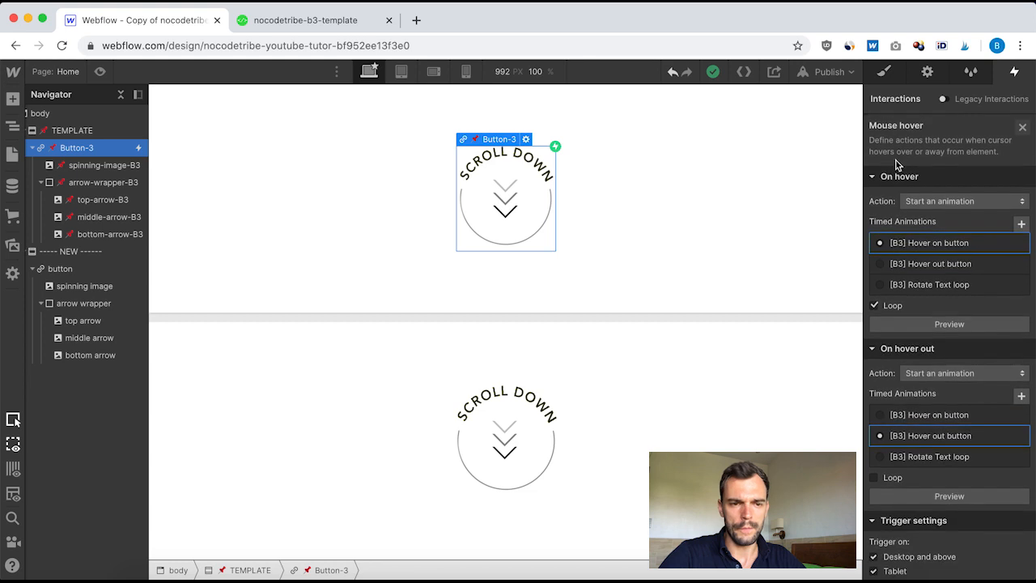
left_click(937, 244)
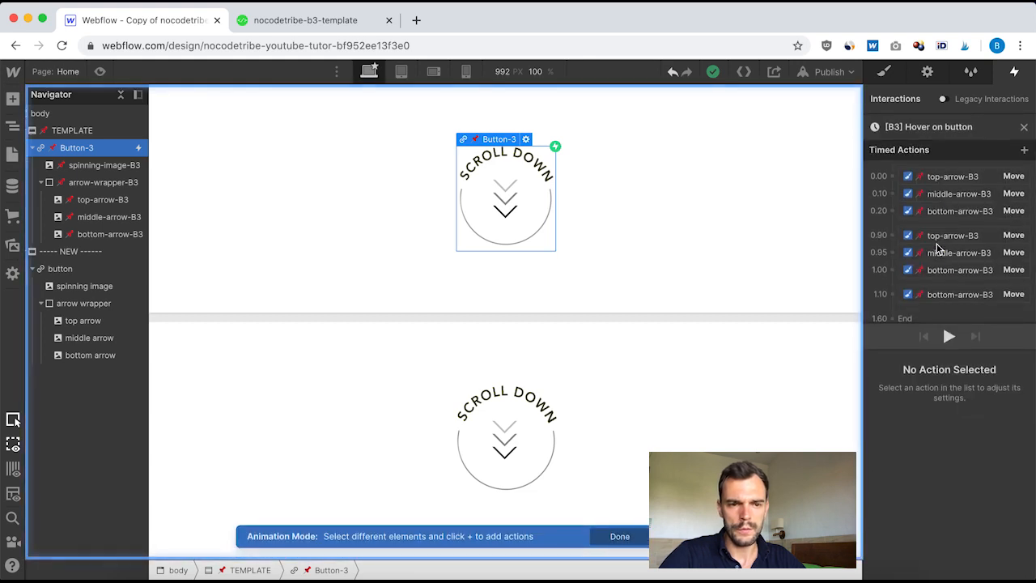
Step: Examine the start, delay, duration, easing and move settings of each arrow action in the Hover on button animation
scroll(945, 295, "down", 1)
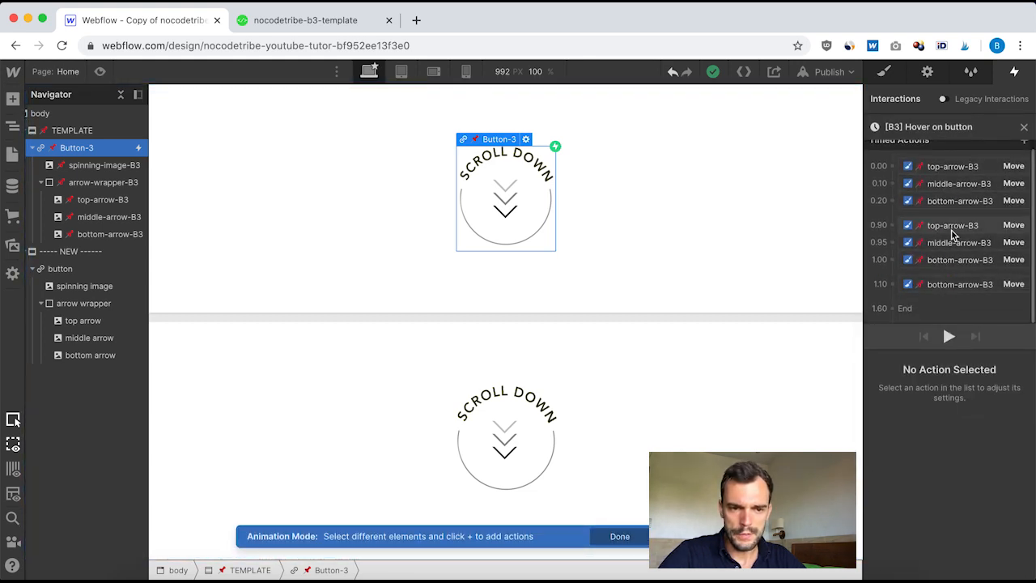
scroll(950, 229, "up", 1)
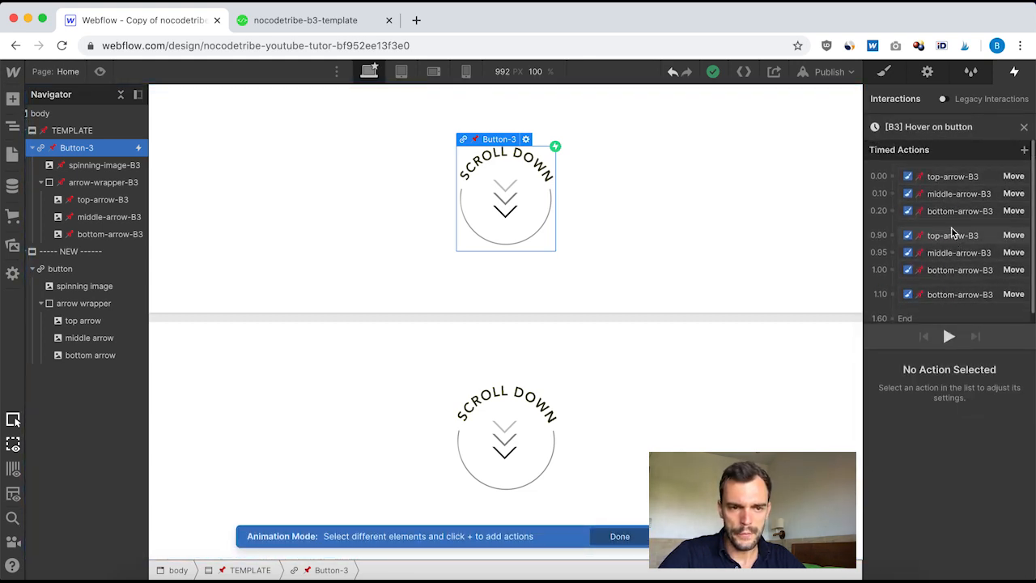
left_click(943, 179)
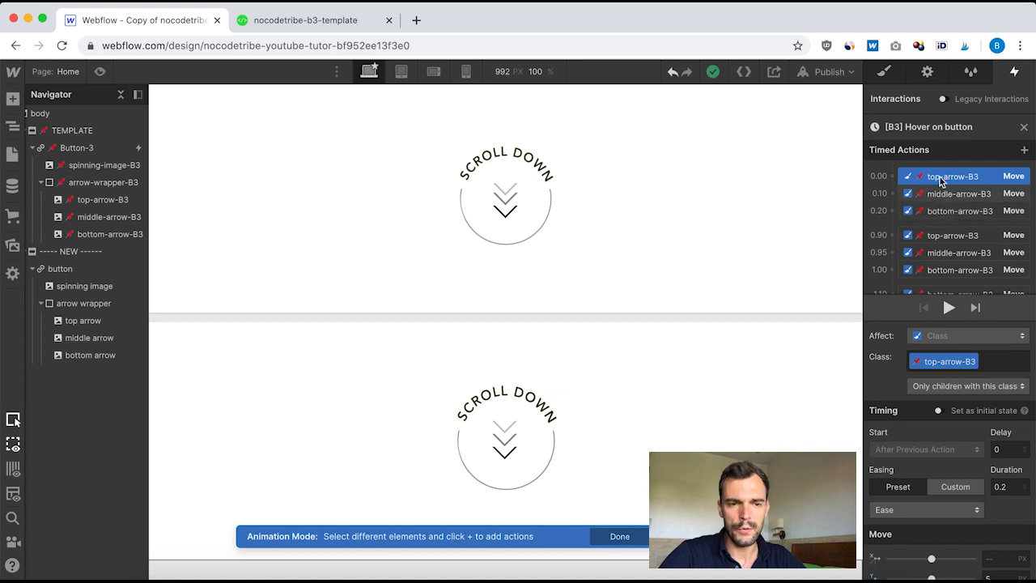
scroll(915, 508, "down", 1)
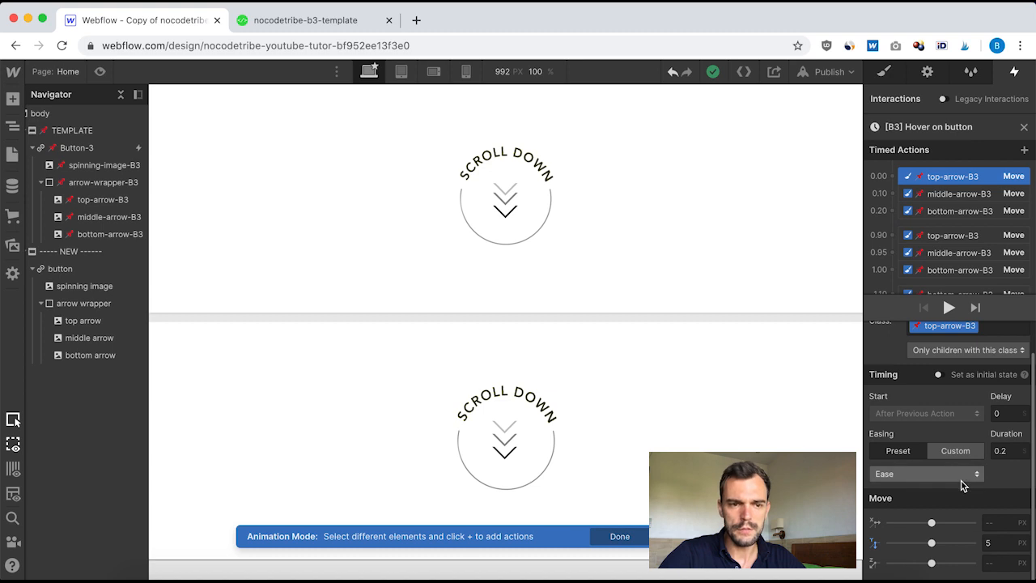
left_click(945, 194)
left_click(949, 213)
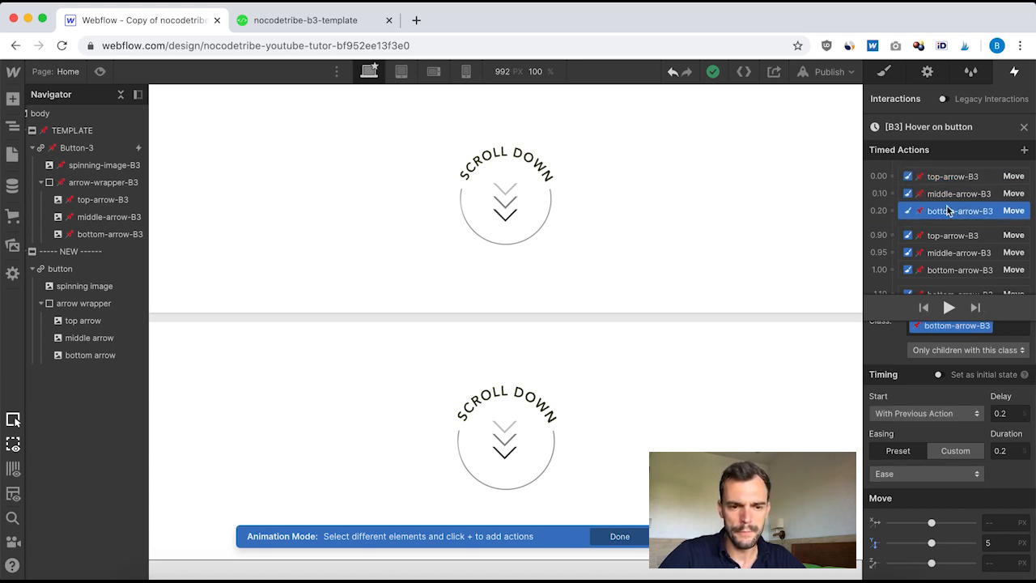
scroll(941, 187, "down", 1)
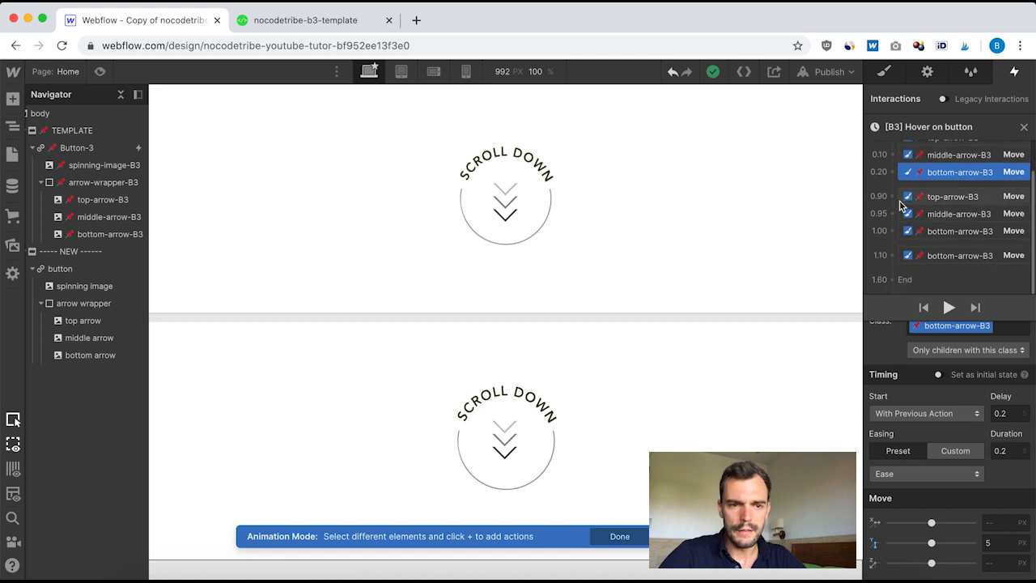
left_click(941, 201)
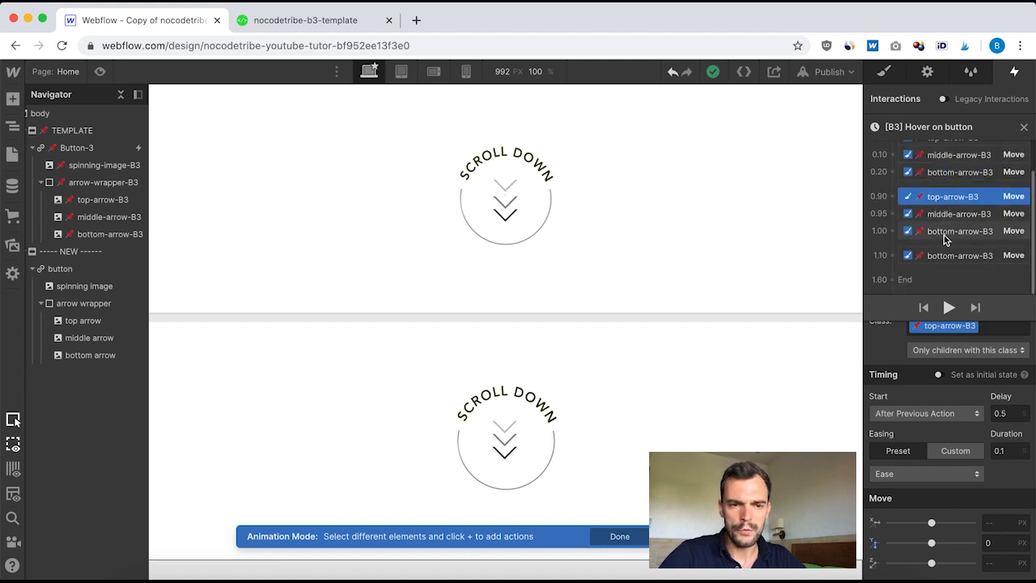
left_click(952, 215)
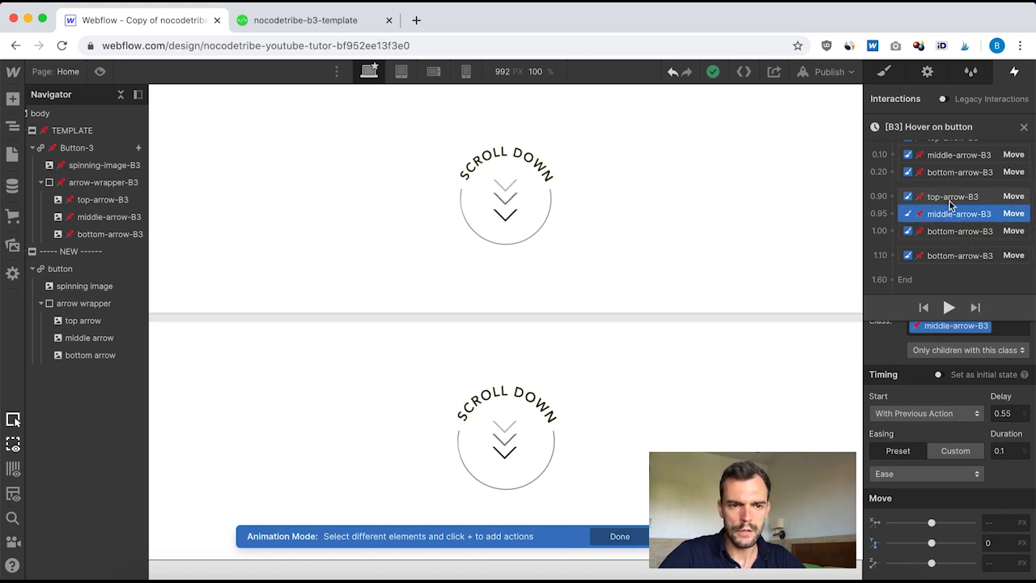
left_click_drag(949, 254, 972, 508)
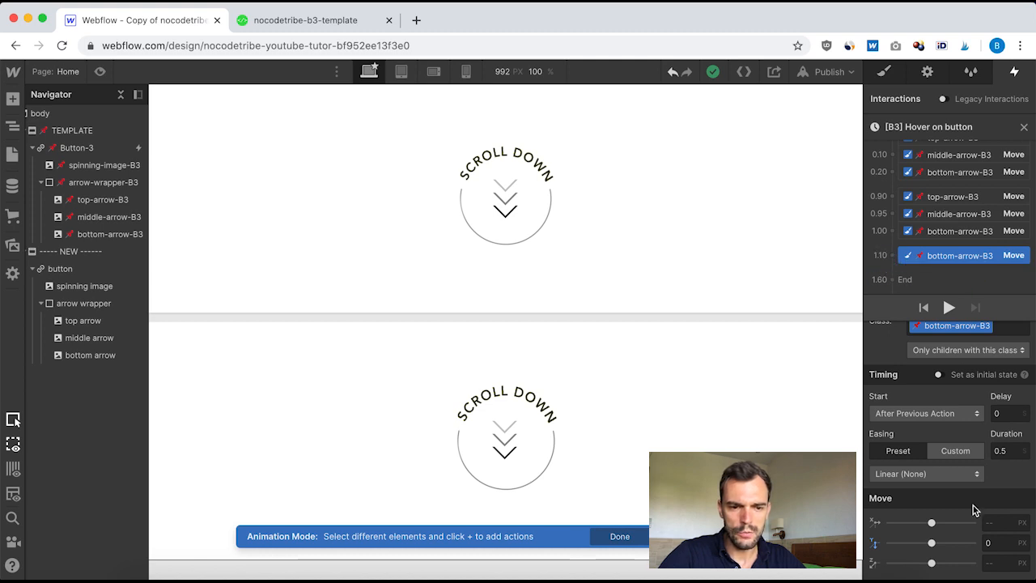
scroll(973, 505, "up", 1)
left_click(950, 231)
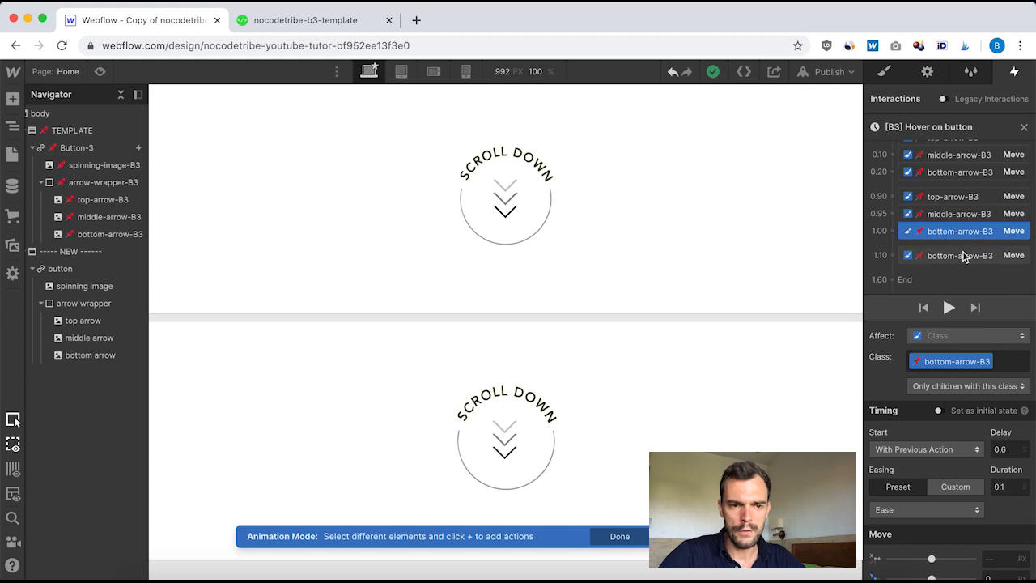
scroll(968, 428, "down", 1)
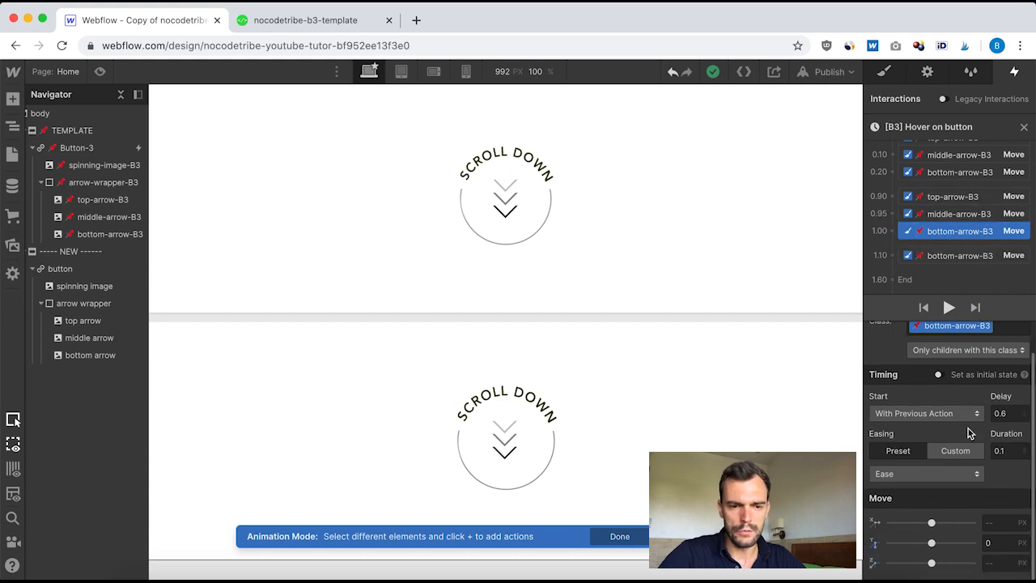
left_click(943, 256)
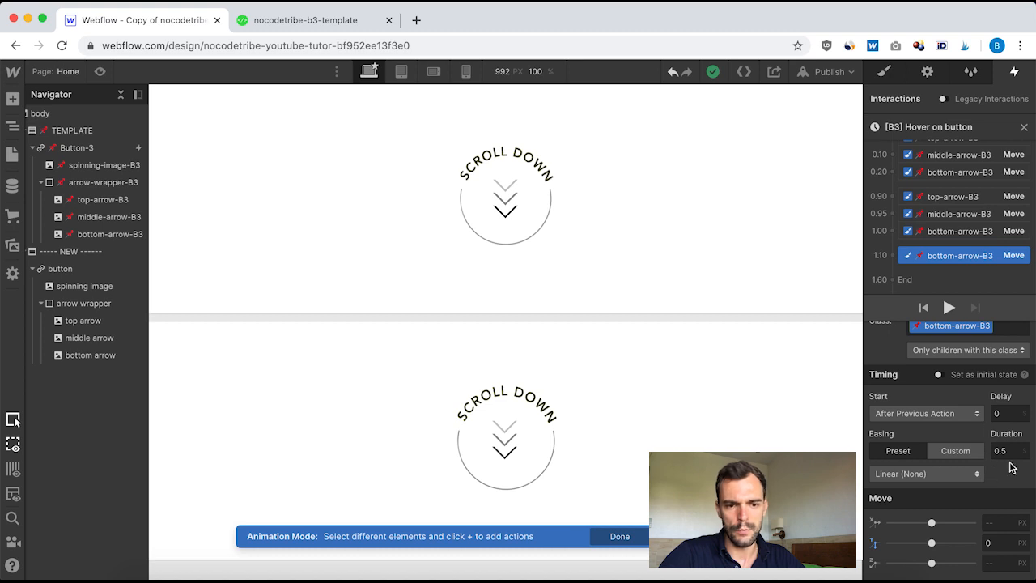
scroll(945, 207, "up", 1)
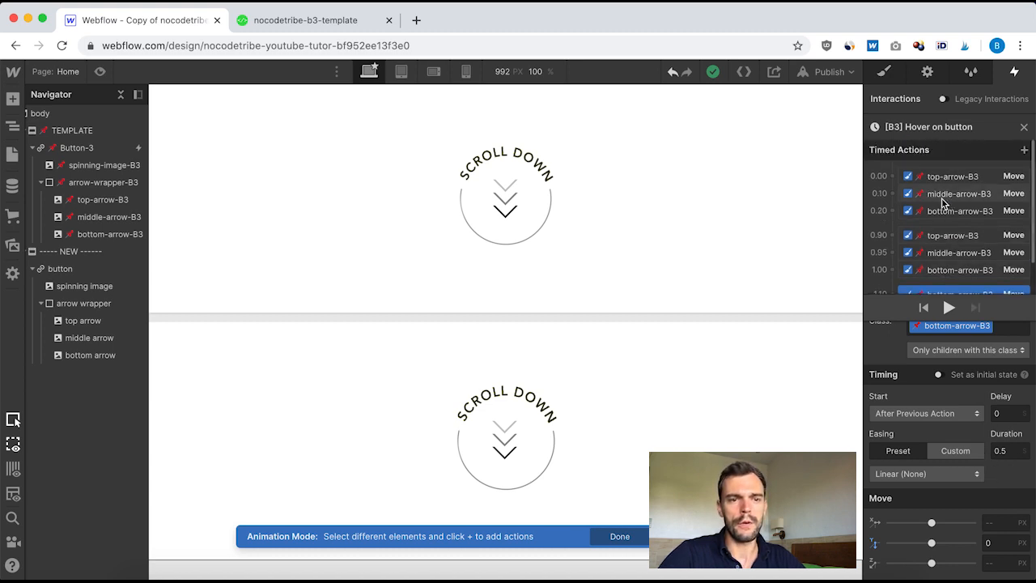
scroll(995, 170, "down", 1)
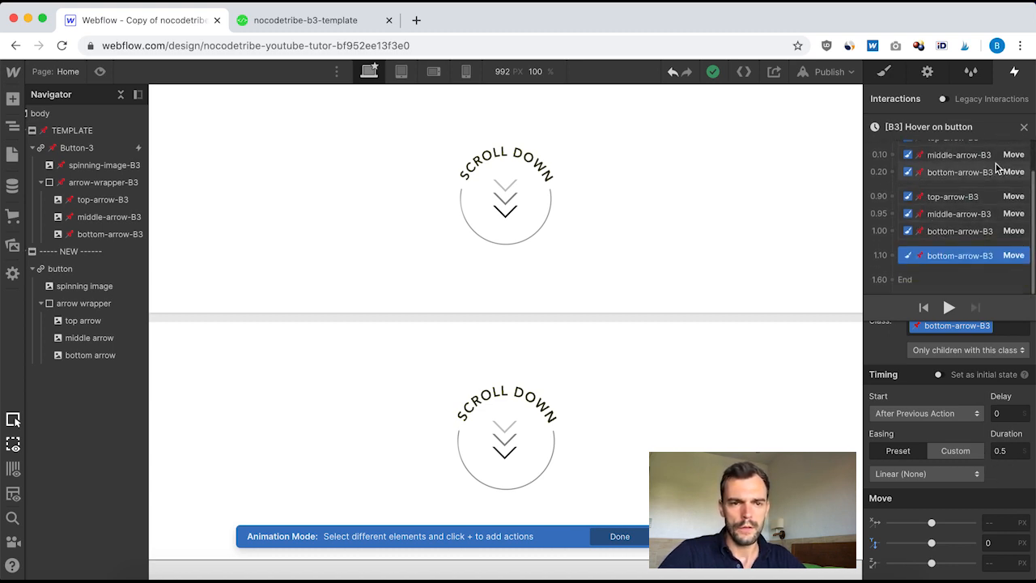
left_click(1023, 128)
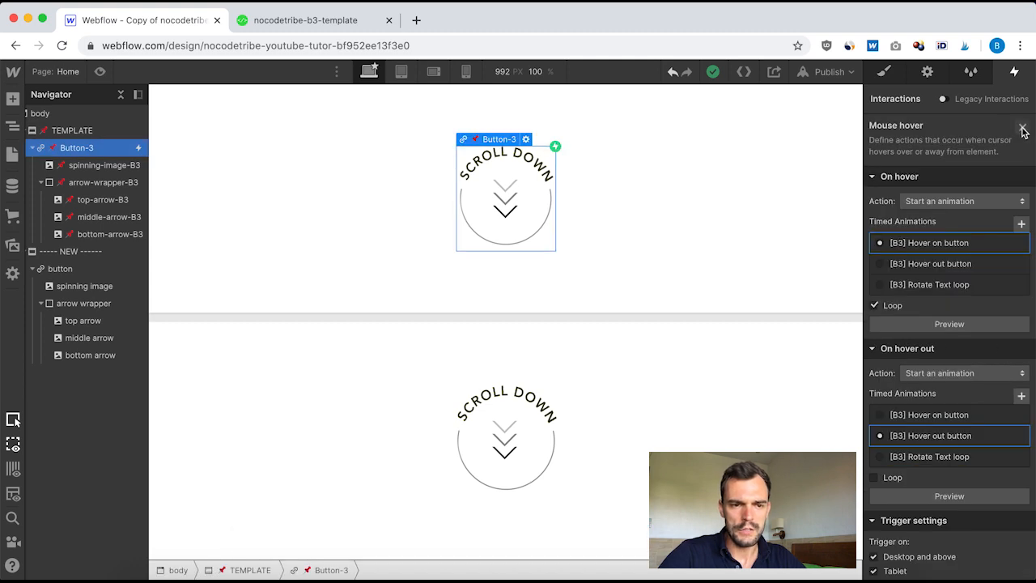
left_click(874, 305)
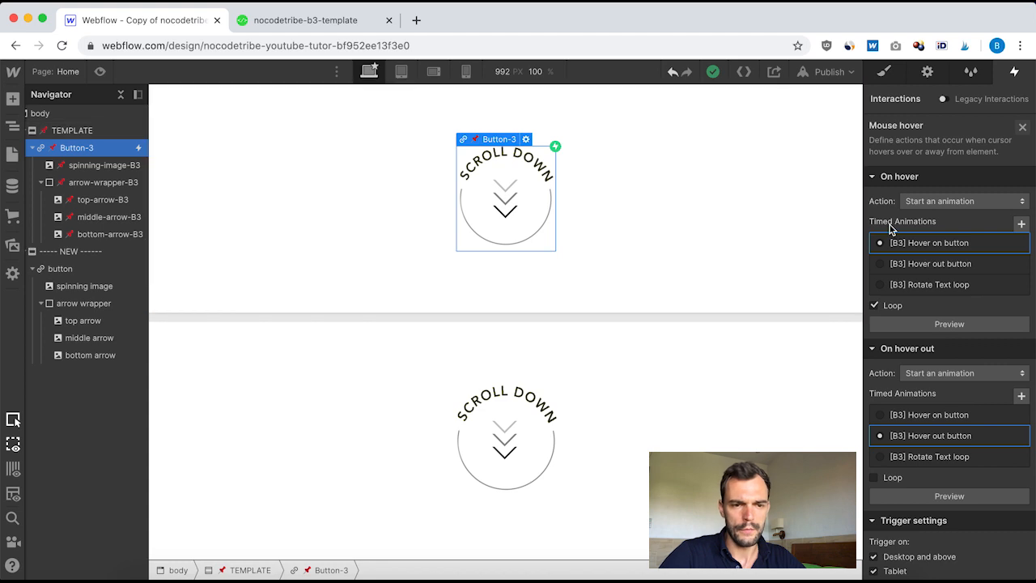
left_click(1022, 130)
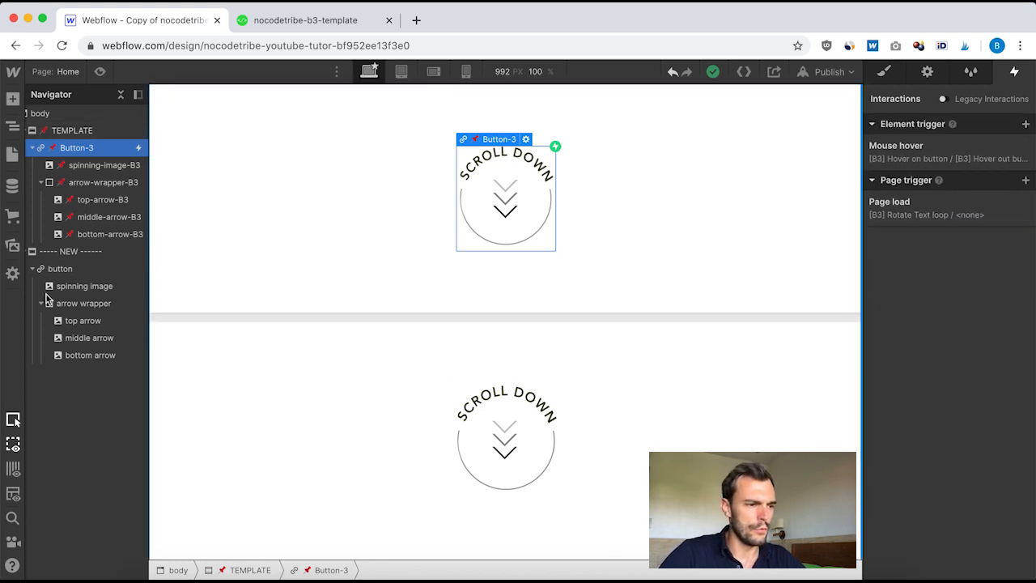
Step: Give the new button a Mouse hover trigger that starts a new timed animation named "Hover ON button"
left_click(59, 270)
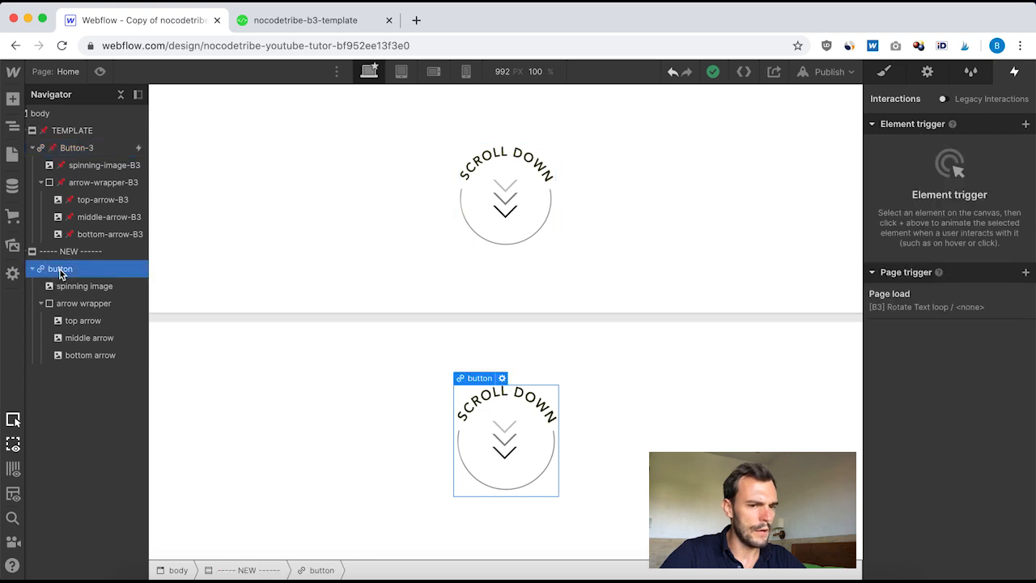
left_click(1024, 124)
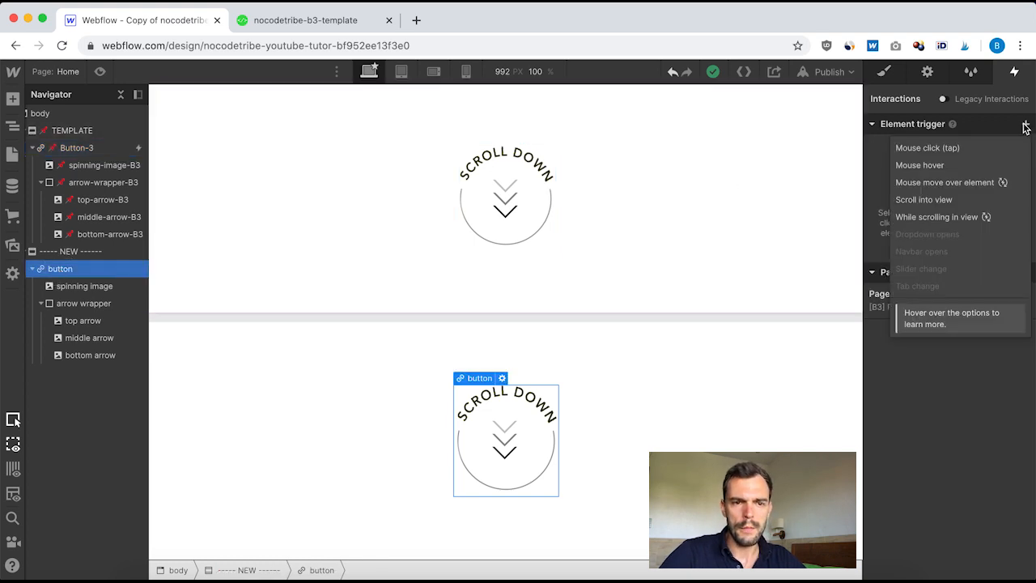
left_click(934, 166)
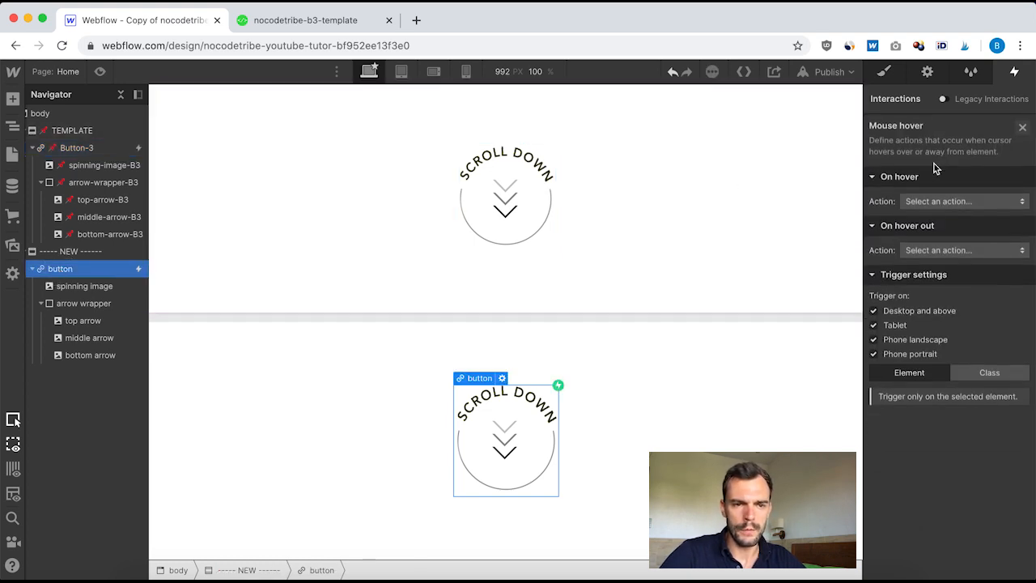
left_click(958, 200)
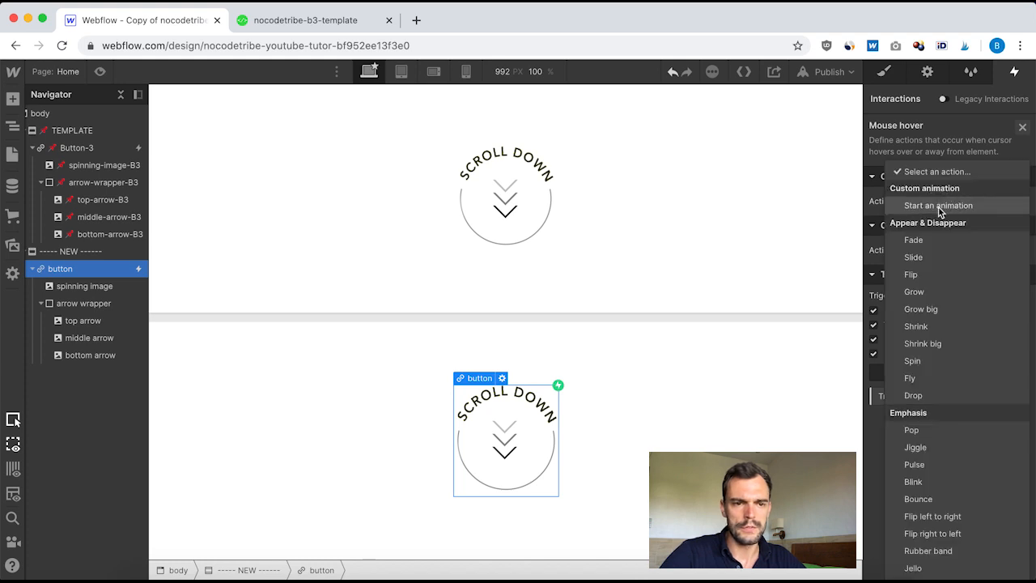
left_click(939, 206)
left_click(1021, 224)
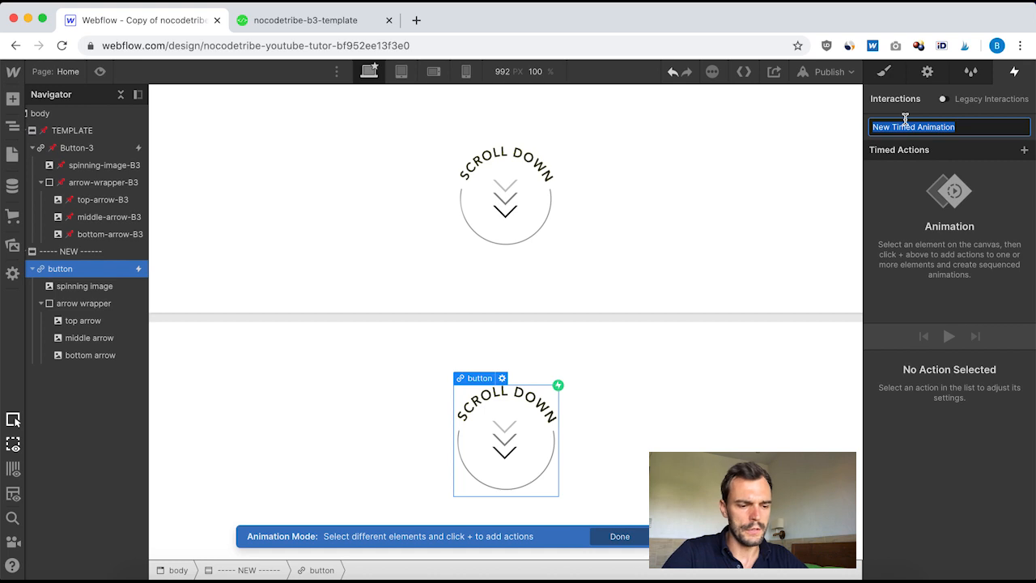
type("Hover ON button")
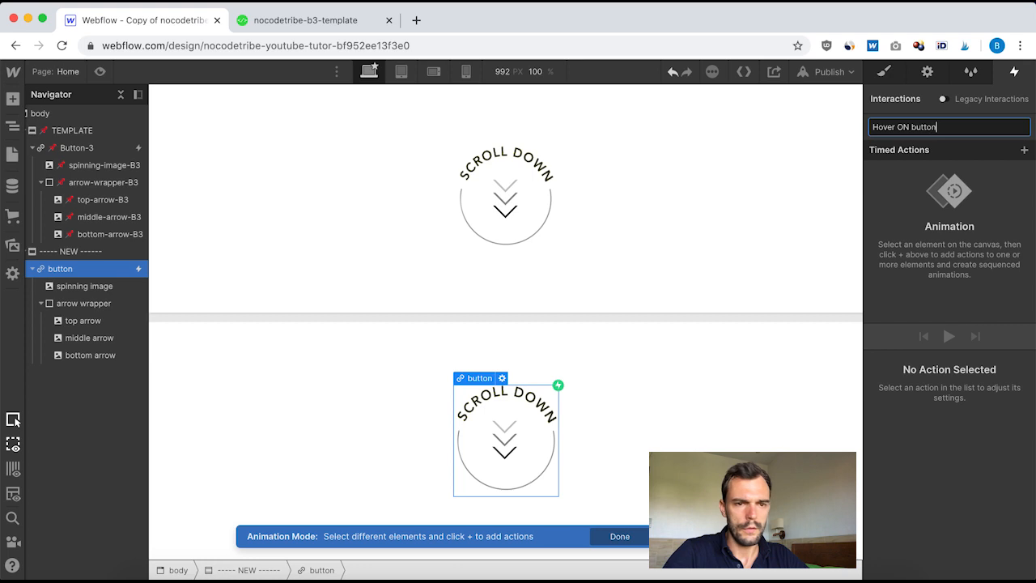
key("Return")
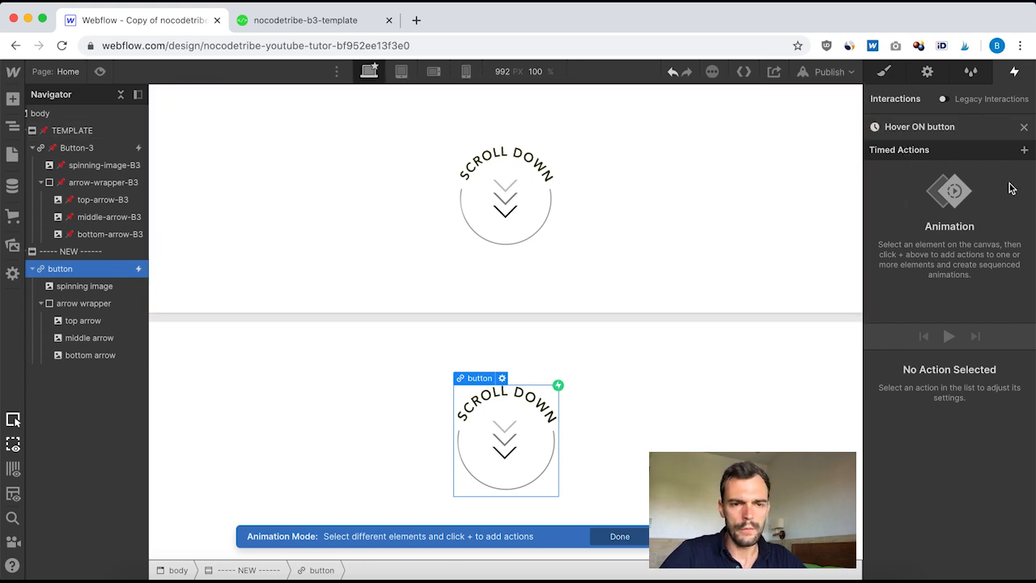
Step: Add a Move action for the top arrow with a 5 px Y move and a 0.2 duration
left_click(81, 325)
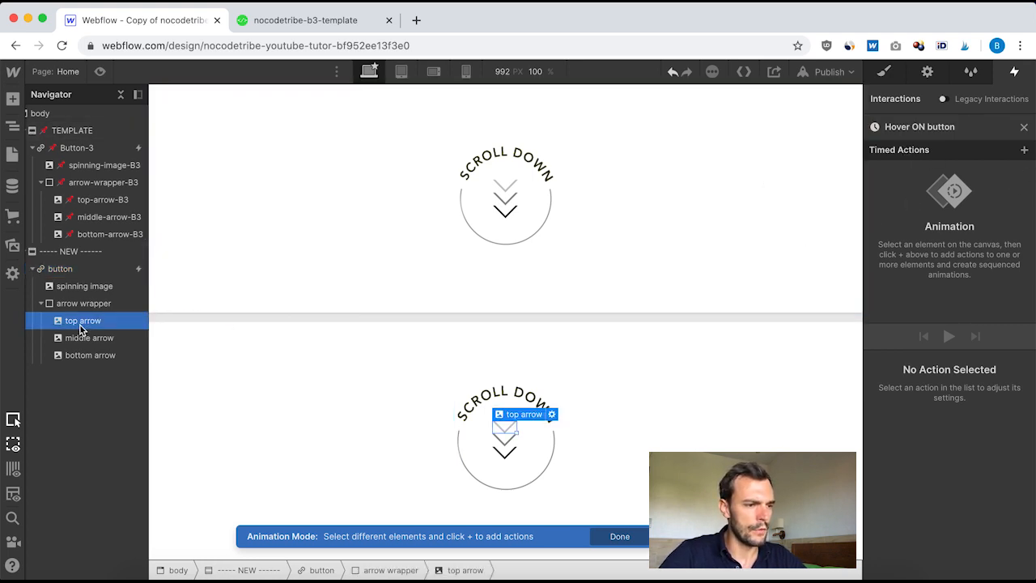
left_click(1025, 152)
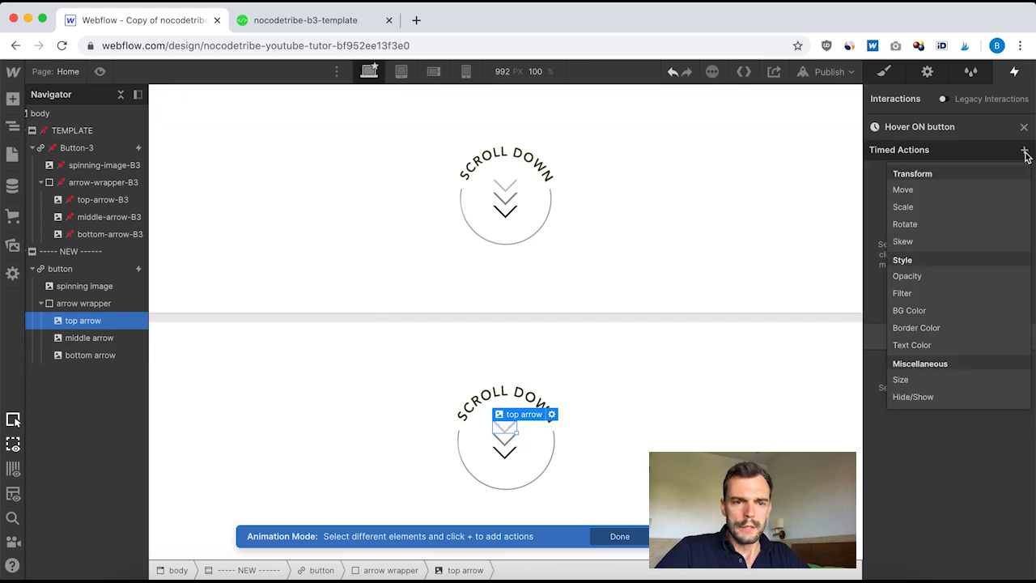
left_click(903, 190)
scroll(930, 390, "down", 2)
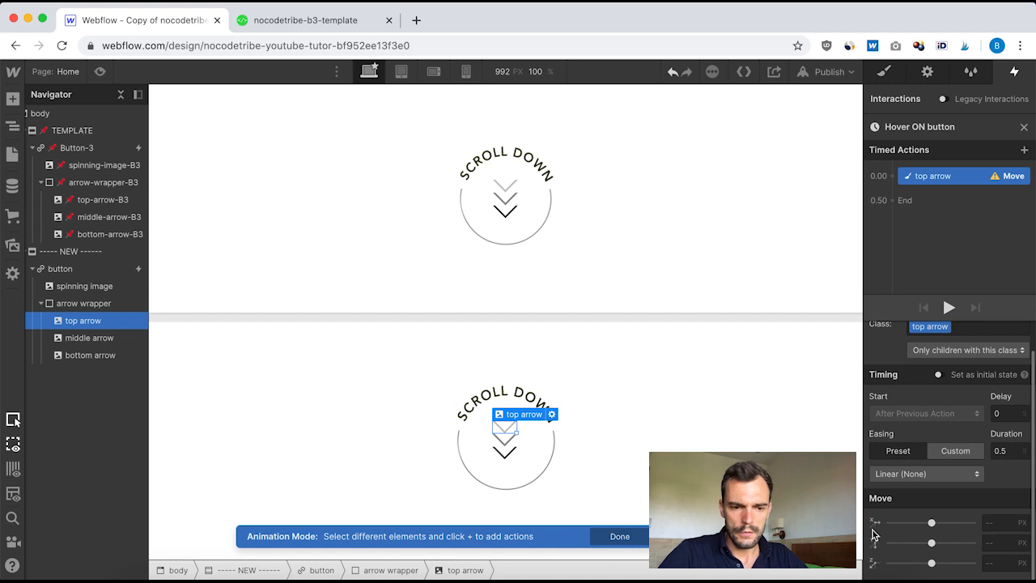
left_click(1003, 544)
type("5")
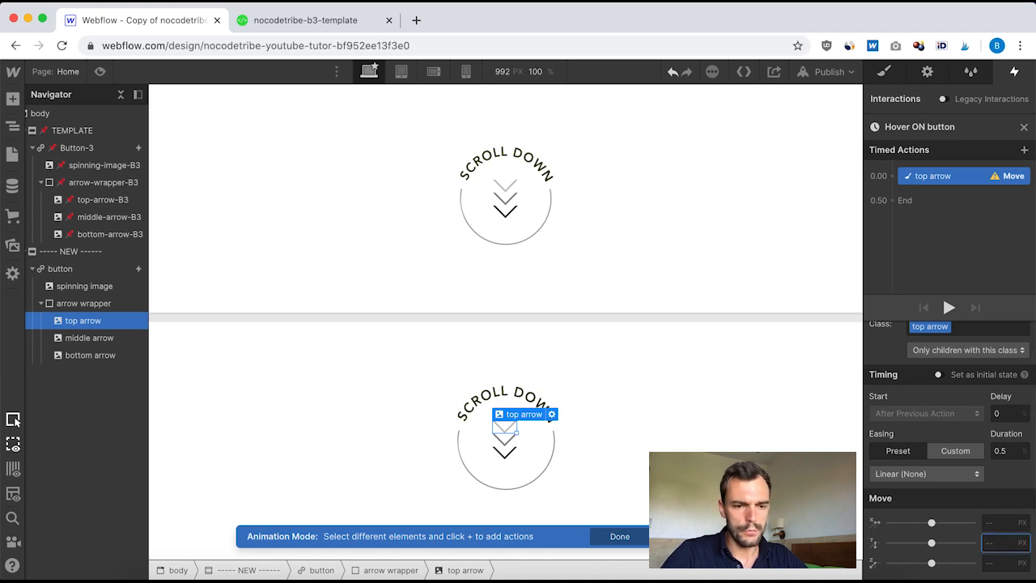
left_click(1006, 458)
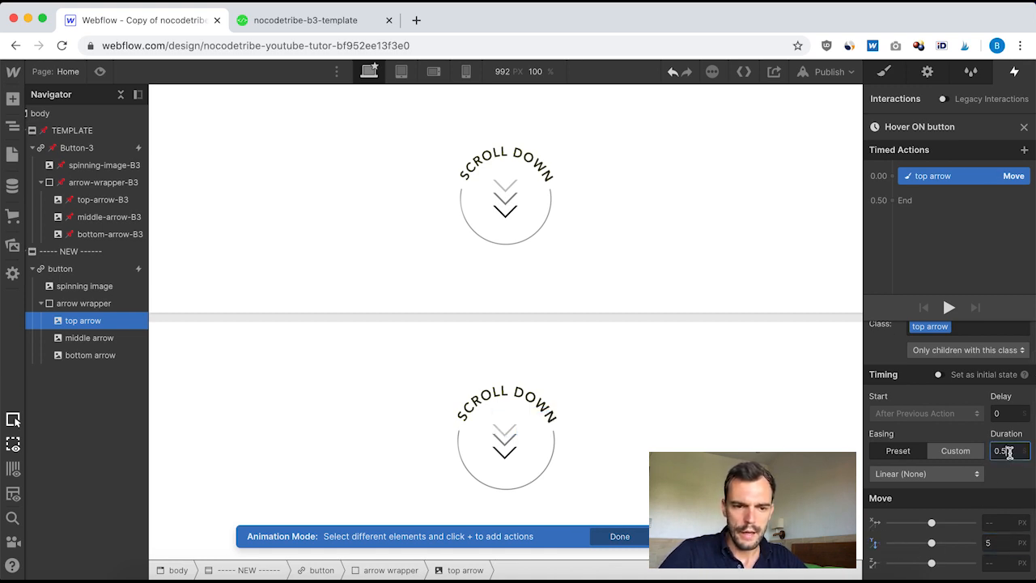
key("BackSpace")
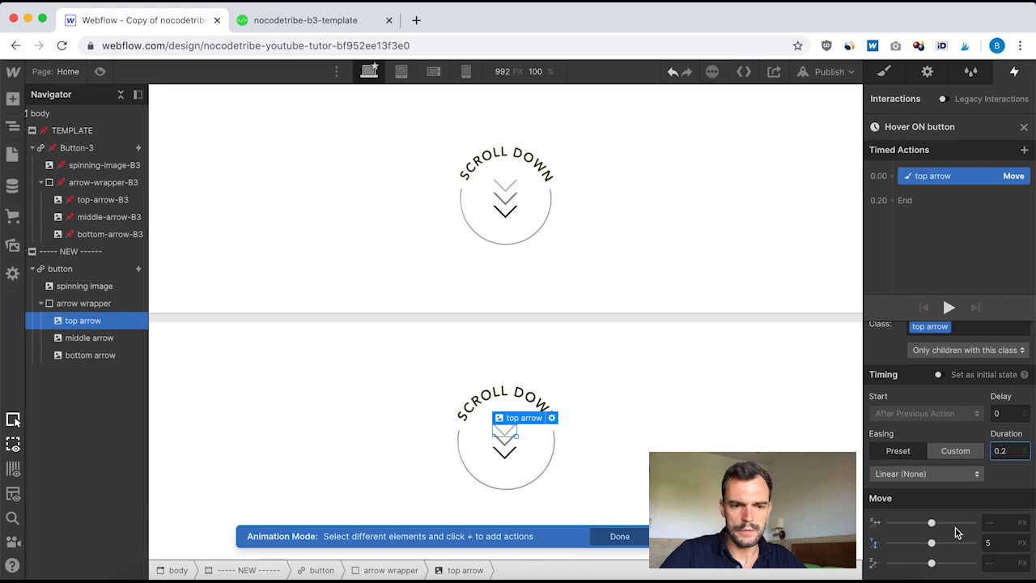
scroll(956, 428, "up", 2)
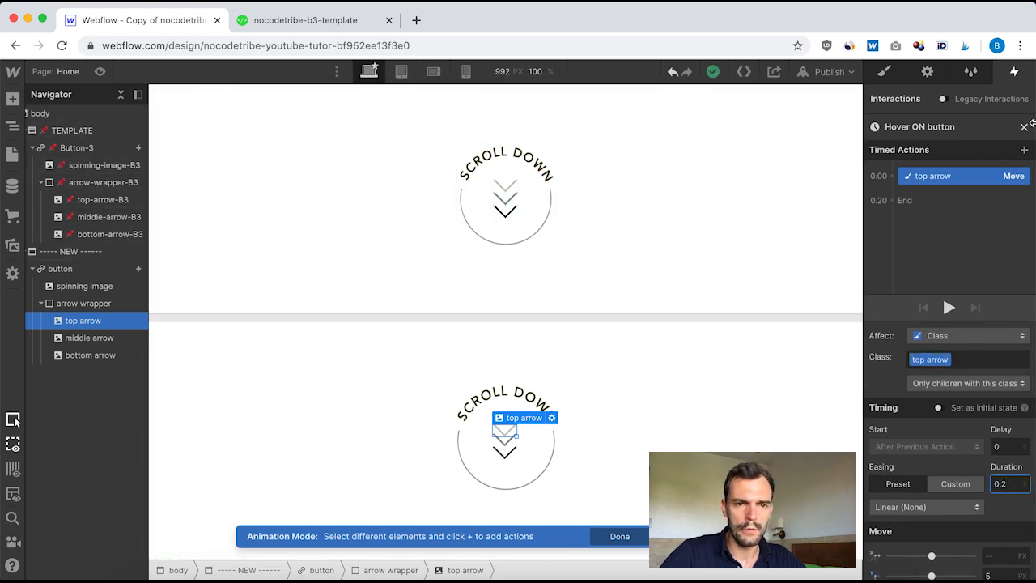
Step: Inspect the timing and move settings of the top, middle and bottom arrow actions in the template's Hover on button animation
left_click(1026, 130)
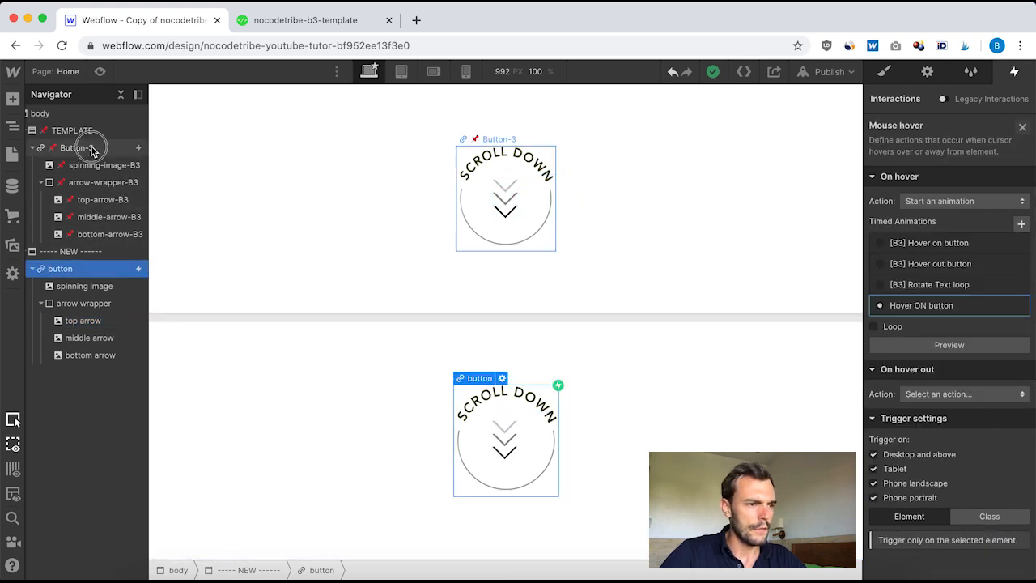
left_click(77, 147)
left_click(960, 151)
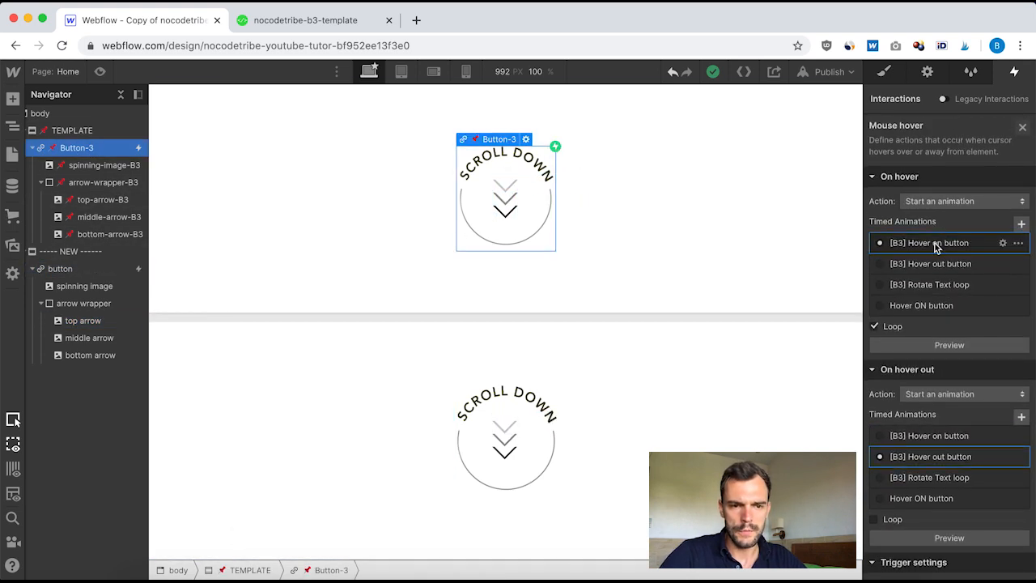
left_click(929, 243)
left_click(944, 178)
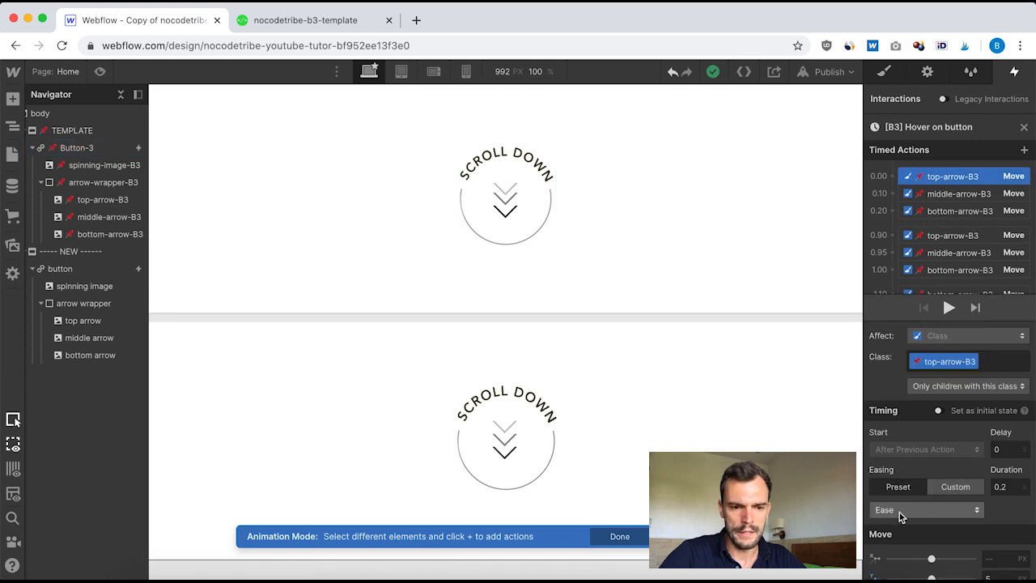
left_click(965, 195)
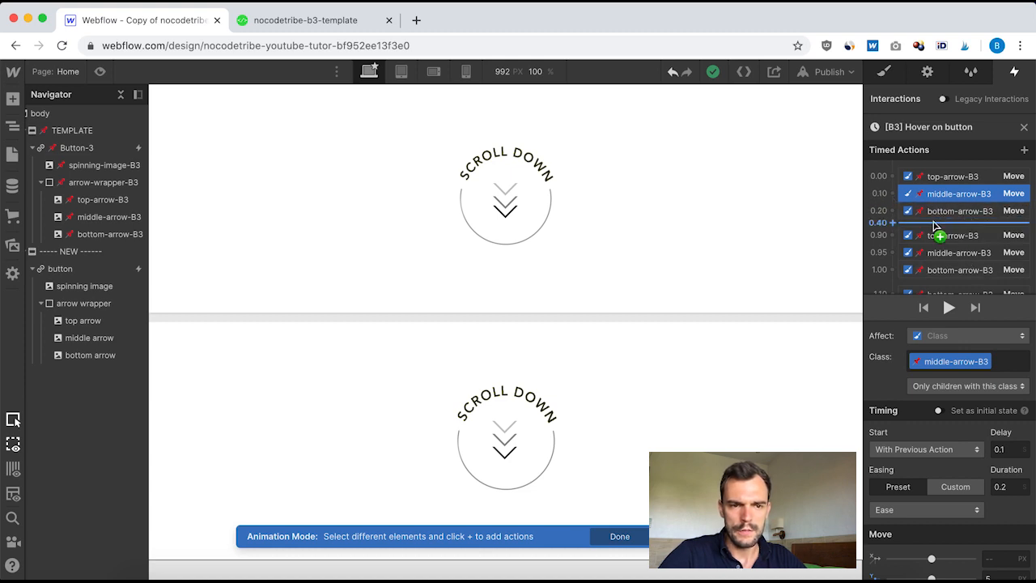
scroll(951, 235, "down", 1)
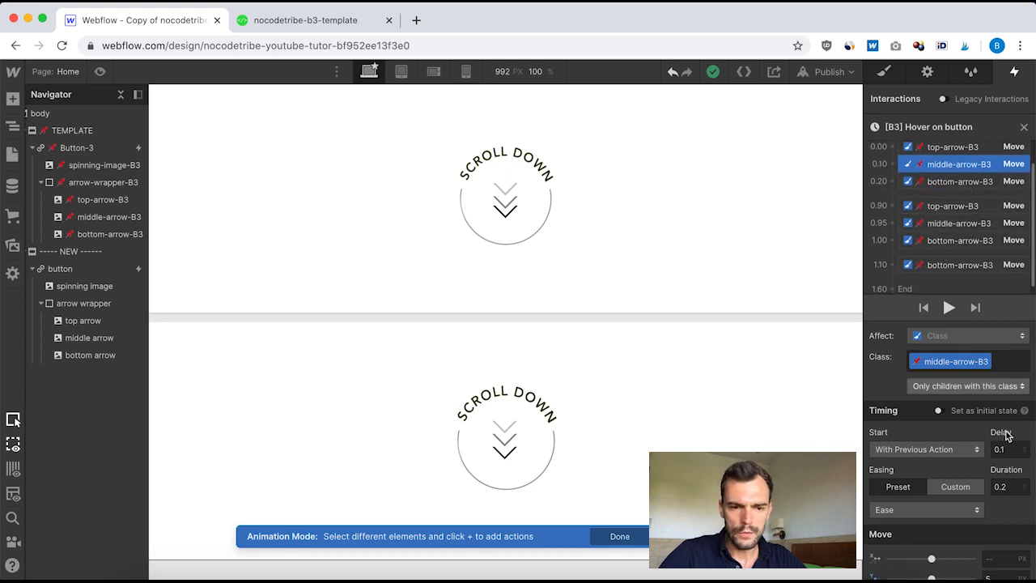
left_click(970, 183)
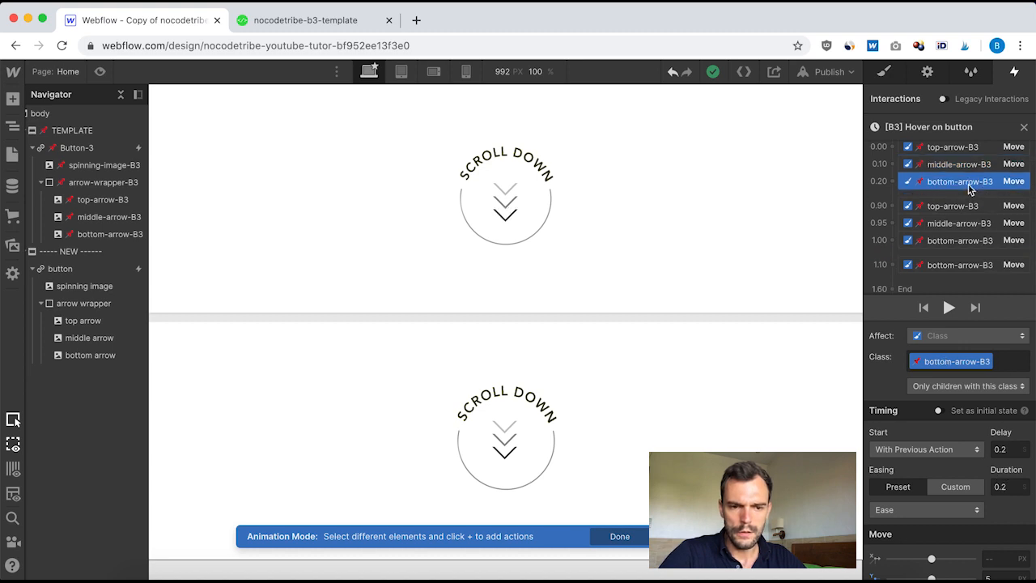
scroll(1001, 485, "down", 1)
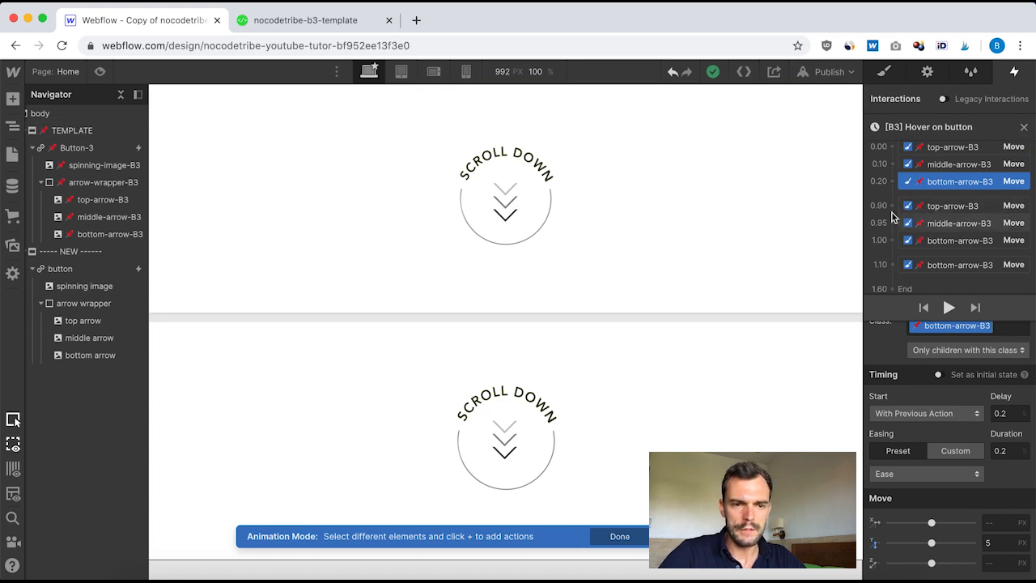
left_click(1024, 127)
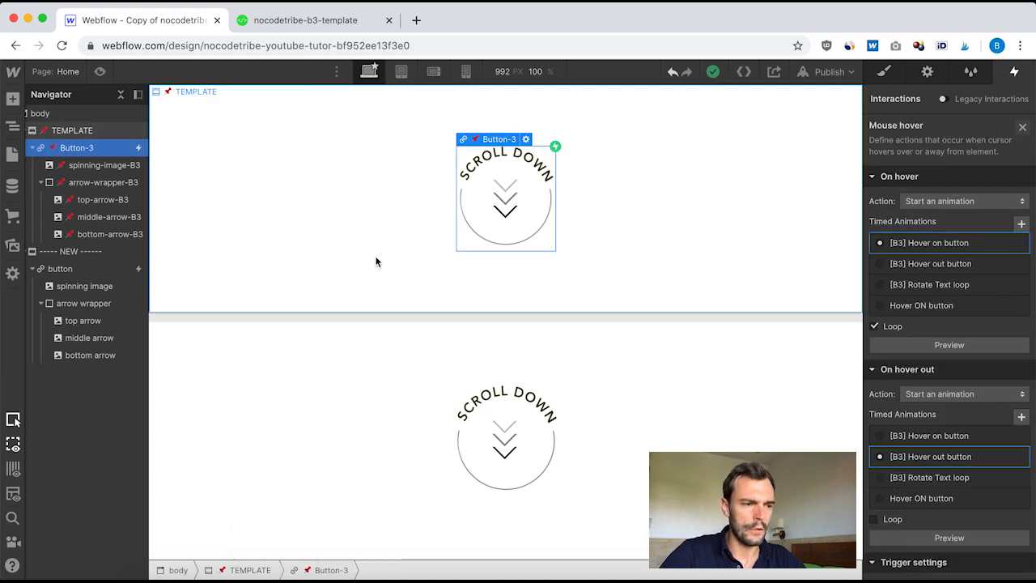
Step: Reopen the Hover ON button animation and set the top arrow action's easing to Ease
left_click(71, 270)
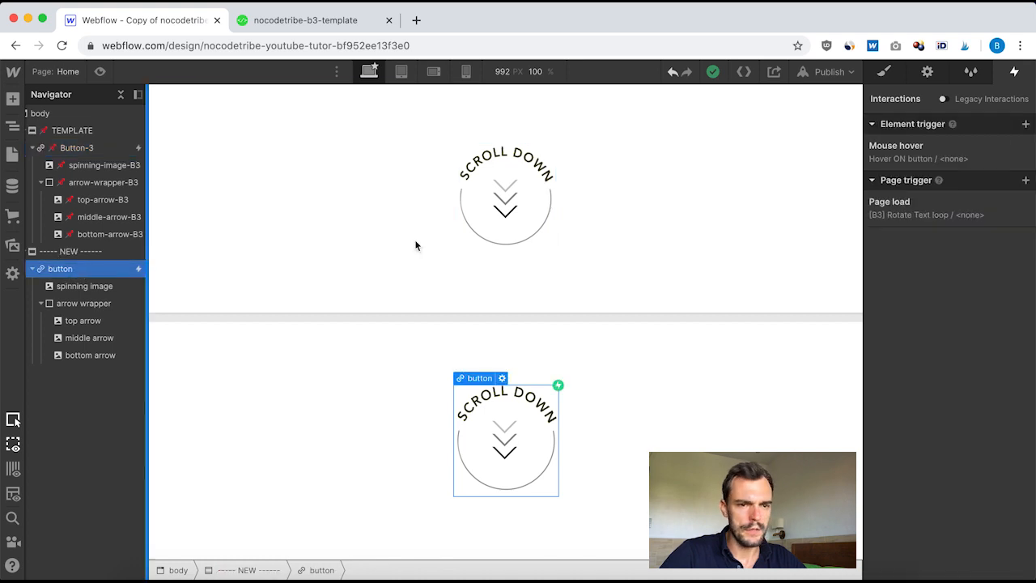
left_click(912, 144)
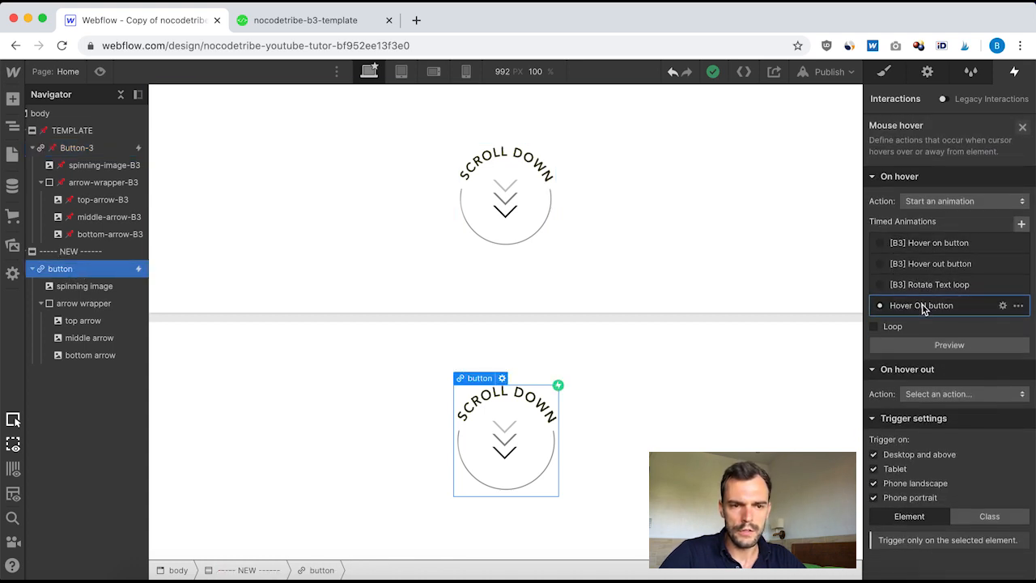
left_click(916, 310)
left_click(937, 178)
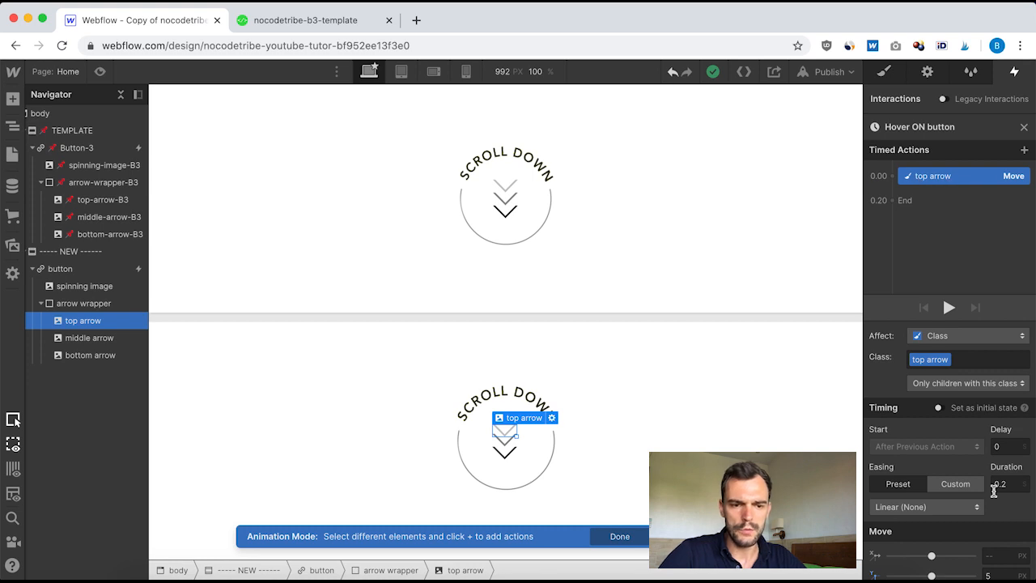
left_click(978, 510)
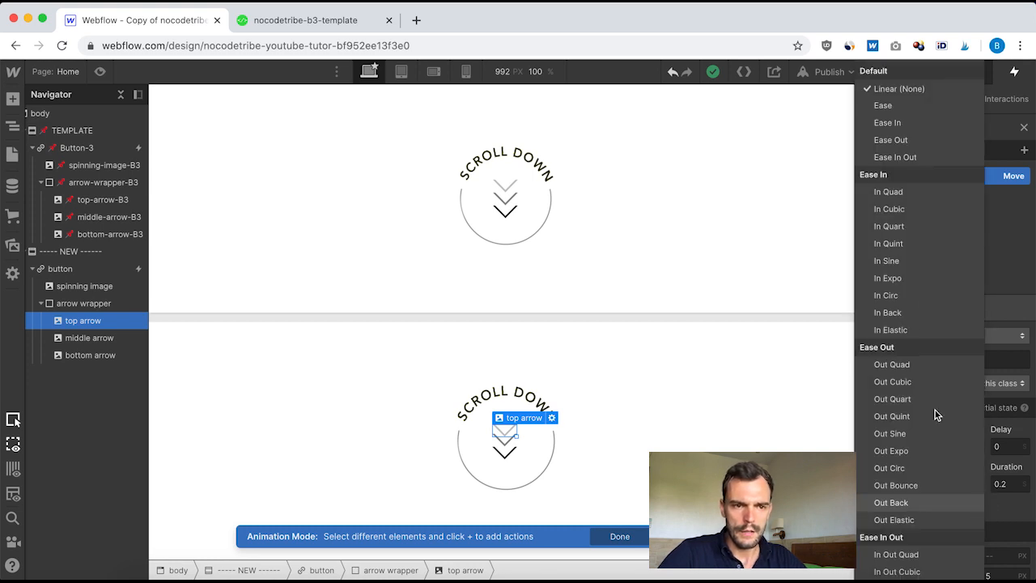
left_click(895, 107)
Step: Add a Move action for the middle arrow with a 0.2 duration, Ease easing and a 5 px Y move
scroll(983, 466, "down", 1)
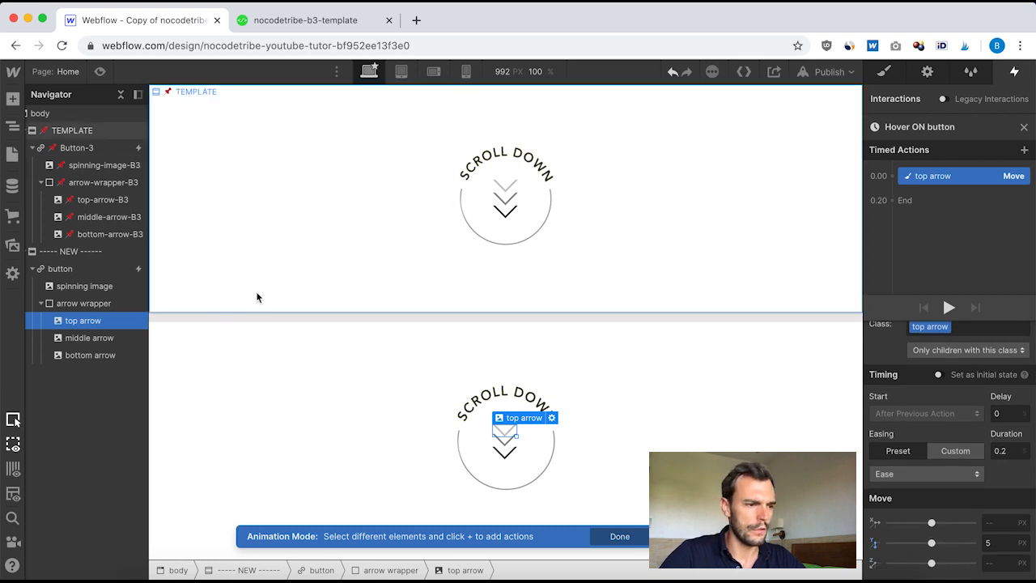
left_click(77, 338)
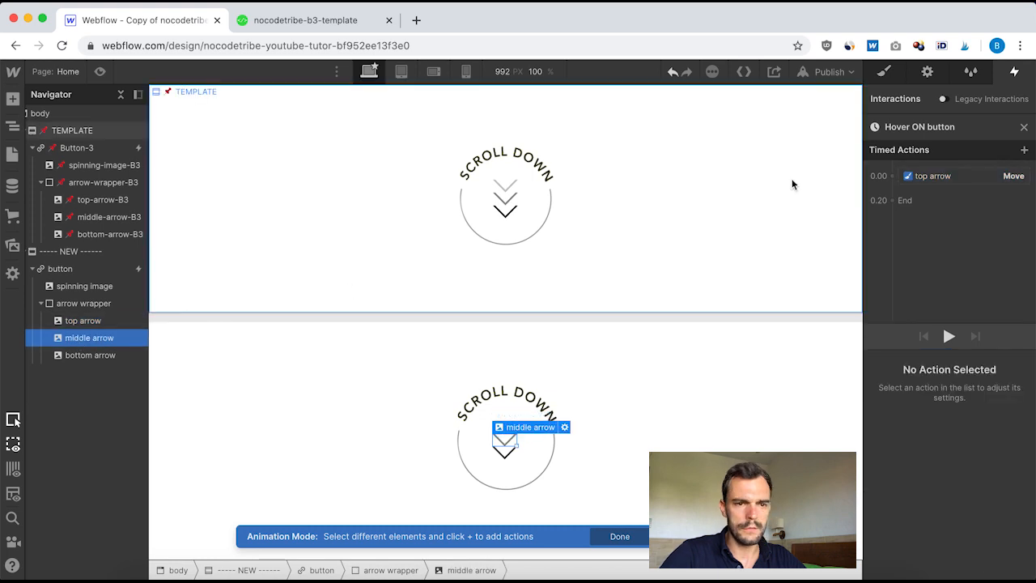
left_click(892, 176)
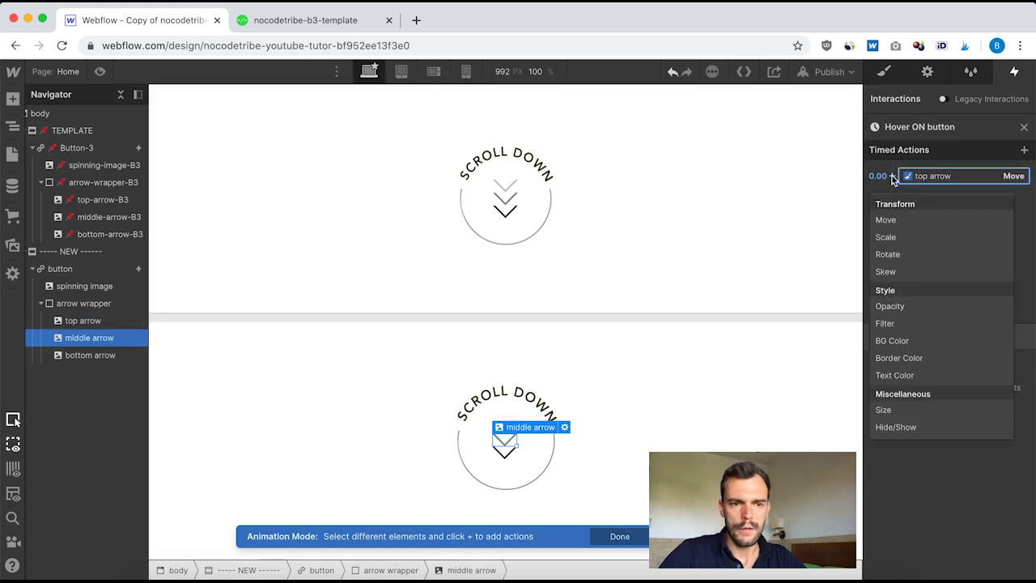
left_click(885, 220)
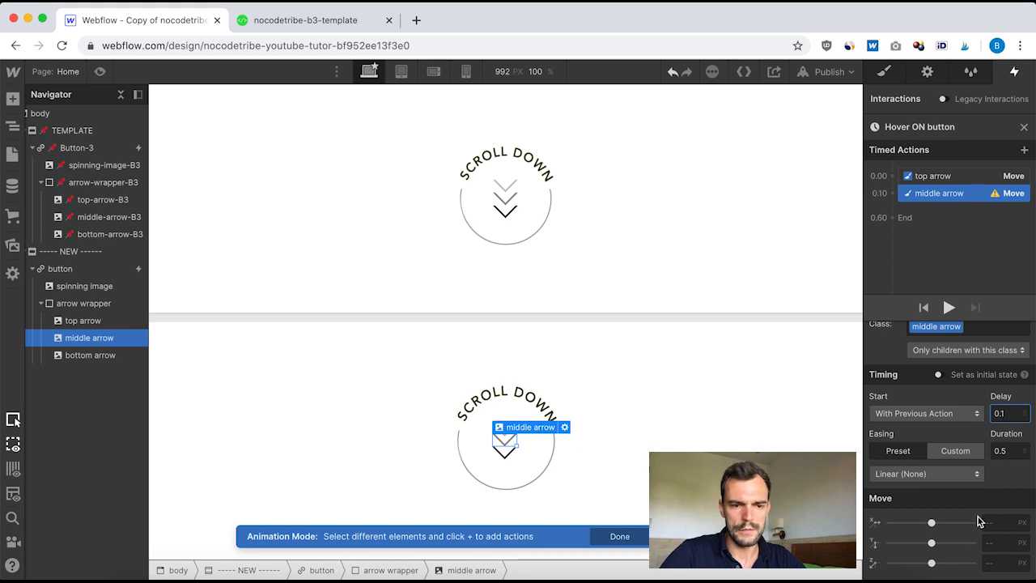
left_click(1008, 451)
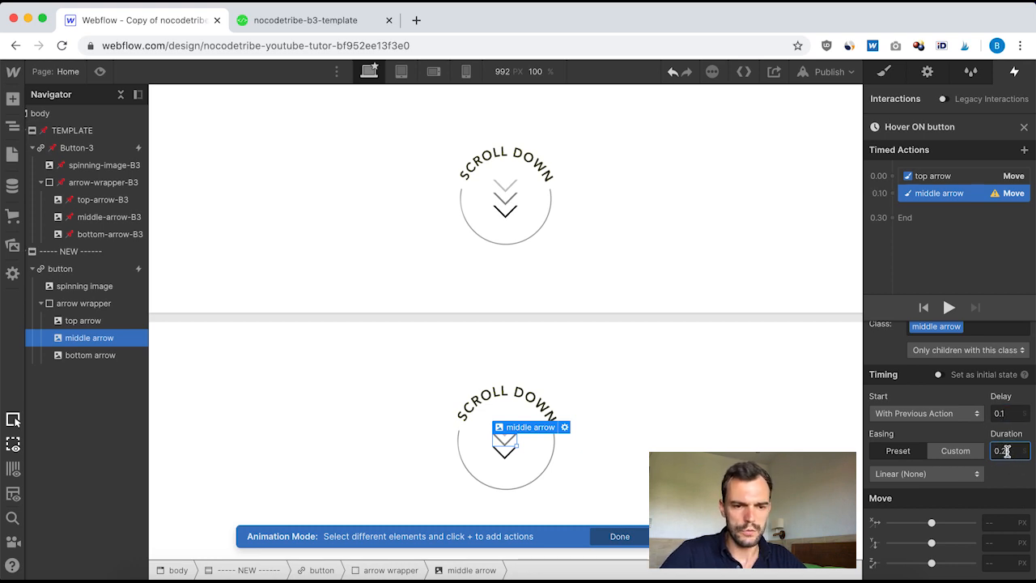
left_click(972, 474)
left_click(903, 109)
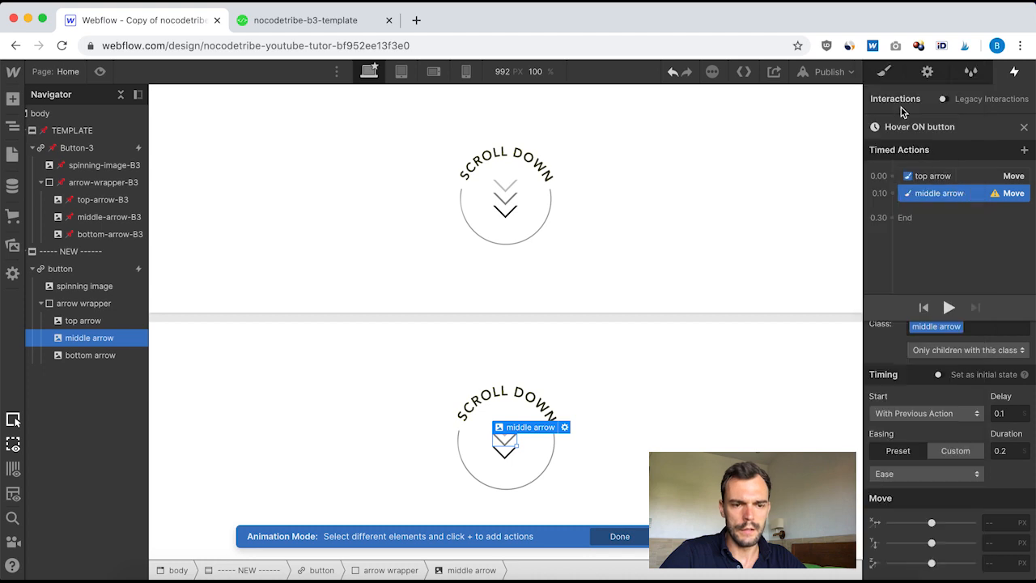
left_click(1000, 544)
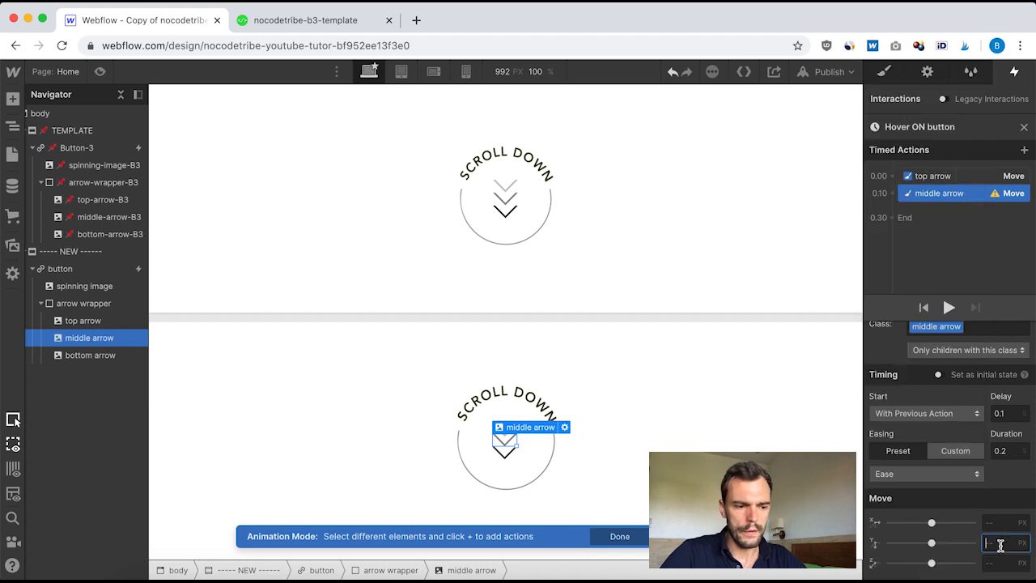
type("5")
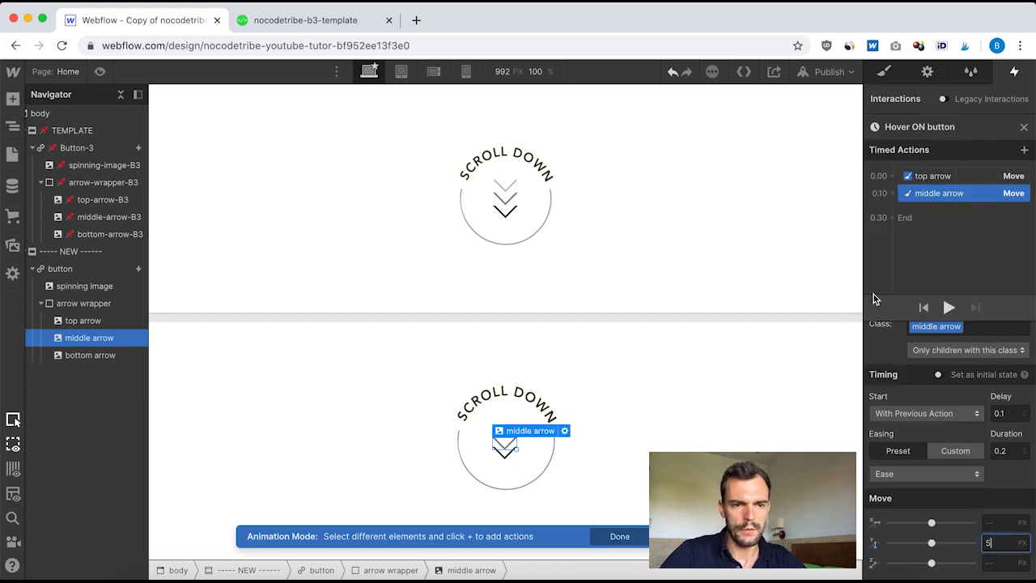
Step: Add a Move action for the bottom arrow with a 0.2 delay, 0.2 duration, Ease easing and a 5 px Y move
left_click(85, 356)
left_click(893, 193)
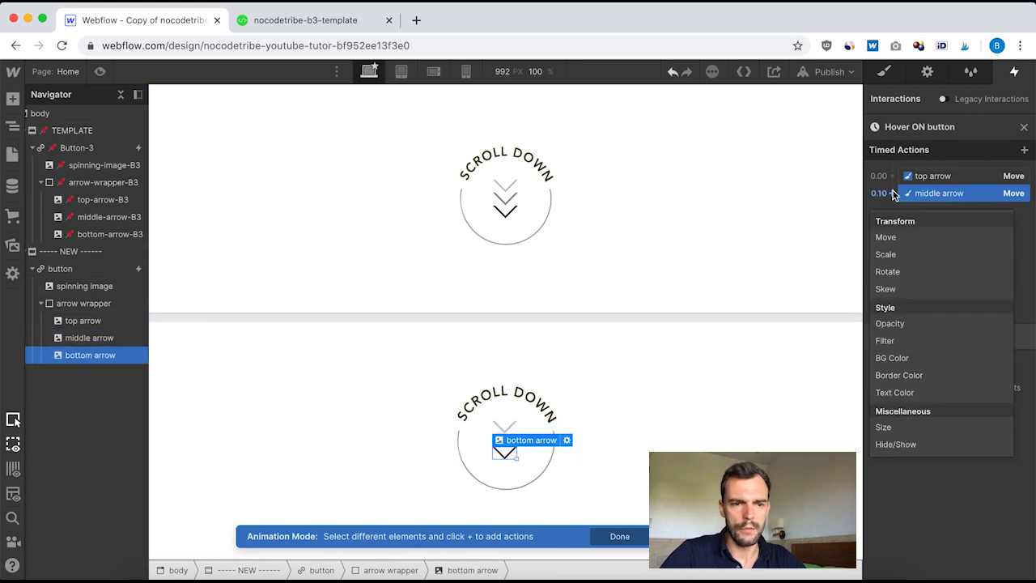
left_click(897, 236)
left_click(1010, 413)
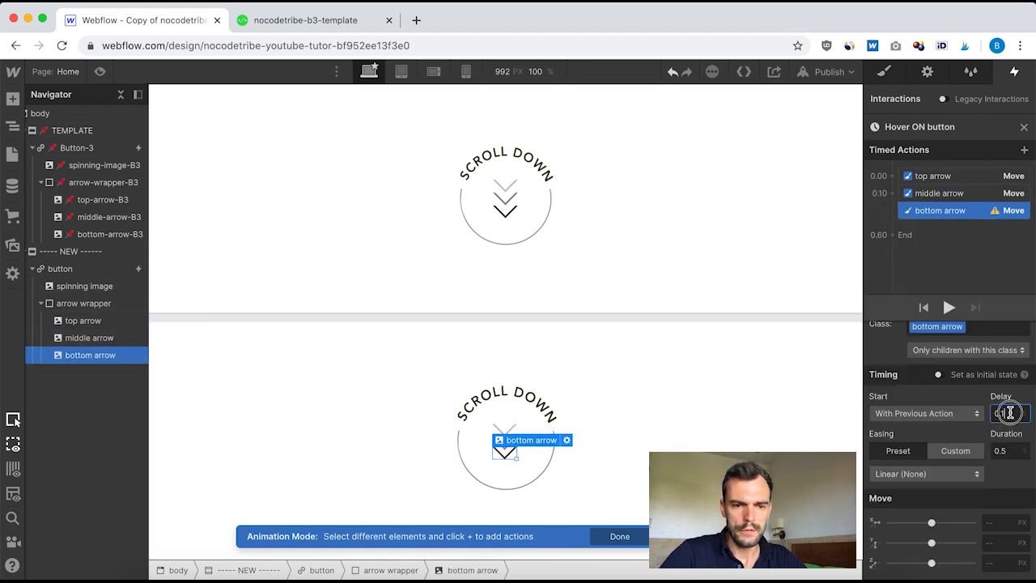
left_click(1012, 451)
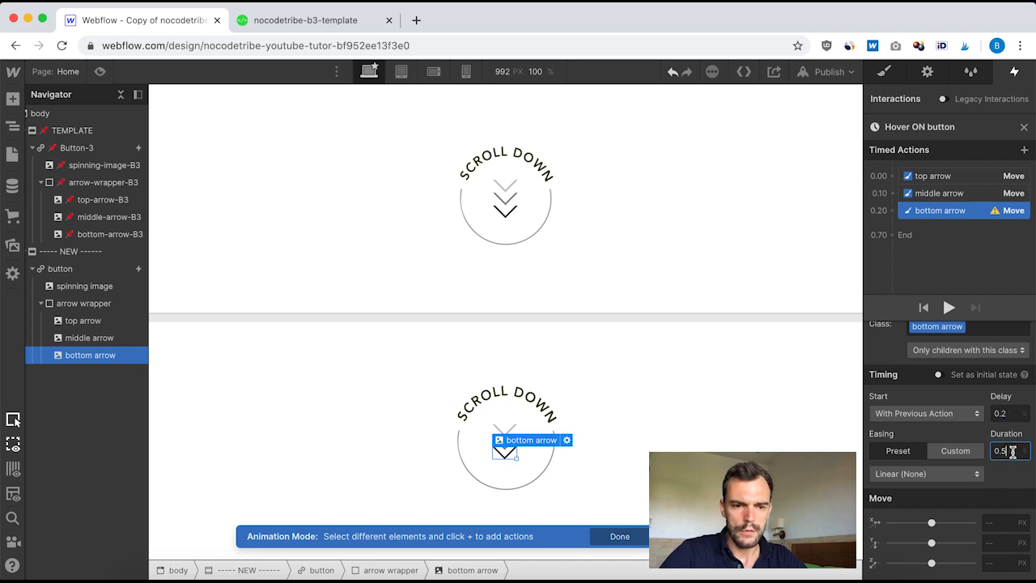
left_click(951, 474)
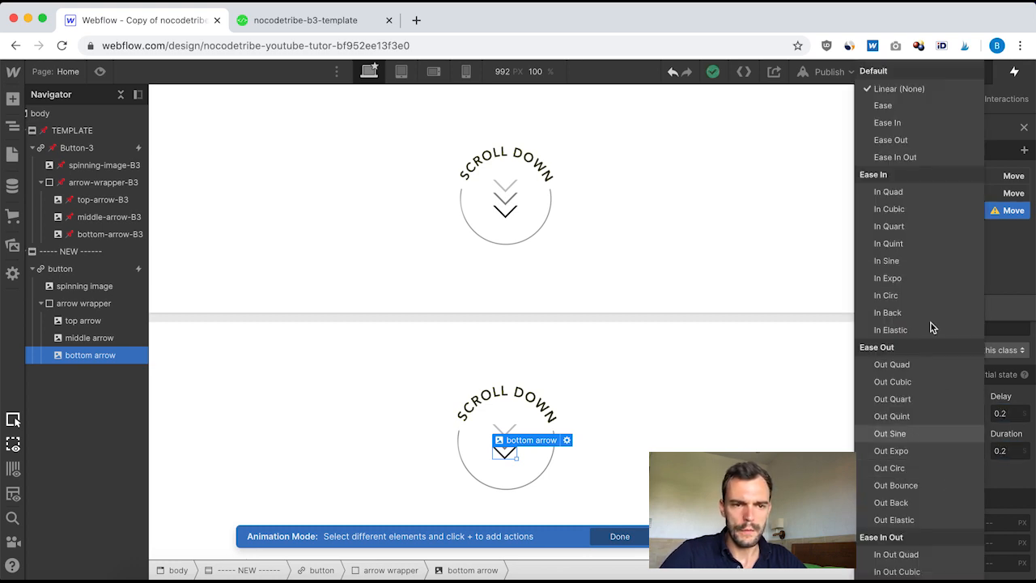
left_click(883, 105)
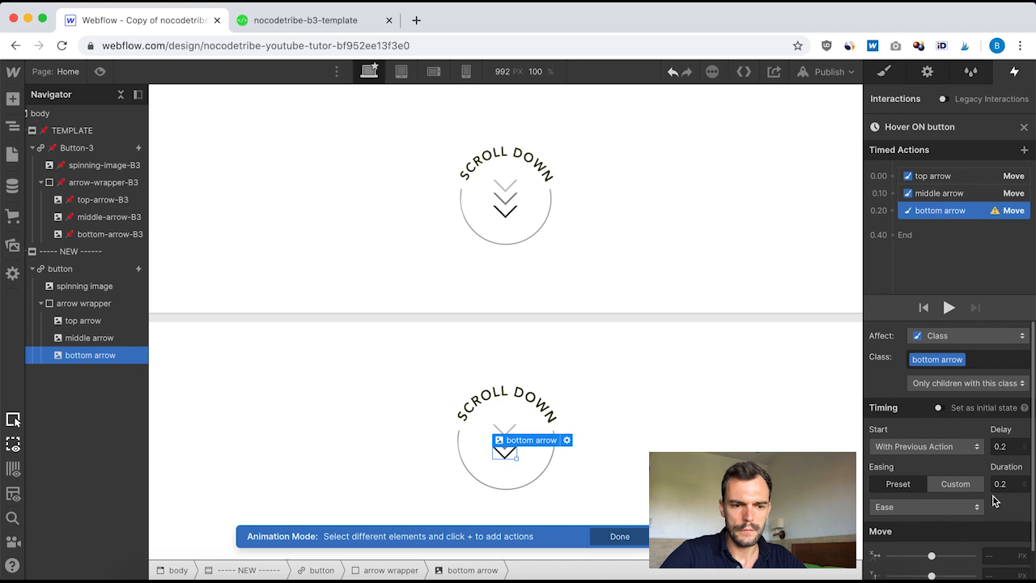
left_click(997, 573)
type("5")
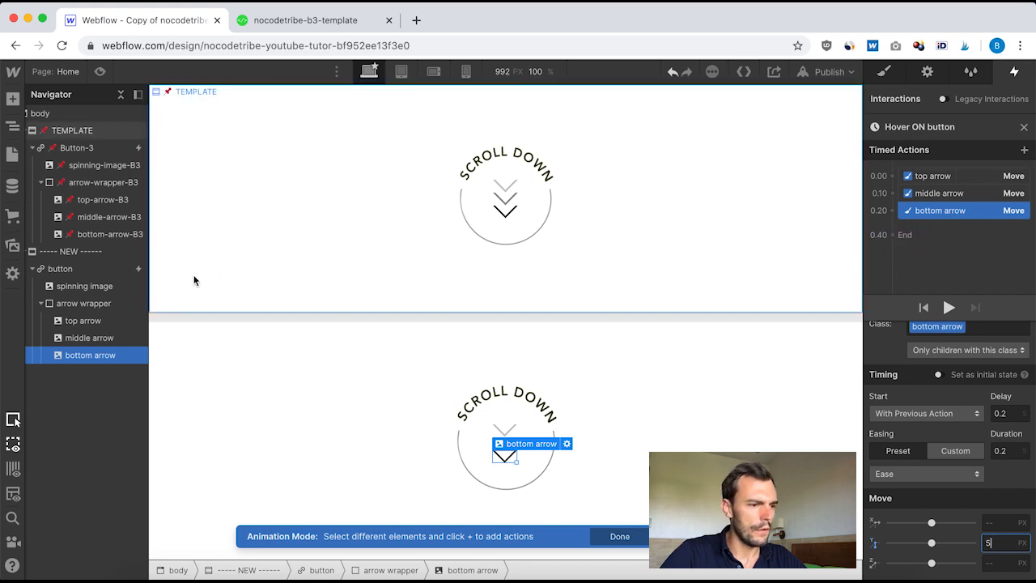
Step: Add a second Move action for the top arrow after the previous action, with 0.5 delay, 0.2 duration, Ease easing and 0 px Y
left_click(77, 322)
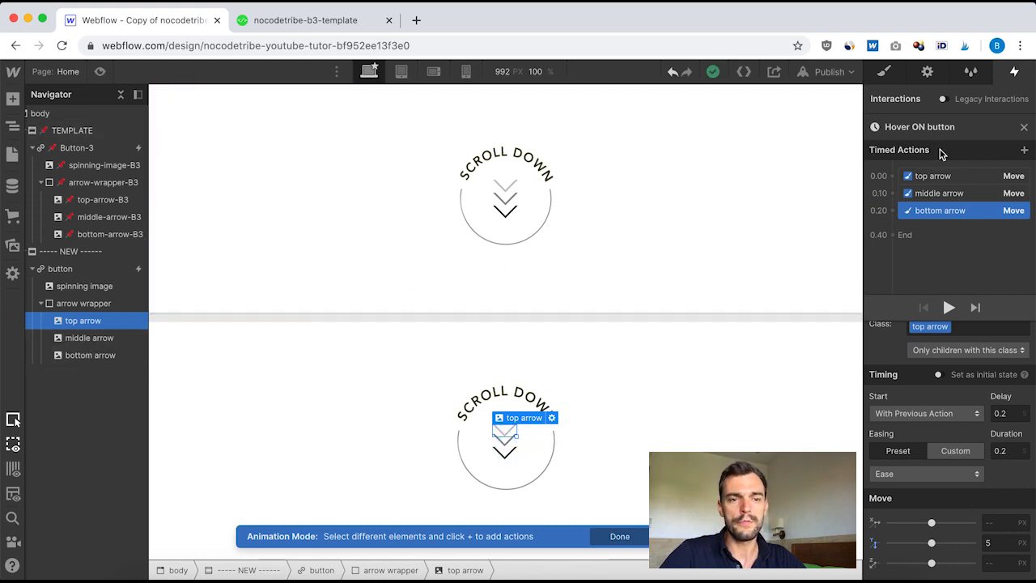
left_click(892, 223)
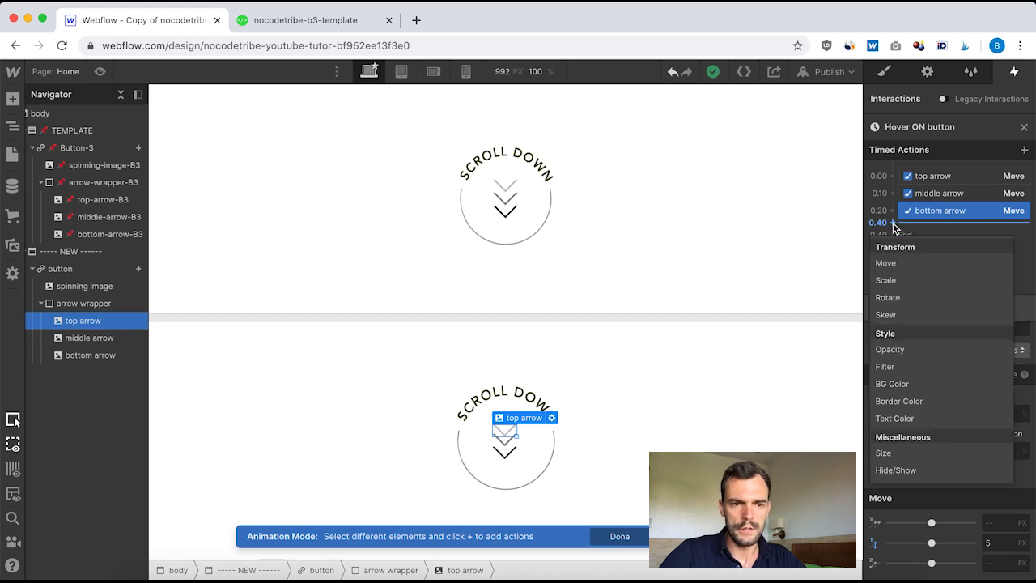
left_click(895, 262)
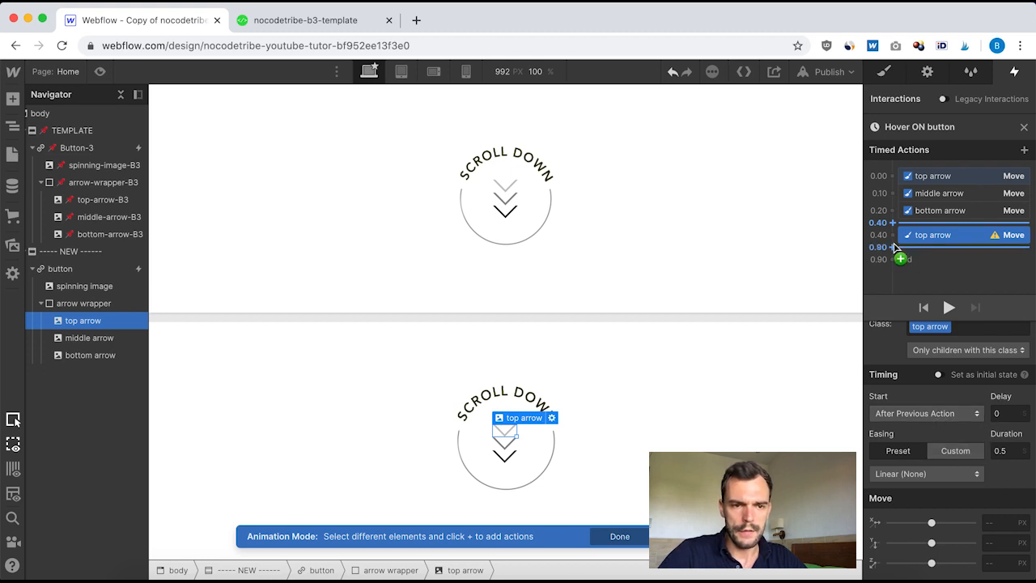
left_click(1006, 415)
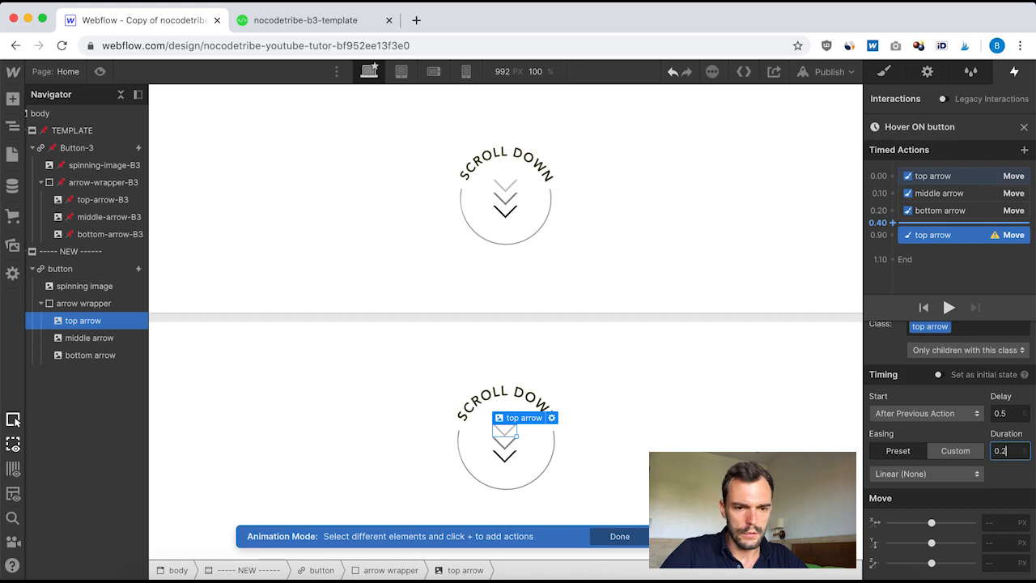
left_click(968, 474)
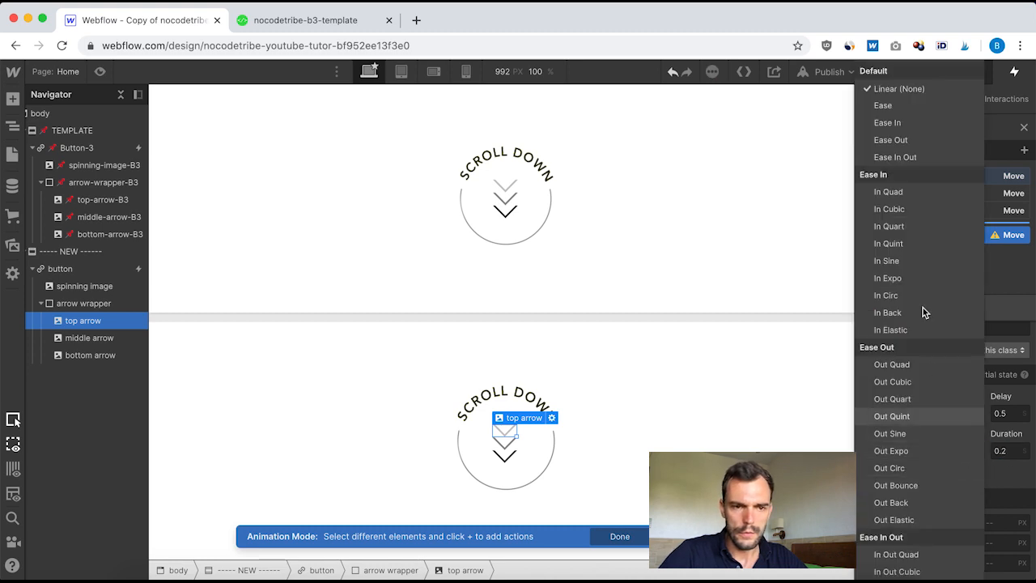
left_click(909, 106)
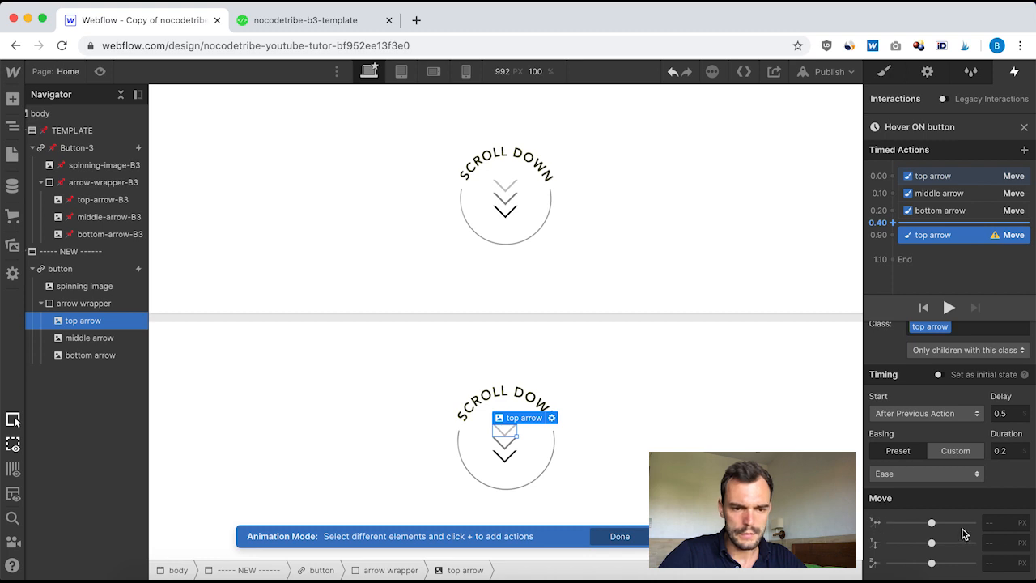
left_click(992, 540)
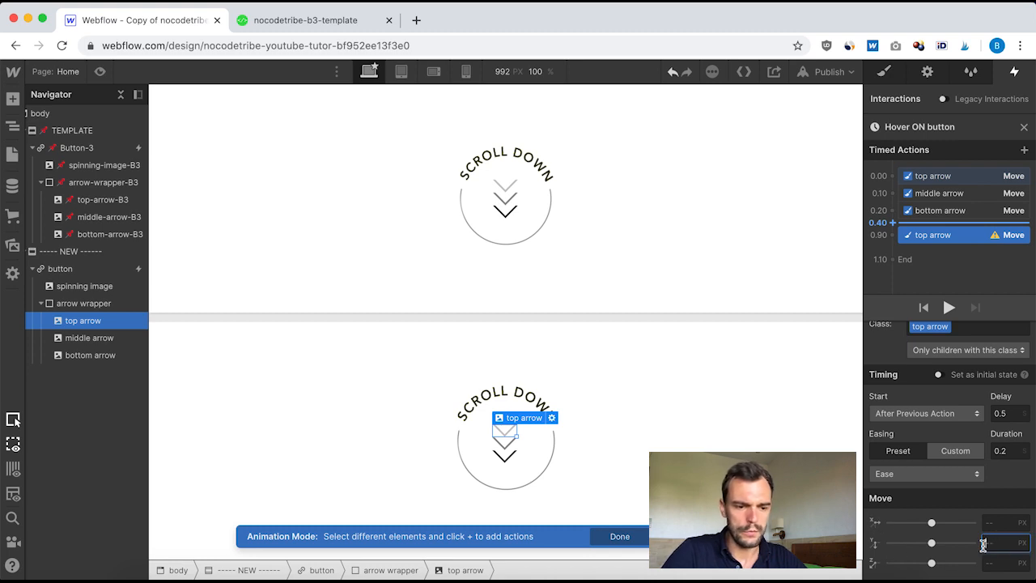
type("0")
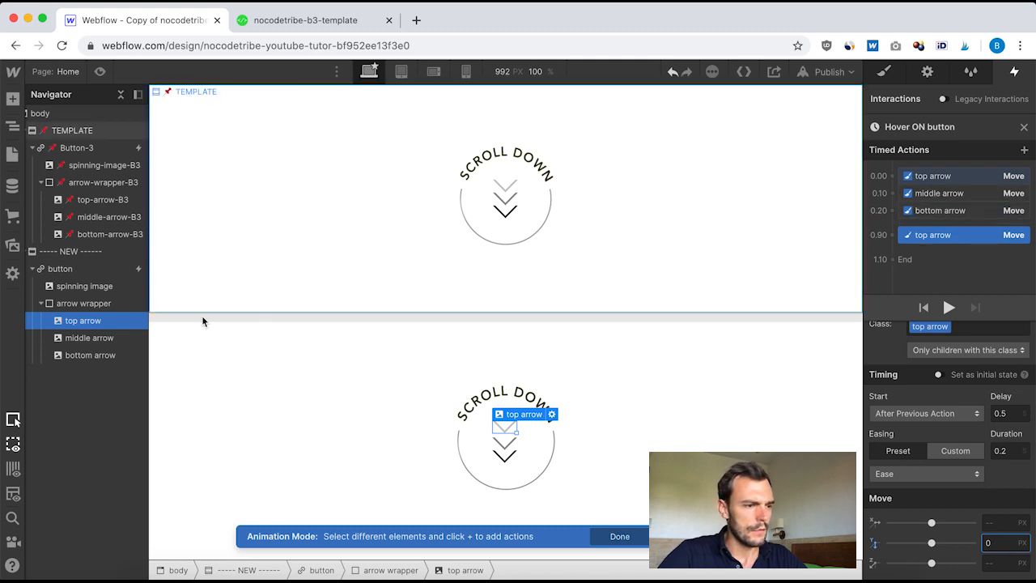
Step: Add a second Move action for the middle arrow with a 0.55 delay, 0.2 duration, Ease easing and a 0 px Y move
left_click(88, 339)
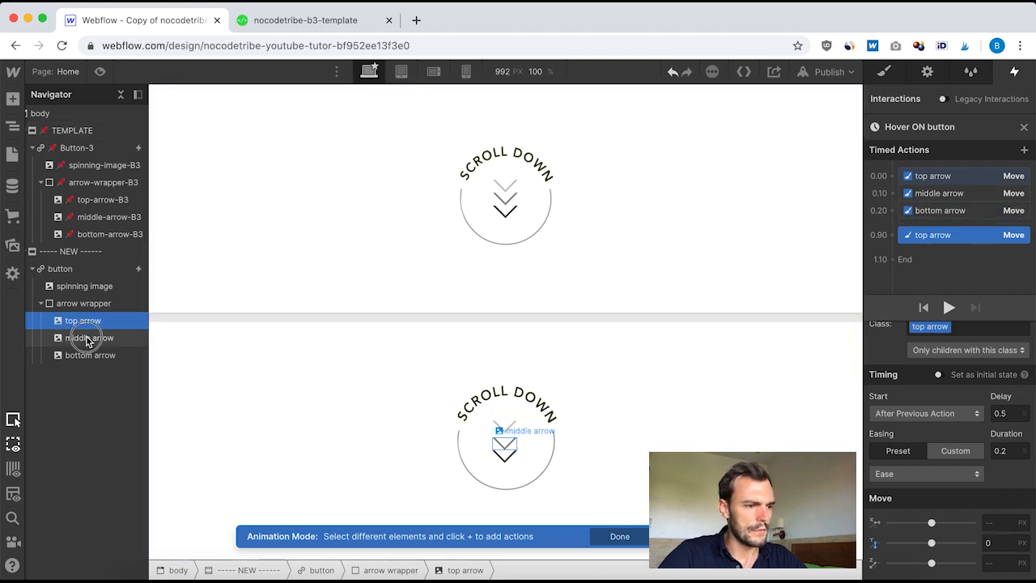
left_click(893, 236)
left_click(899, 277)
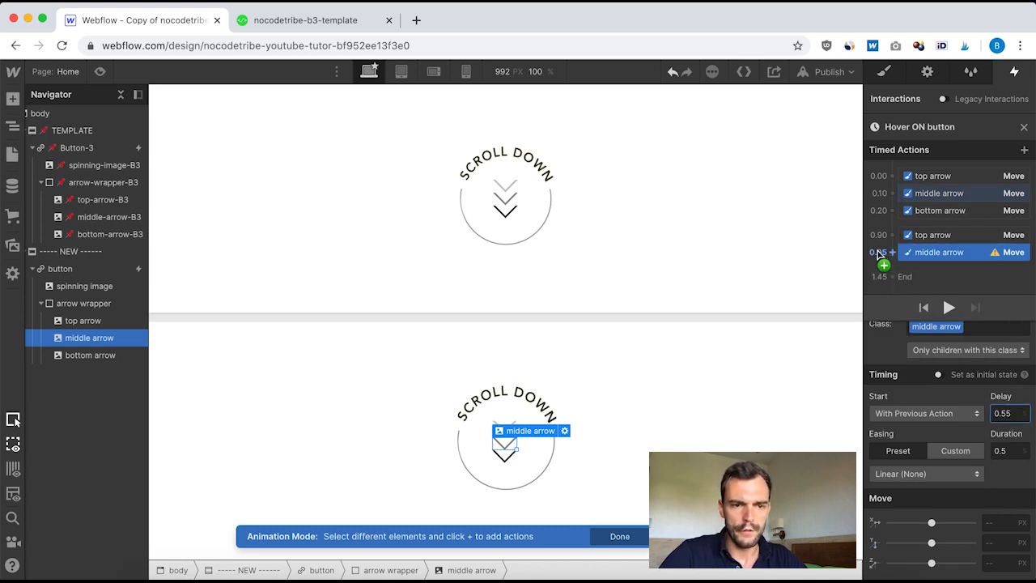
left_click(1003, 450)
type("0.")
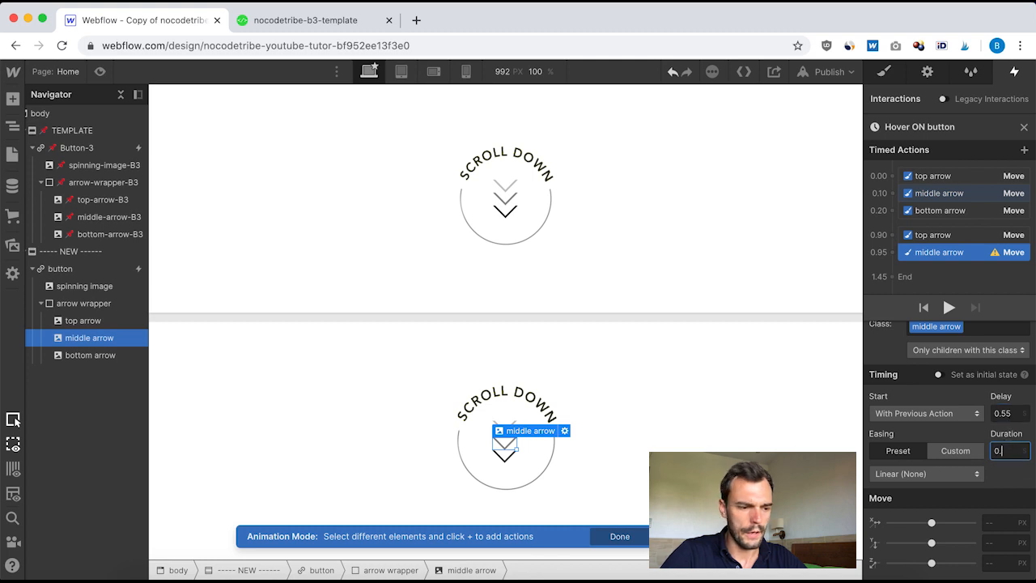
type("2")
left_click(964, 473)
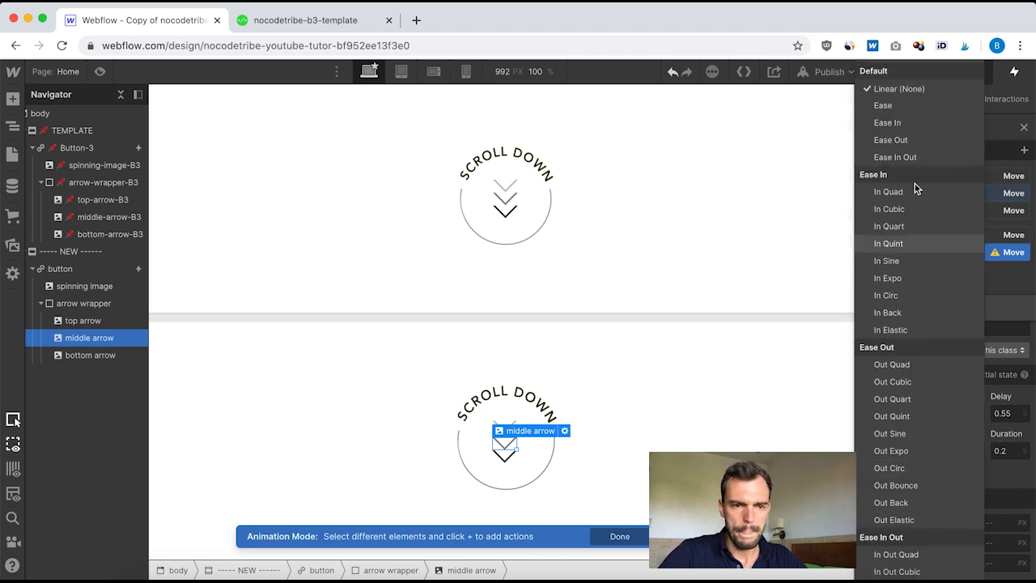
left_click(907, 106)
scroll(927, 507, "down", 1)
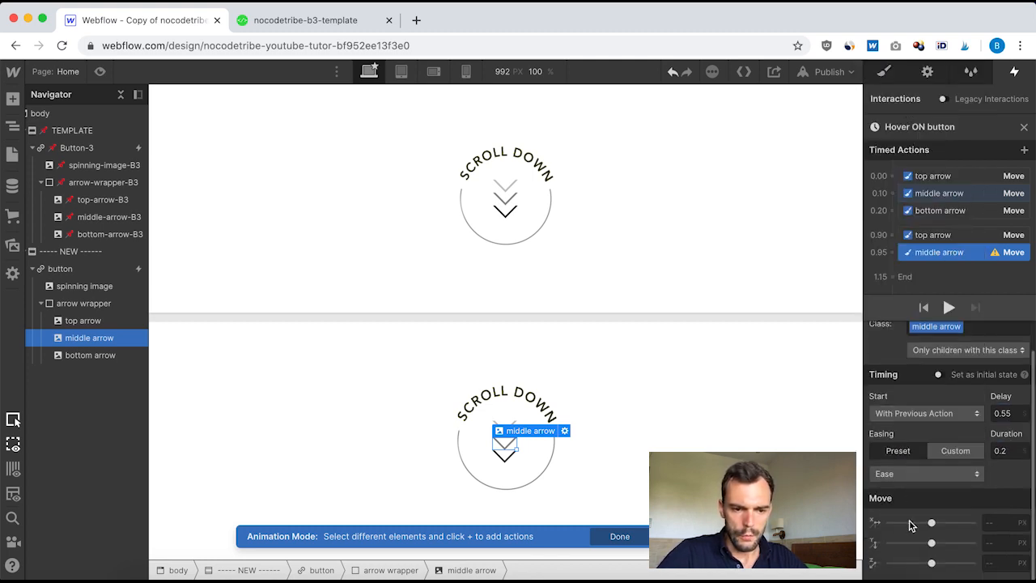
left_click(995, 543)
type("0")
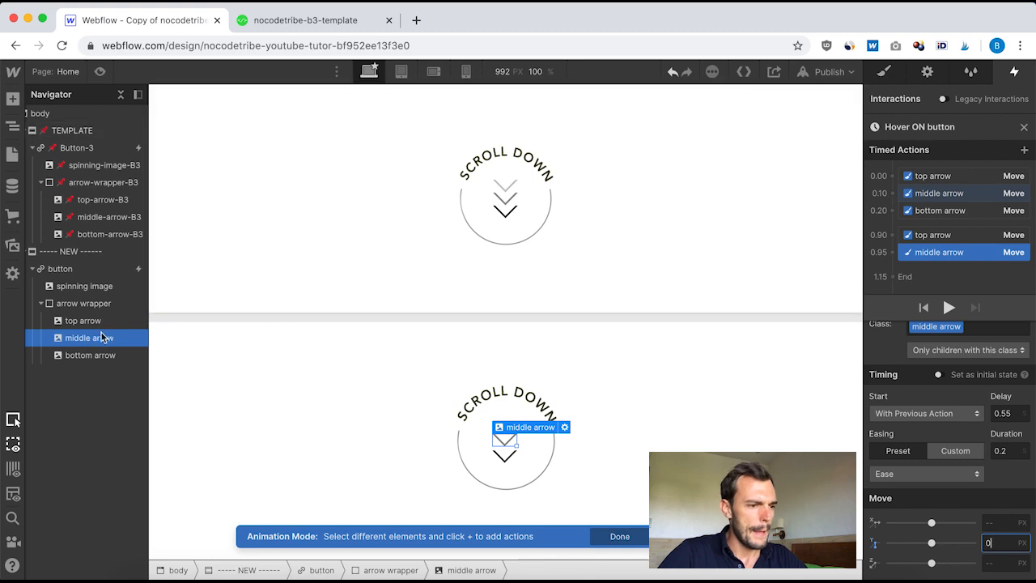
Step: Add a second Move action for the bottom arrow with a 0.6 delay, 0.2 duration, Ease easing and a 0 px Y move
left_click(86, 357)
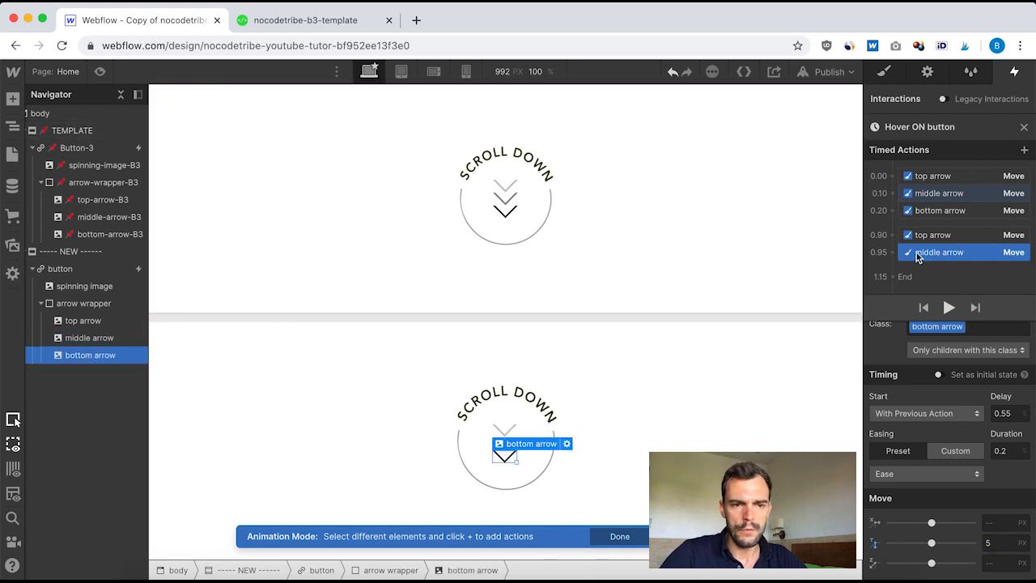
left_click(886, 253)
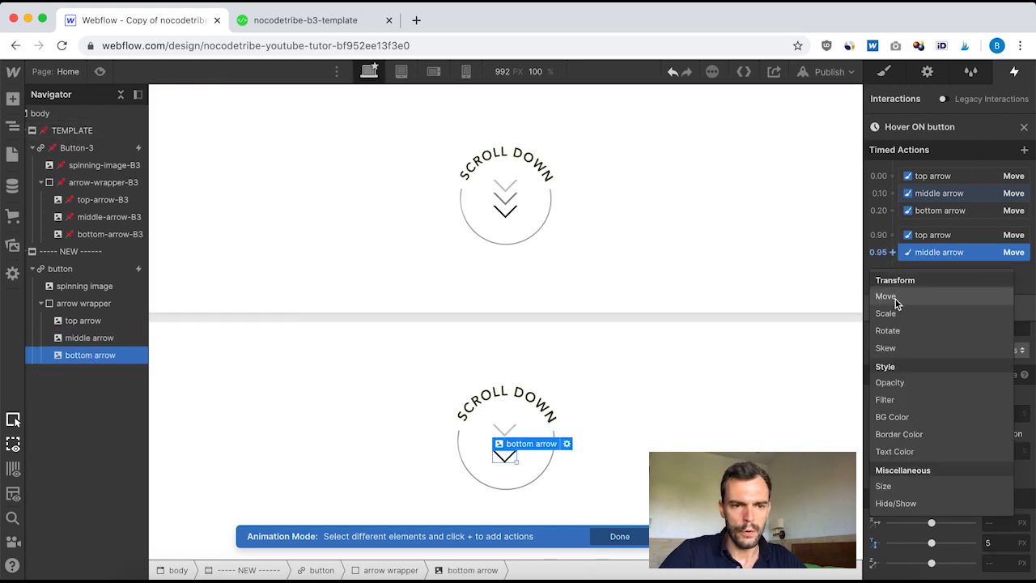
left_click(895, 298)
left_click(1011, 413)
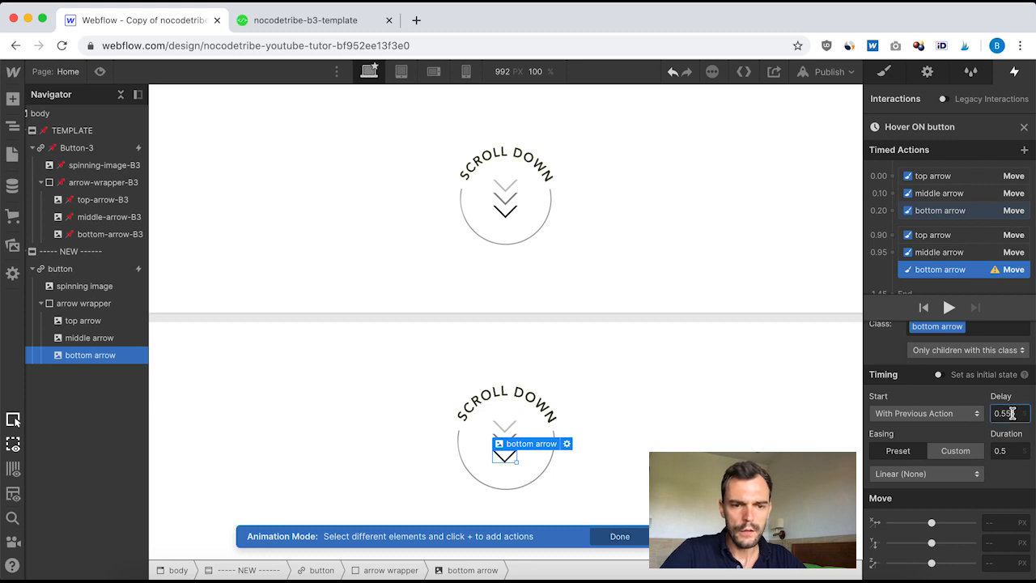
key("BackSpace")
key("BackSpace")
type("6")
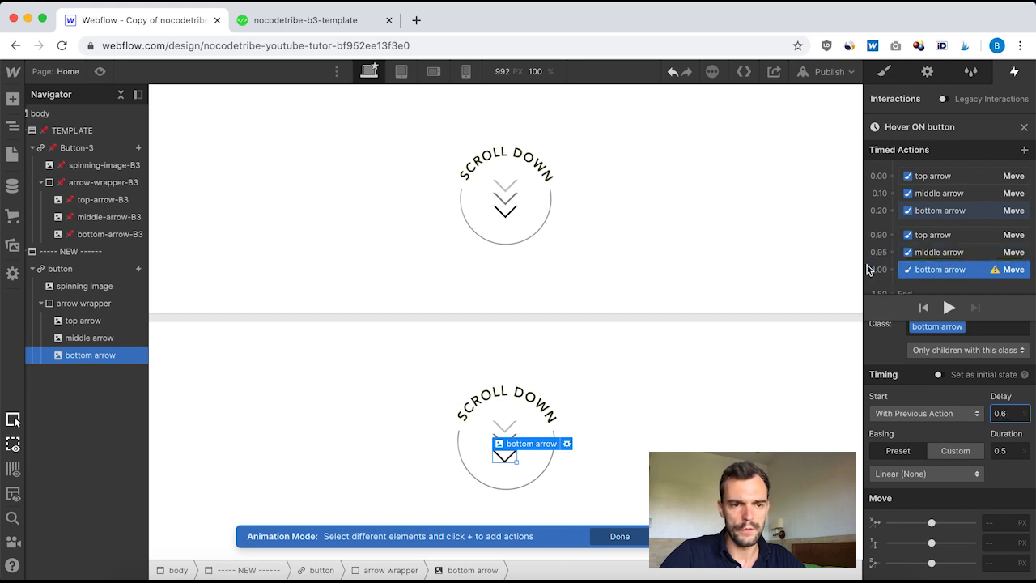
scroll(988, 255, "down", 1)
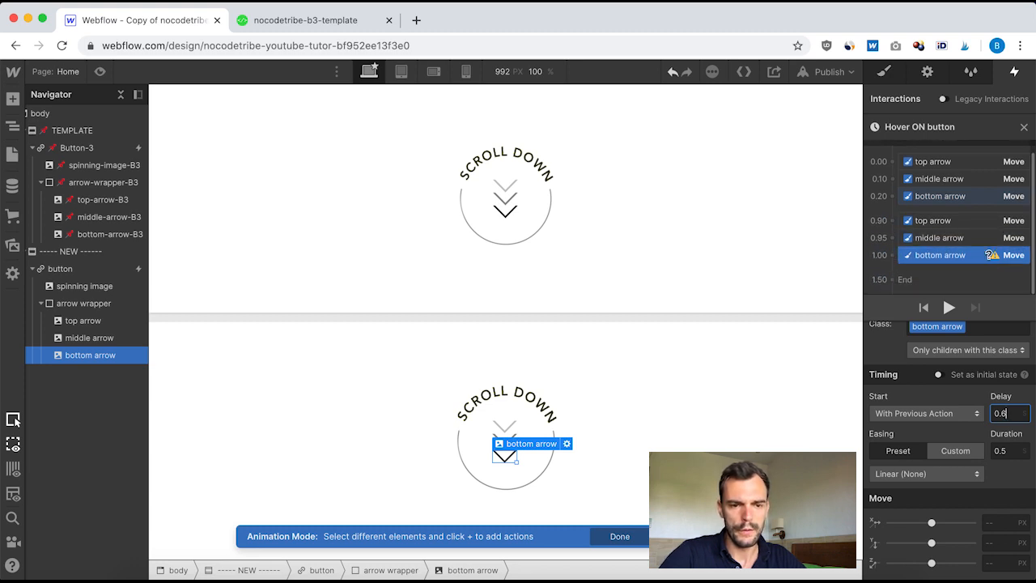
left_click(1011, 454)
type("0.2")
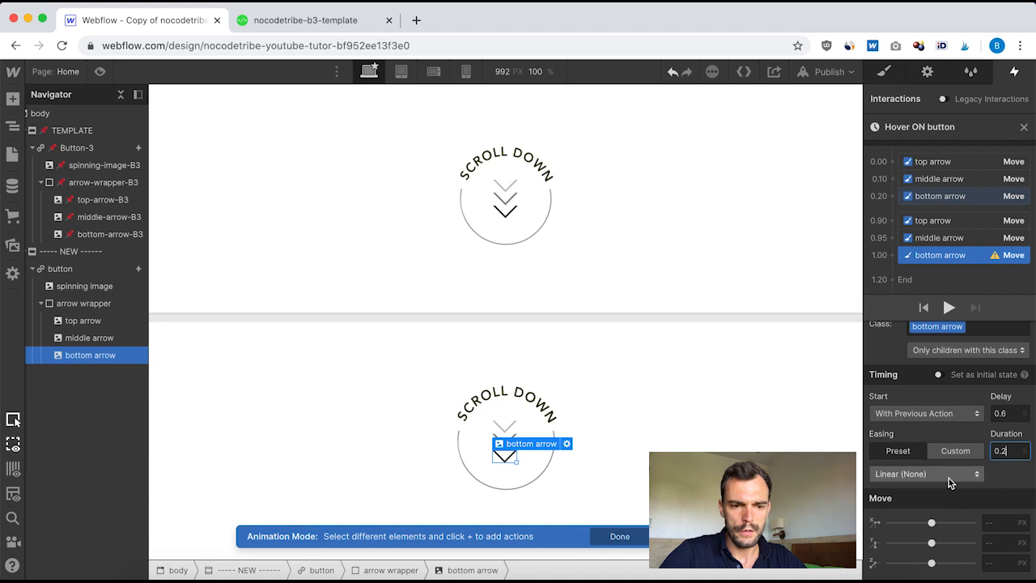
left_click(947, 476)
left_click(886, 106)
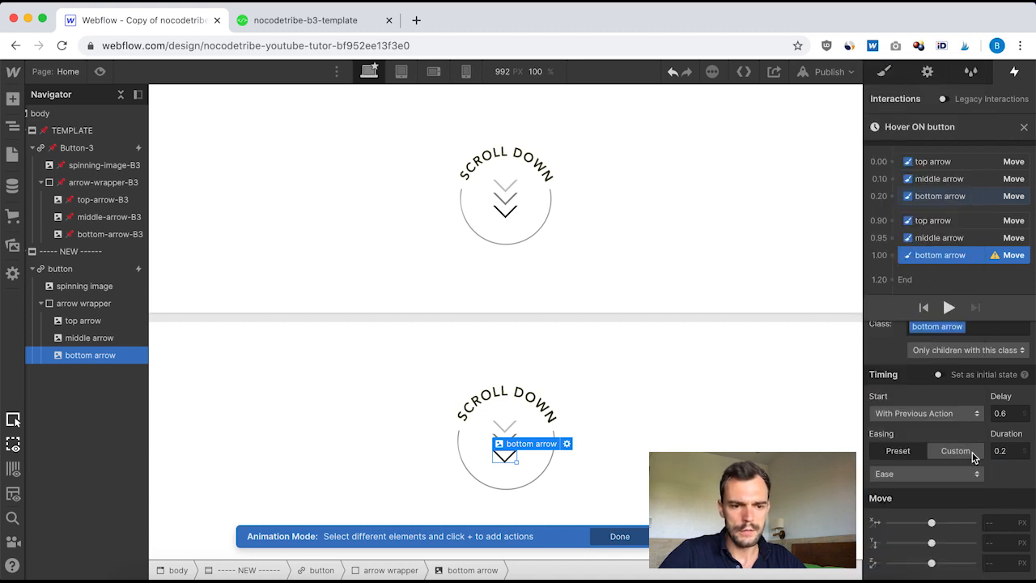
left_click(998, 545)
type("0")
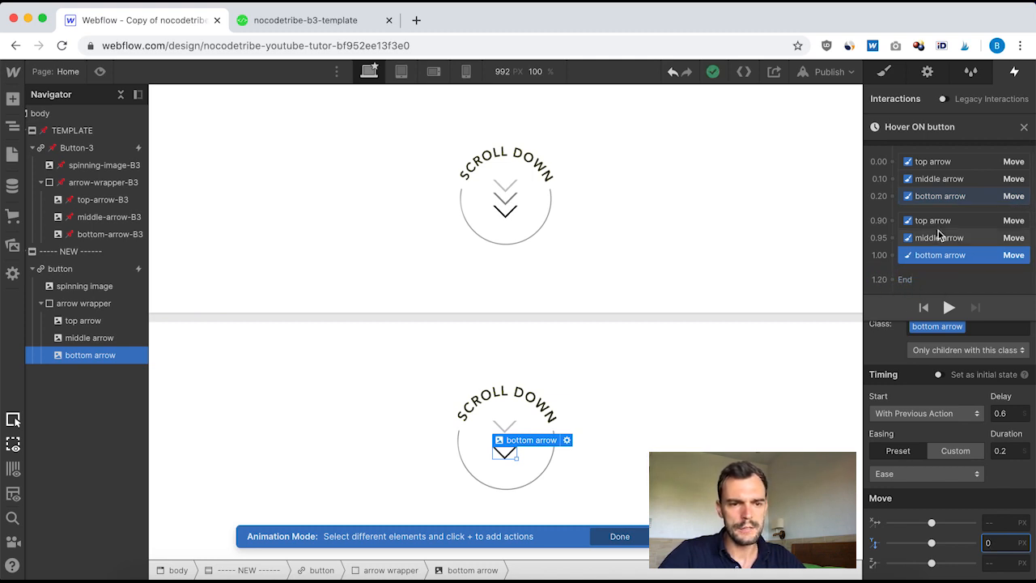
Step: Add another Move action for the bottom arrow starting after the previous action, with a 0 px Y move
left_click(932, 257)
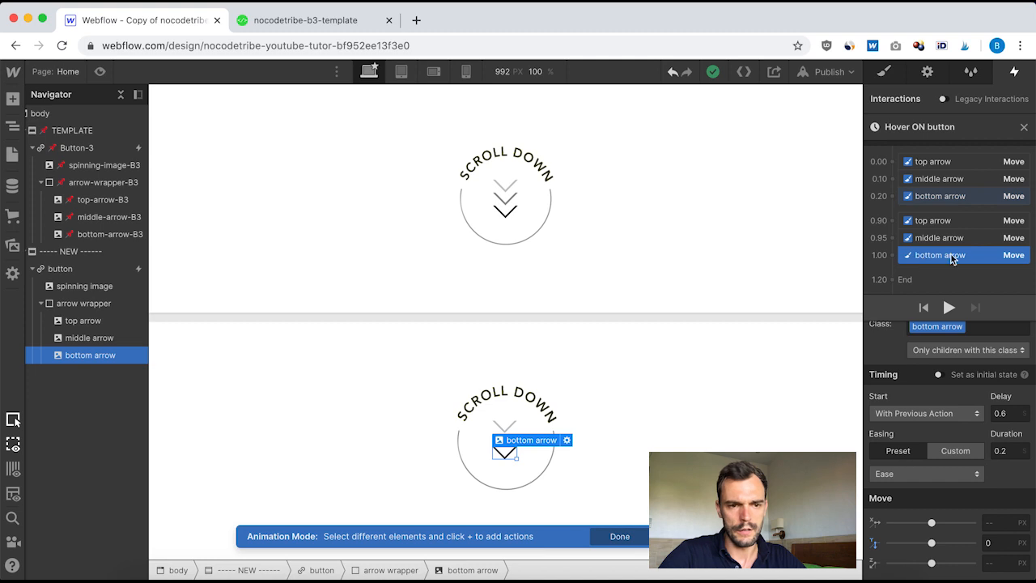
left_click(895, 270)
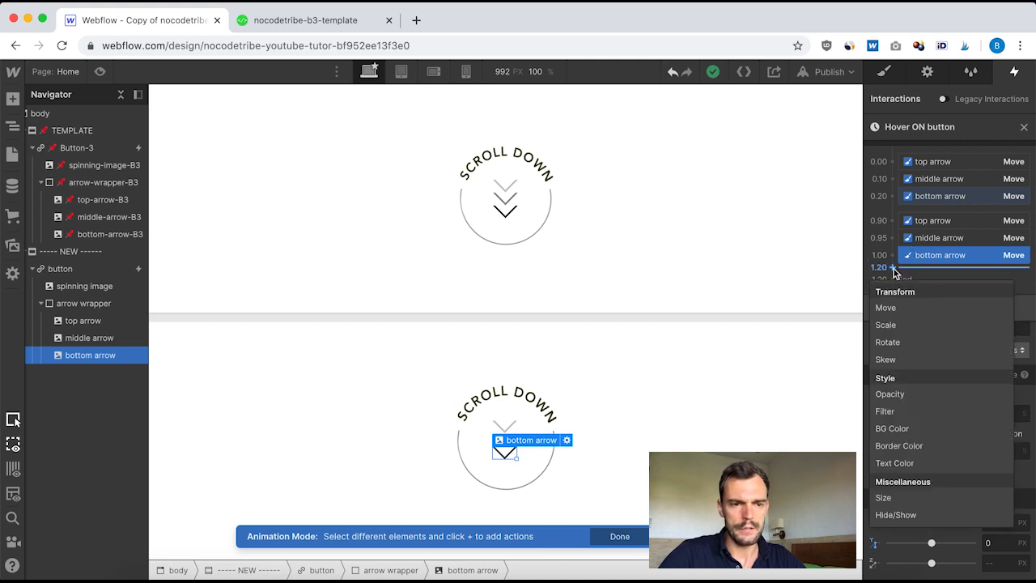
left_click(895, 311)
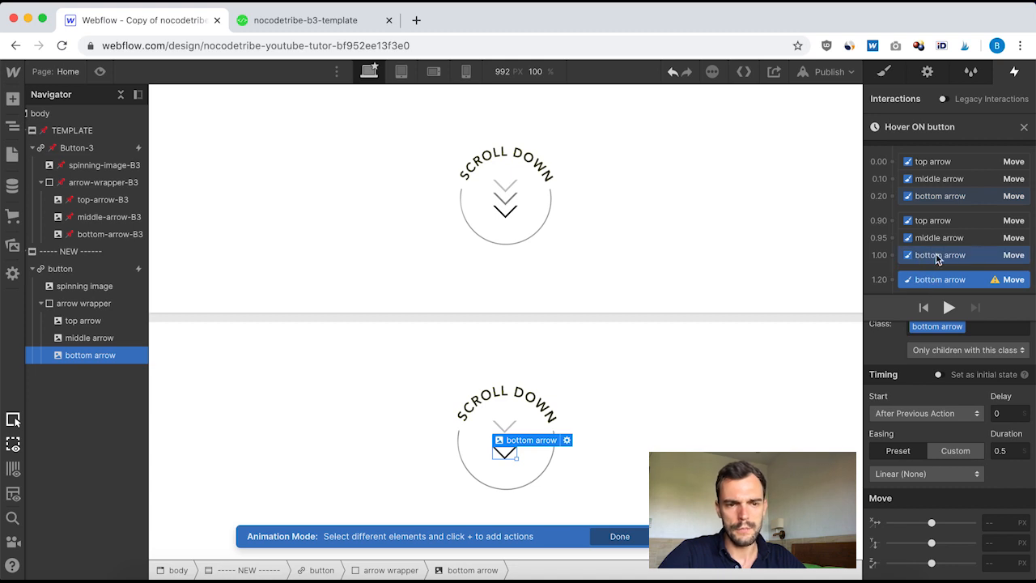
left_click(1010, 452)
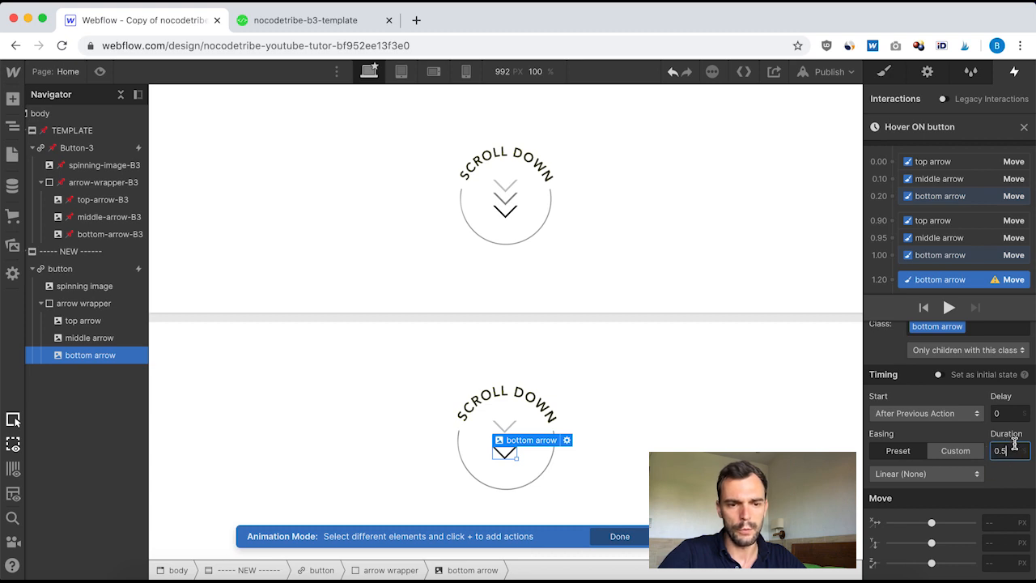
left_click(1000, 542)
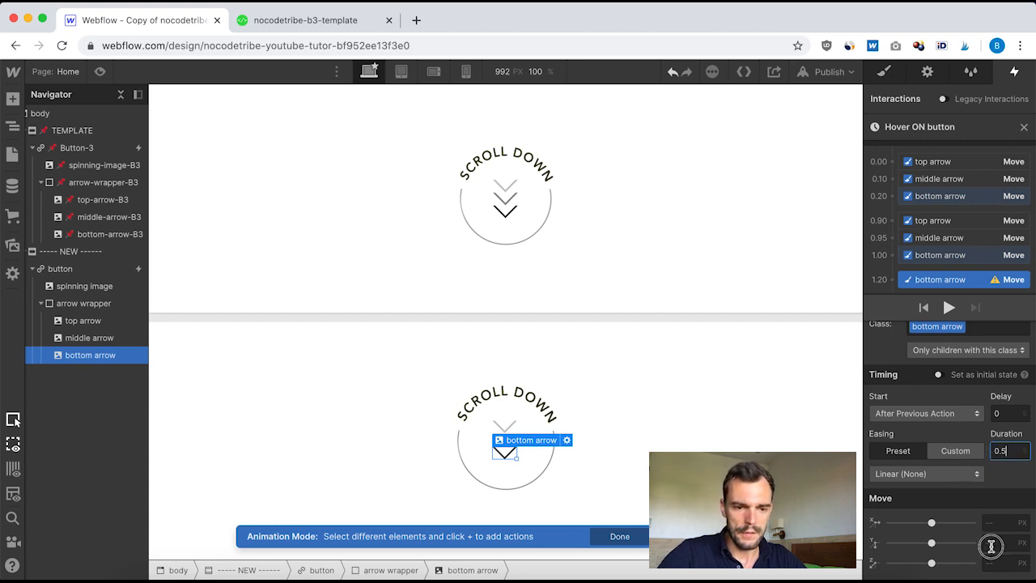
type("0")
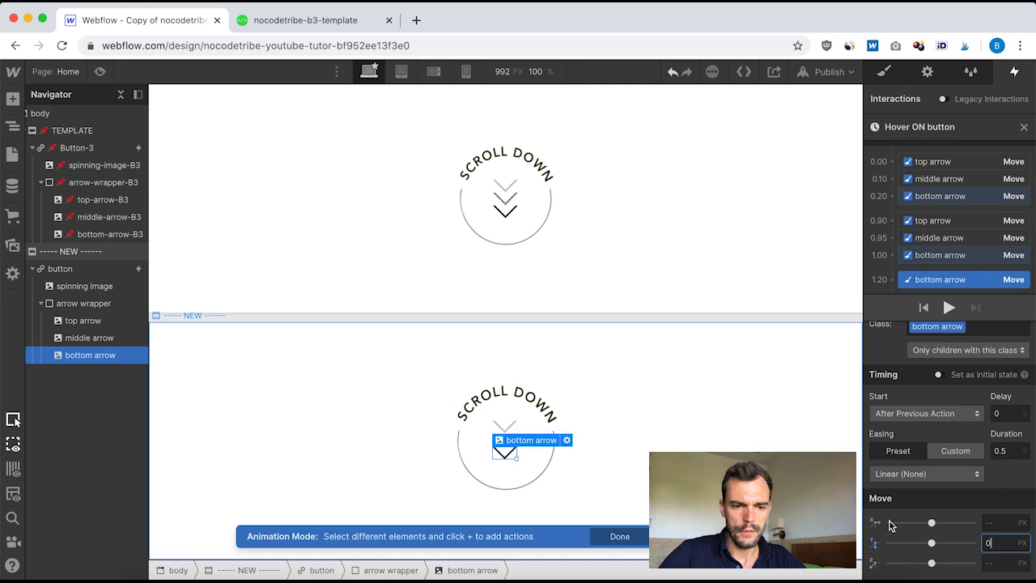
left_click_drag(944, 276, 957, 248)
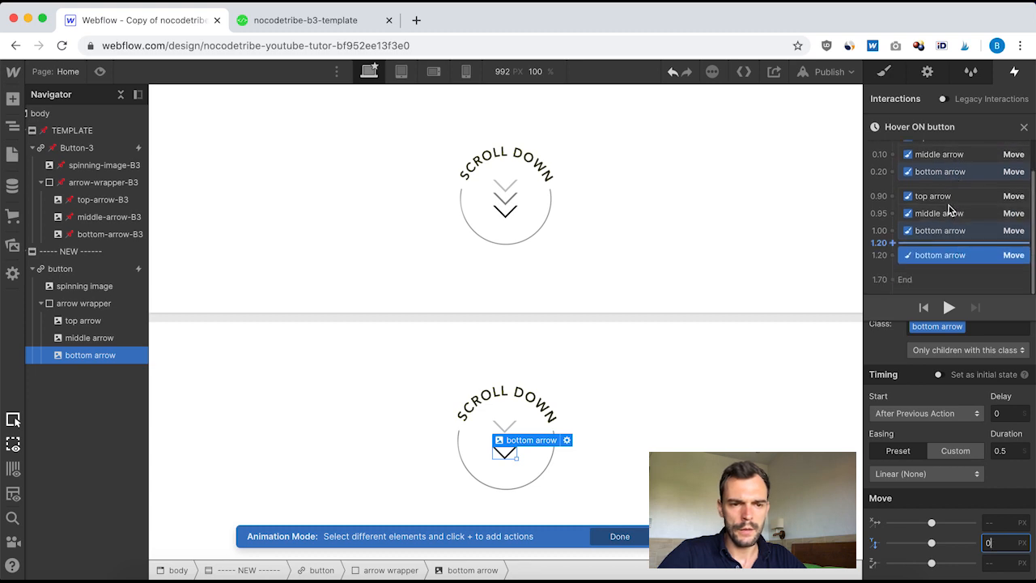
Step: Close the Hover ON button animation, enable Loop for it and preview it on the new button
scroll(963, 214, "up", 2)
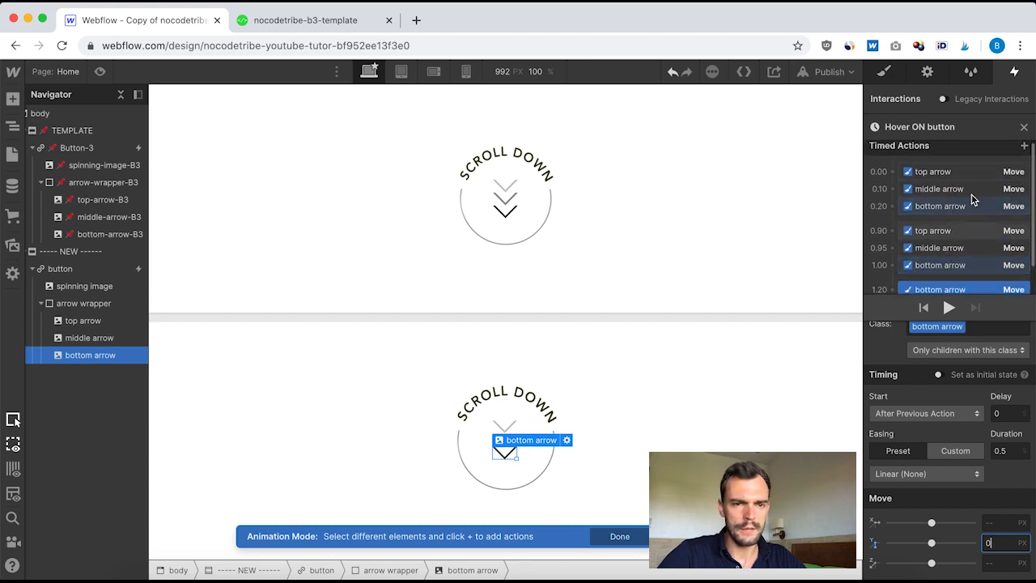
left_click(1025, 130)
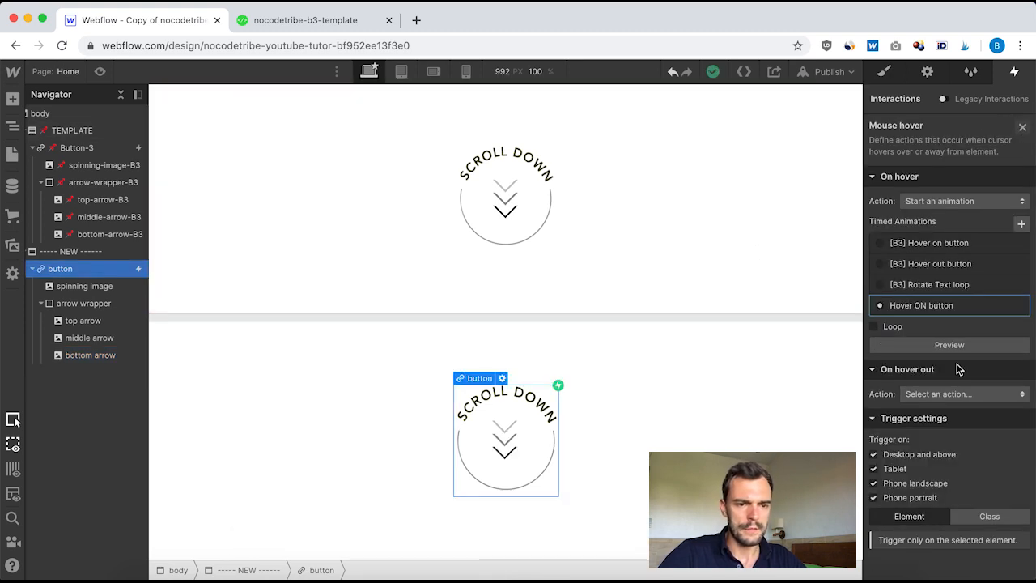
left_click(948, 345)
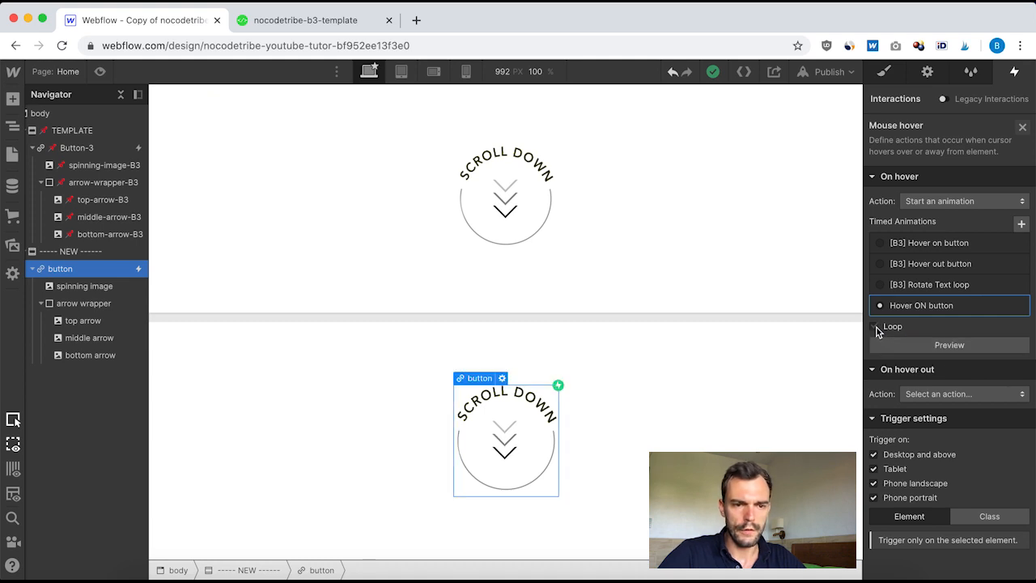
left_click(873, 327)
left_click(950, 344)
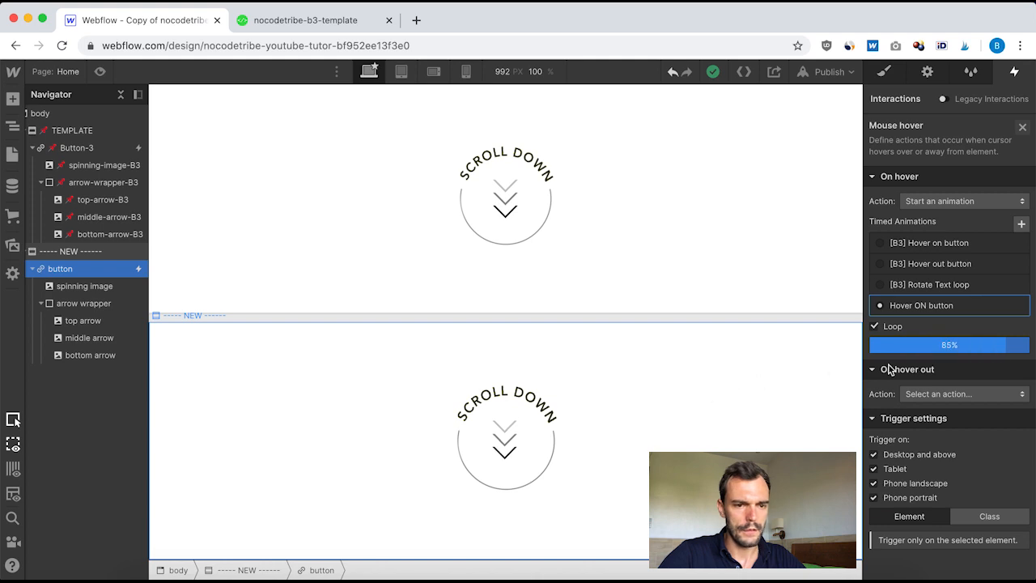
left_click(949, 346)
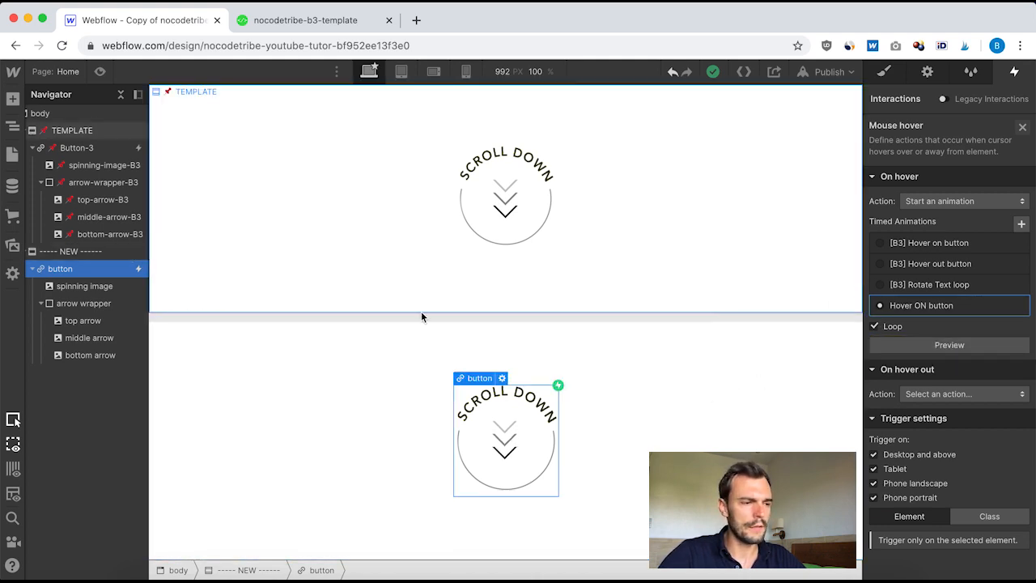
Step: Examine the template button's hover-out animation and the Move settings of its top and middle arrow actions
left_click(79, 146)
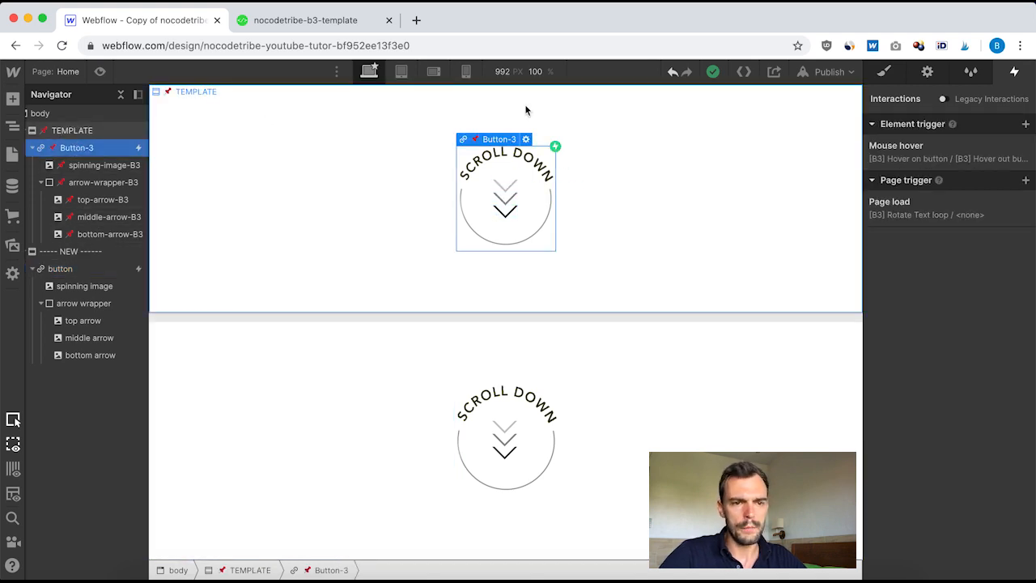
left_click(922, 149)
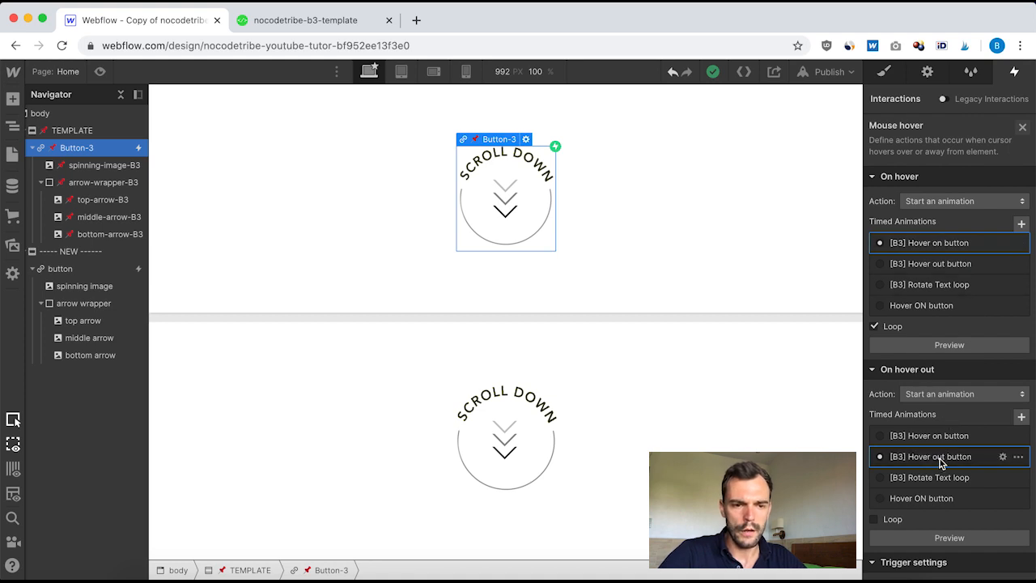
left_click(939, 458)
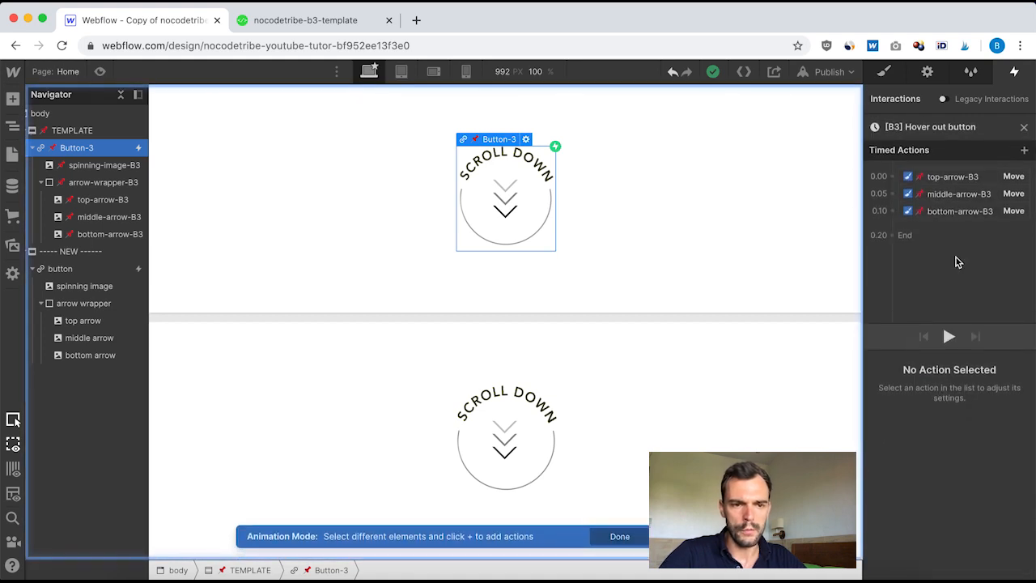
left_click(943, 178)
scroll(966, 493, "down", 1)
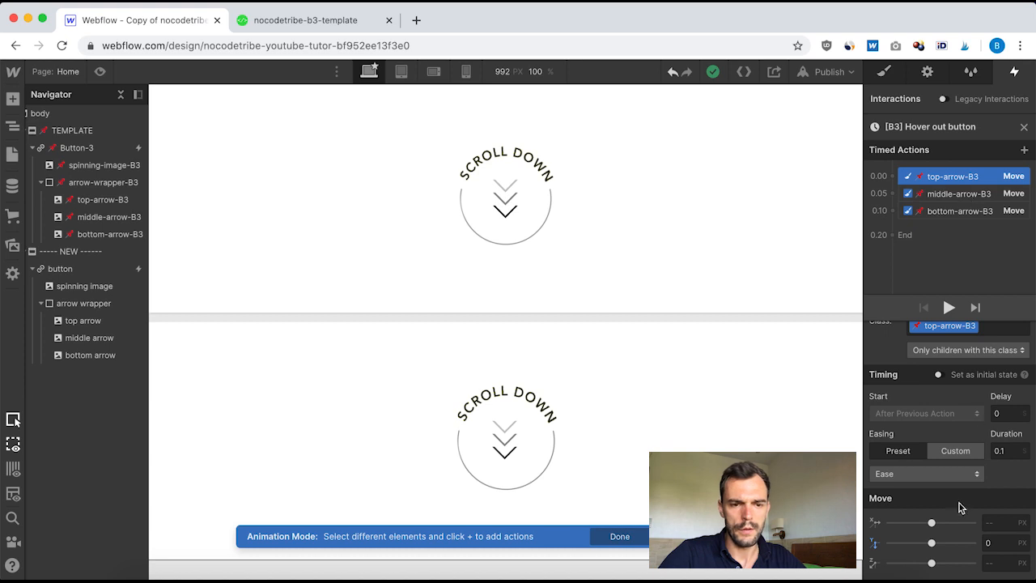
left_click(965, 197)
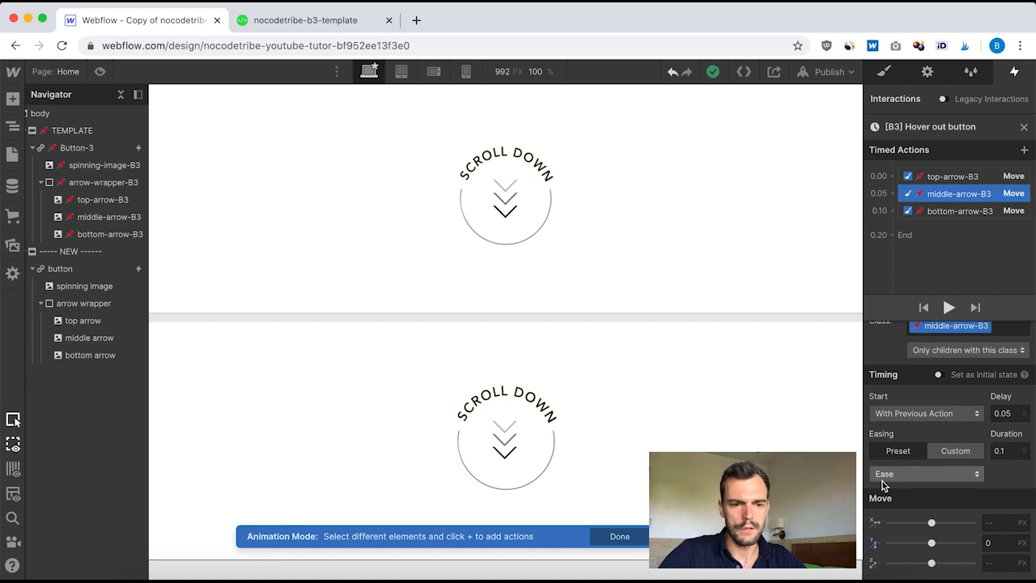
left_click(1023, 128)
Step: Set the new button's hover-out action to start a new timed animation named Hover OUT button
left_click(65, 274)
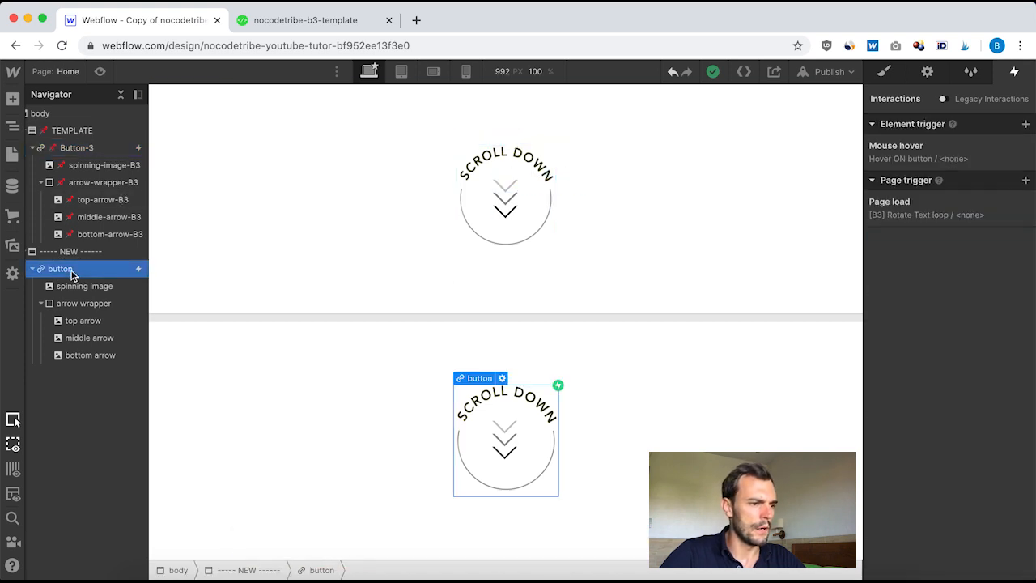
left_click(898, 147)
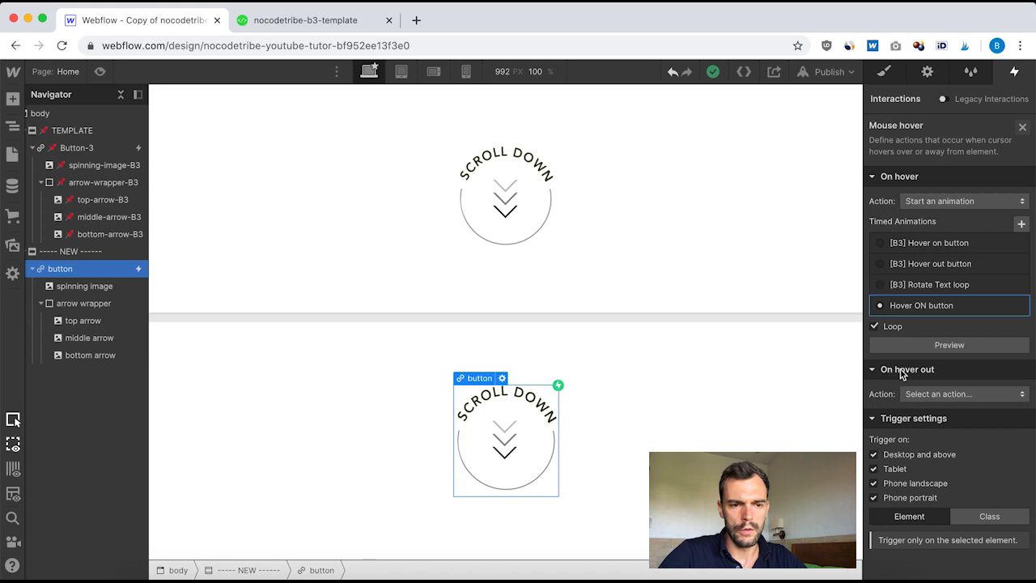
left_click(954, 396)
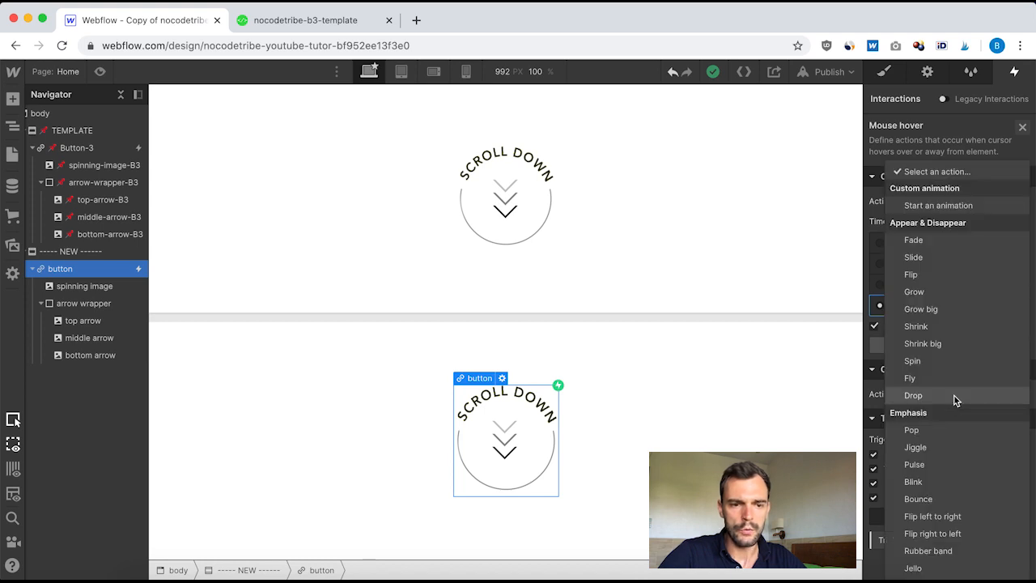
left_click(943, 207)
scroll(975, 435, "down", 2)
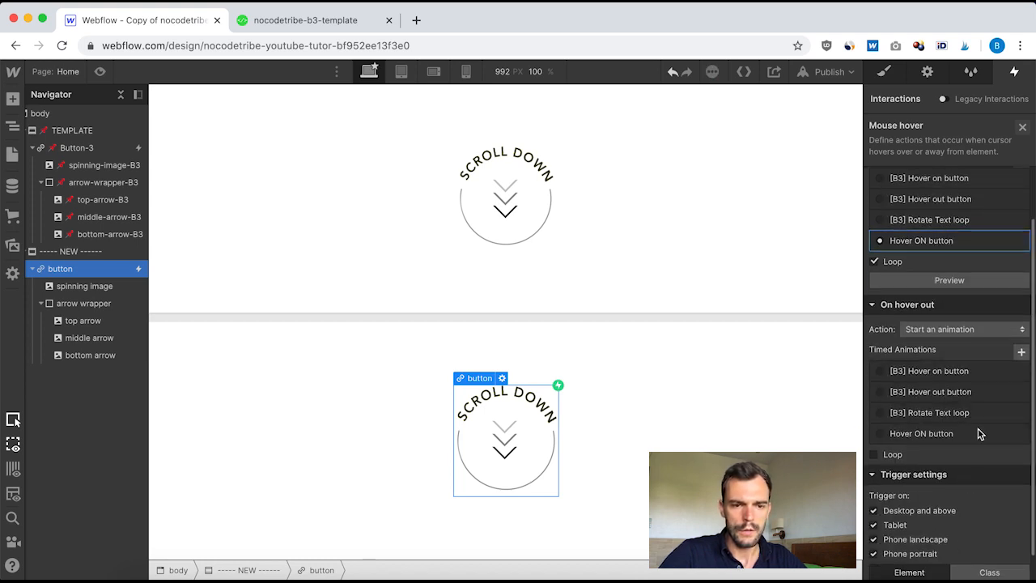
left_click(1021, 354)
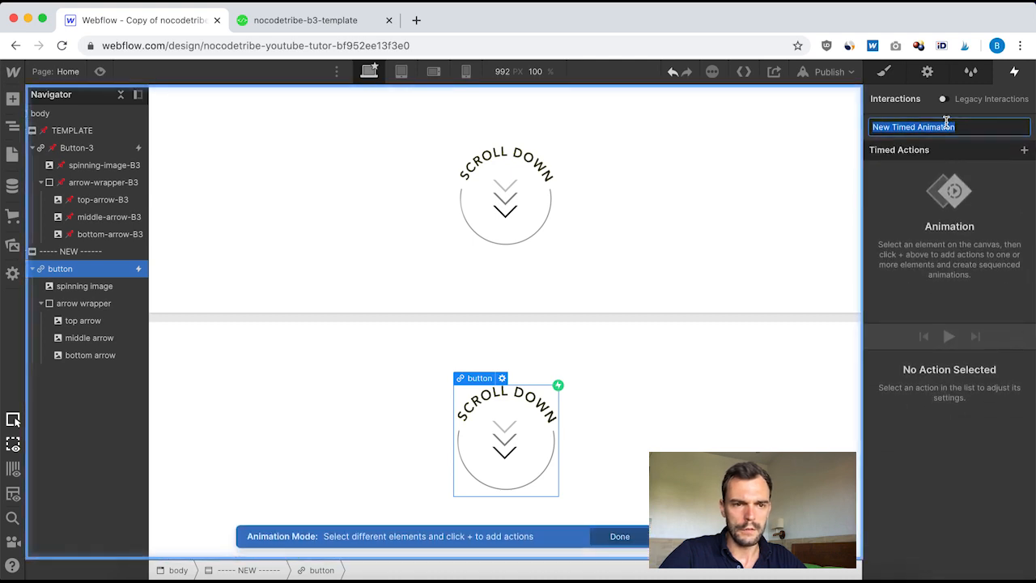
type("Hover O")
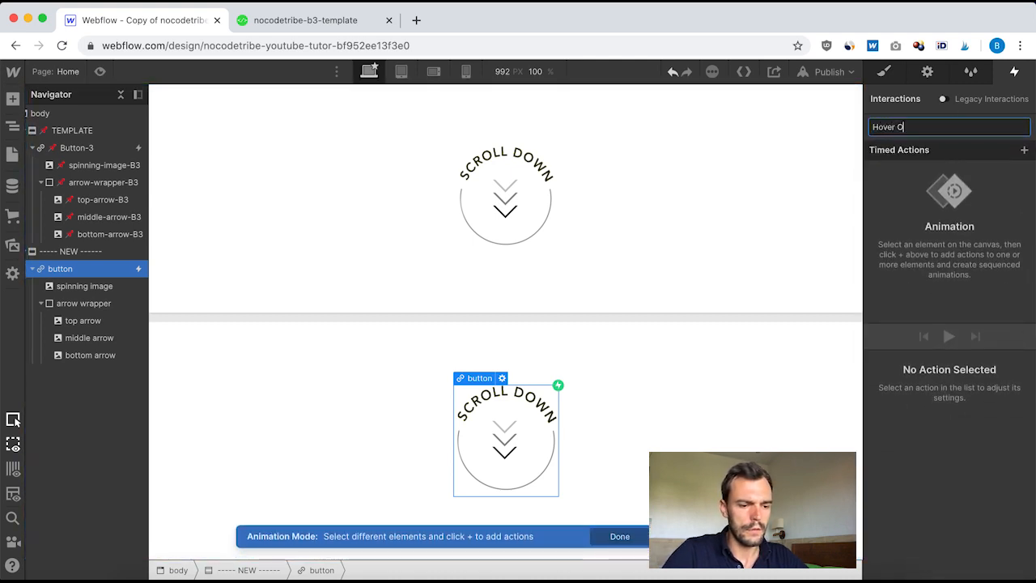
type("UT button")
key("Return")
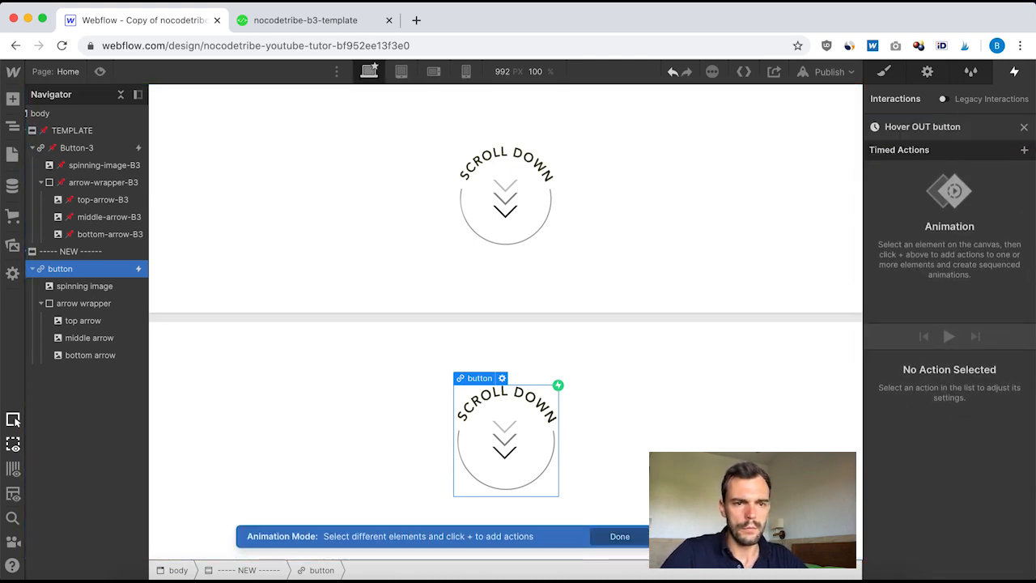
Step: Add a Move action for the top arrow with 0.1 duration, Ease easing and a 0 px Y move
left_click(86, 321)
left_click(1024, 153)
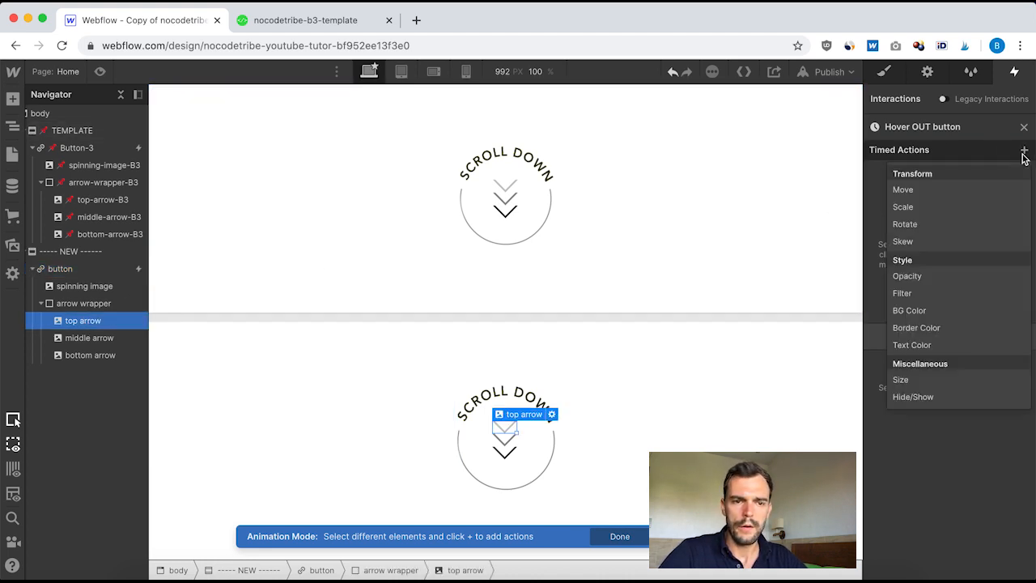
left_click(958, 190)
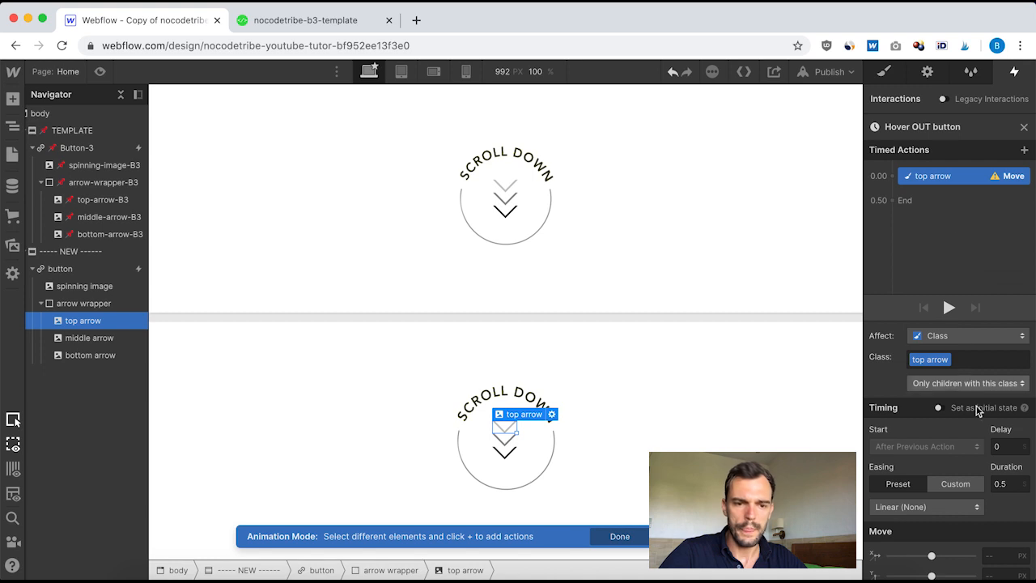
left_click(1009, 484)
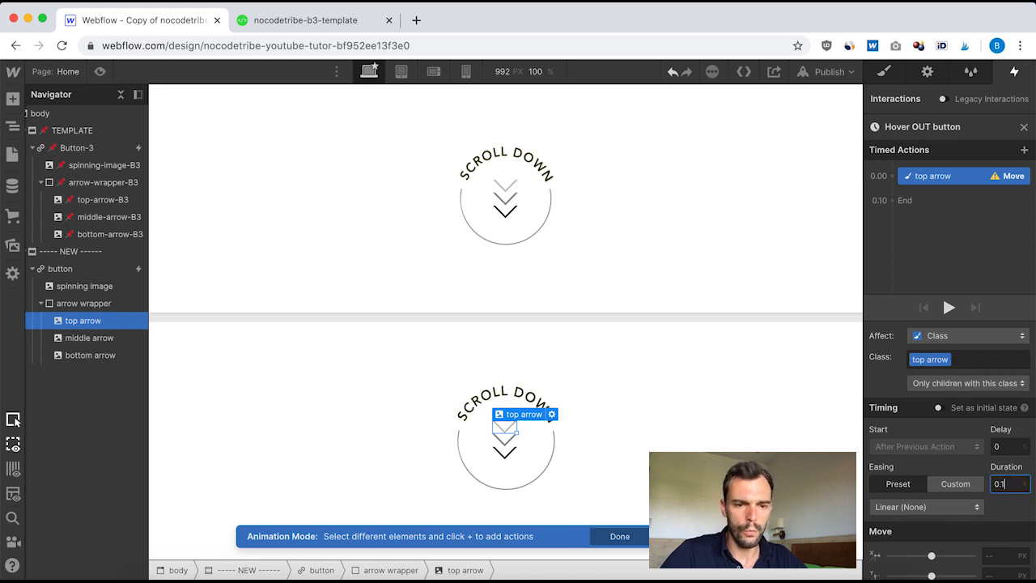
type("1")
left_click(953, 503)
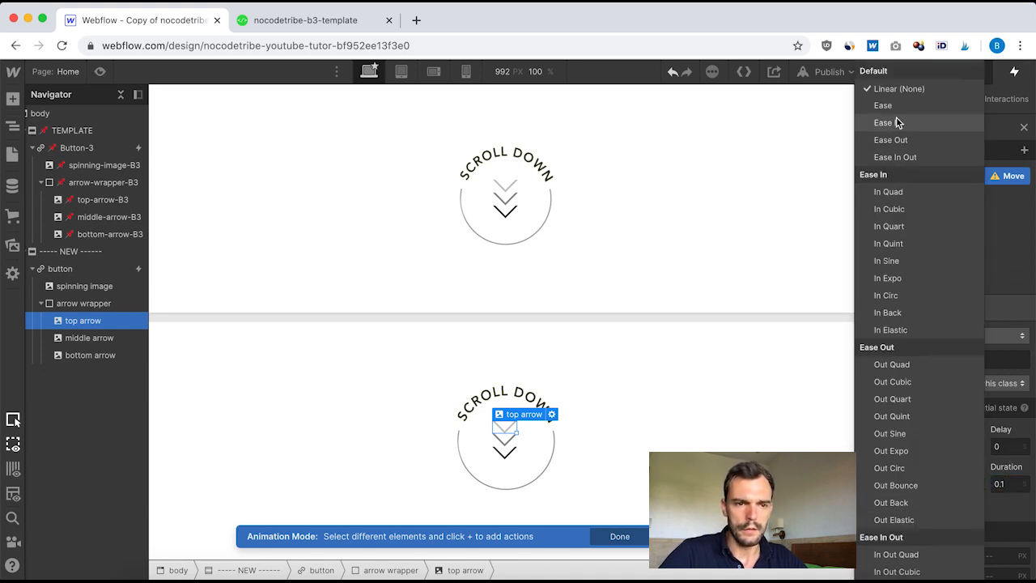
left_click(899, 106)
scroll(979, 445, "down", 1)
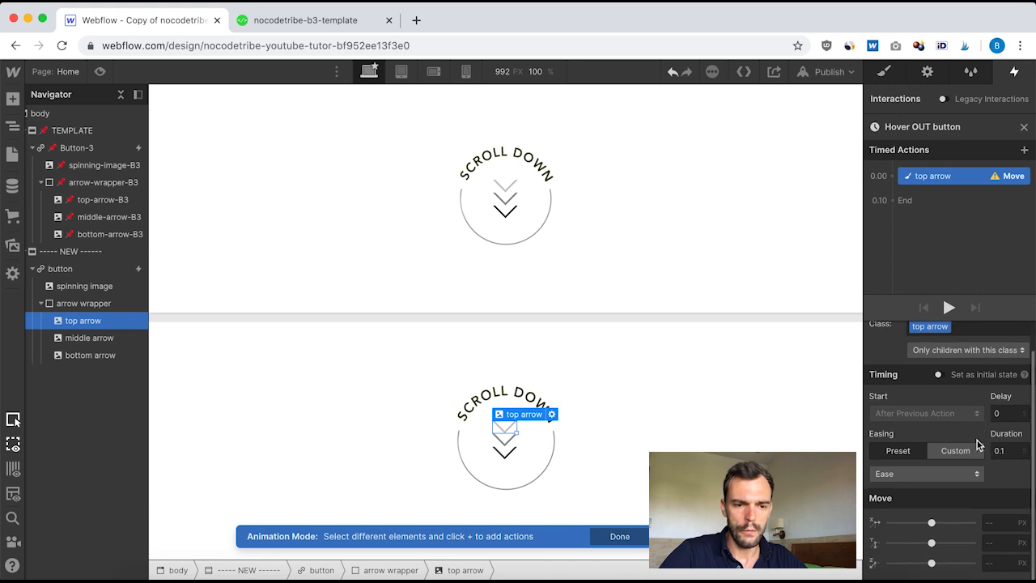
left_click(997, 542)
type("0")
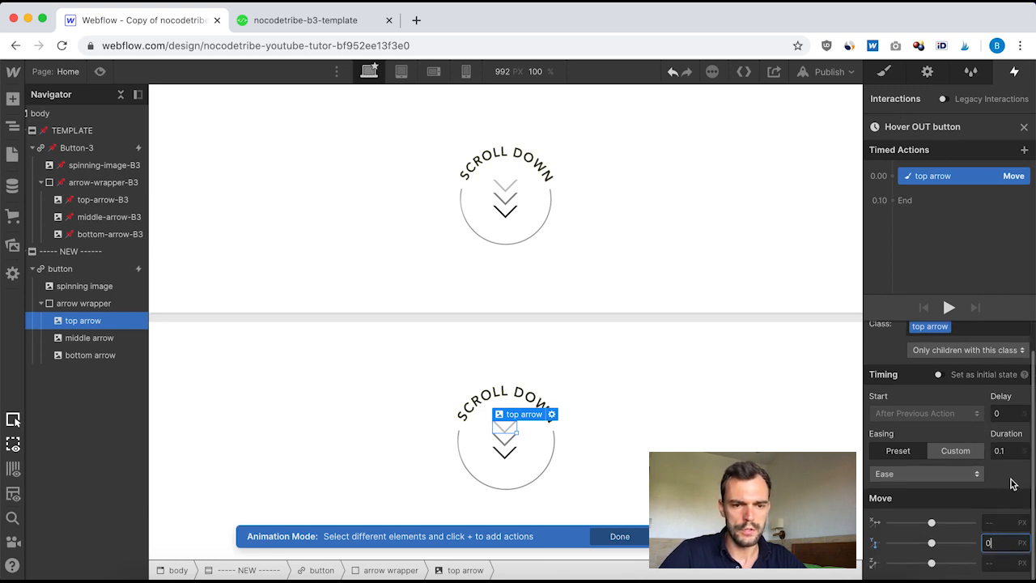
scroll(992, 448, "up", 1)
scroll(992, 448, "down", 1)
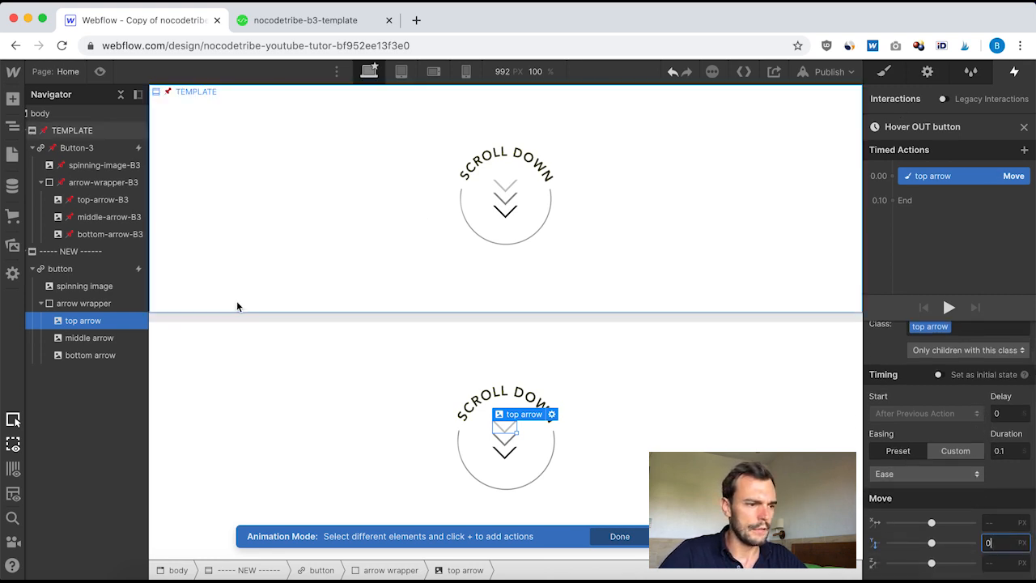
Step: Add a Move action for the middle arrow with the previous action, with 0.05 delay, 0.1 duration, Ease easing and 0 px Y
left_click(106, 337)
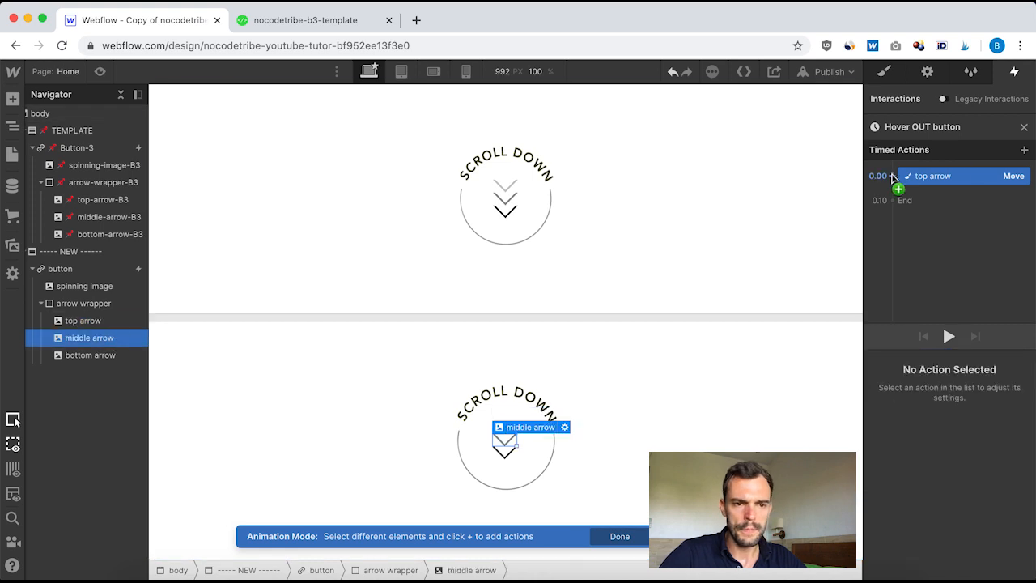
left_click(893, 176)
left_click(893, 218)
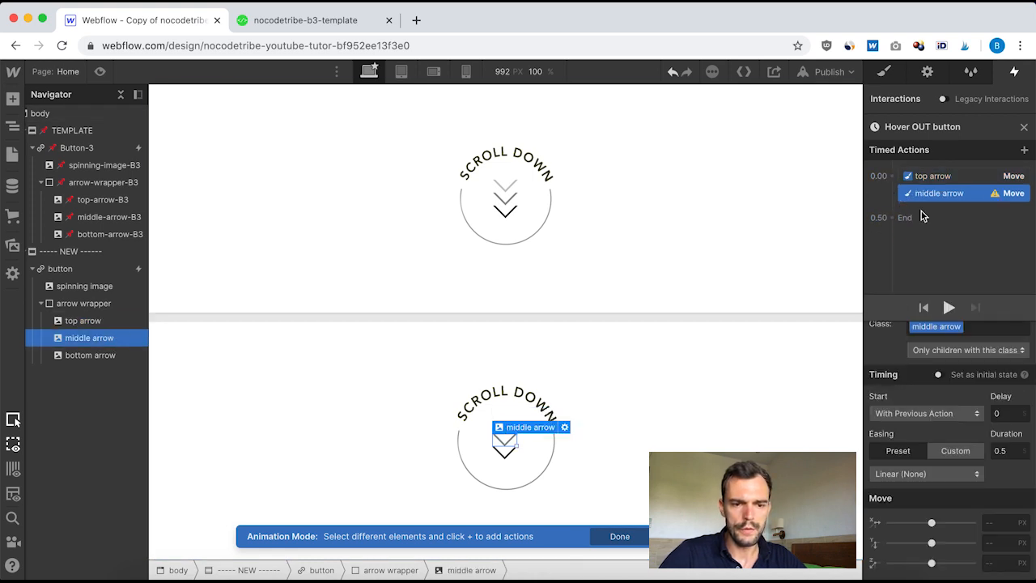
left_click(1003, 413)
type(".05")
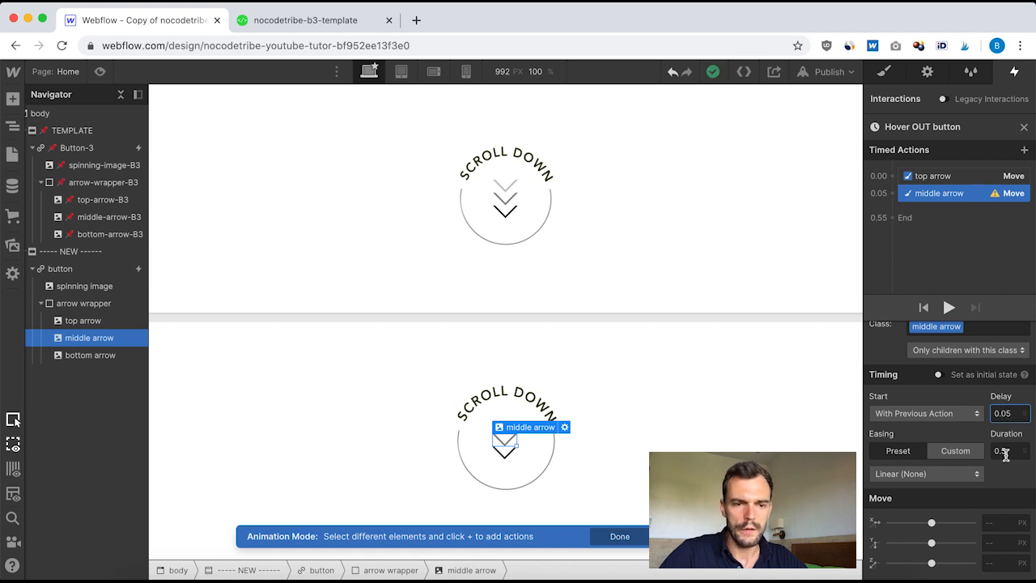
left_click(1005, 453)
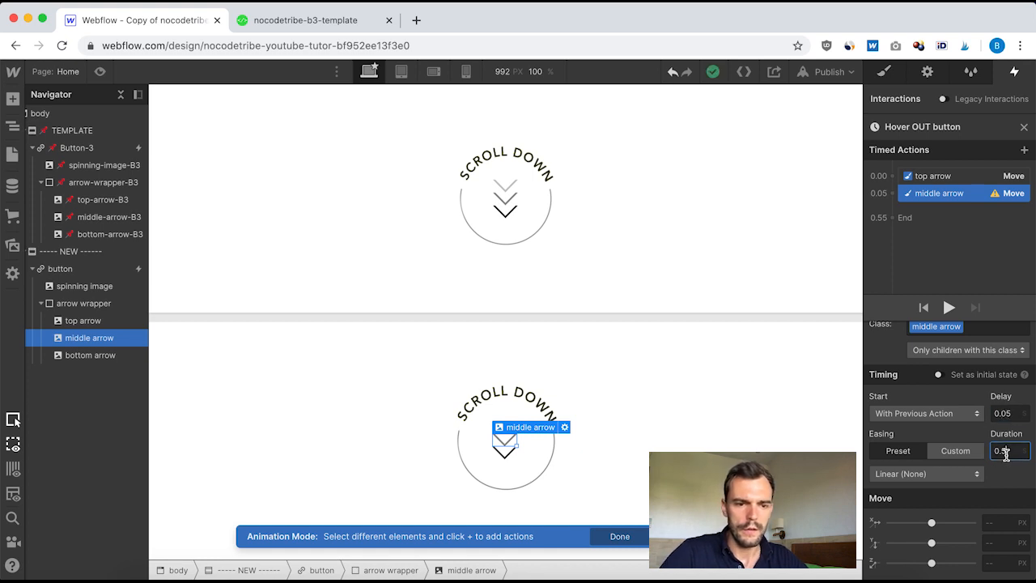
left_click(952, 470)
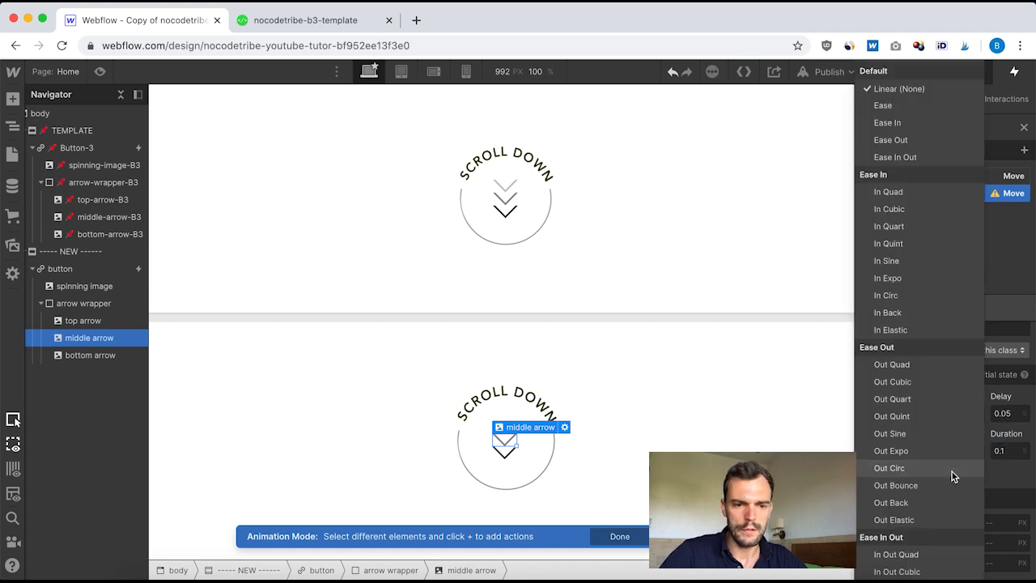
left_click(894, 107)
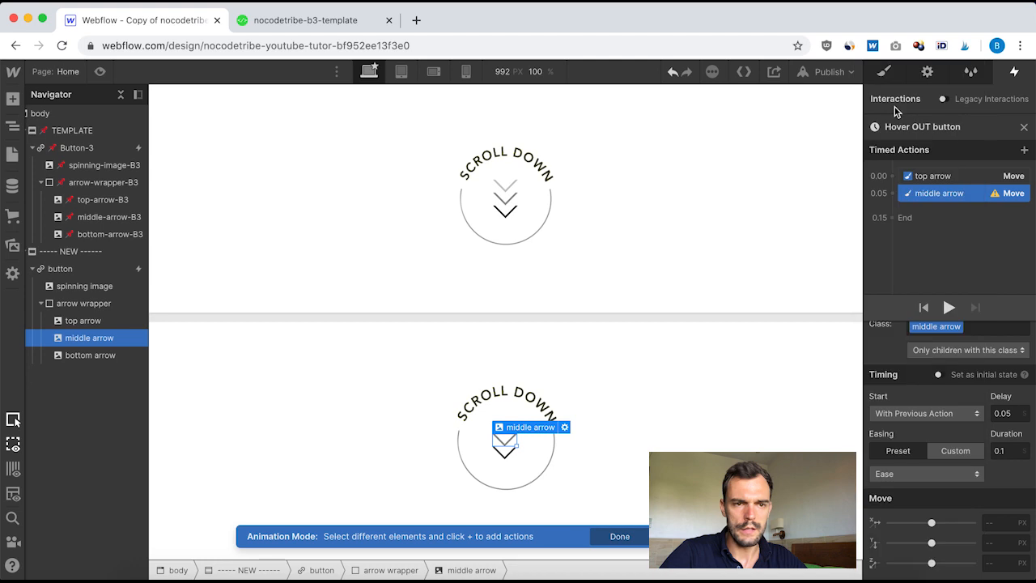
left_click(989, 542)
type("0")
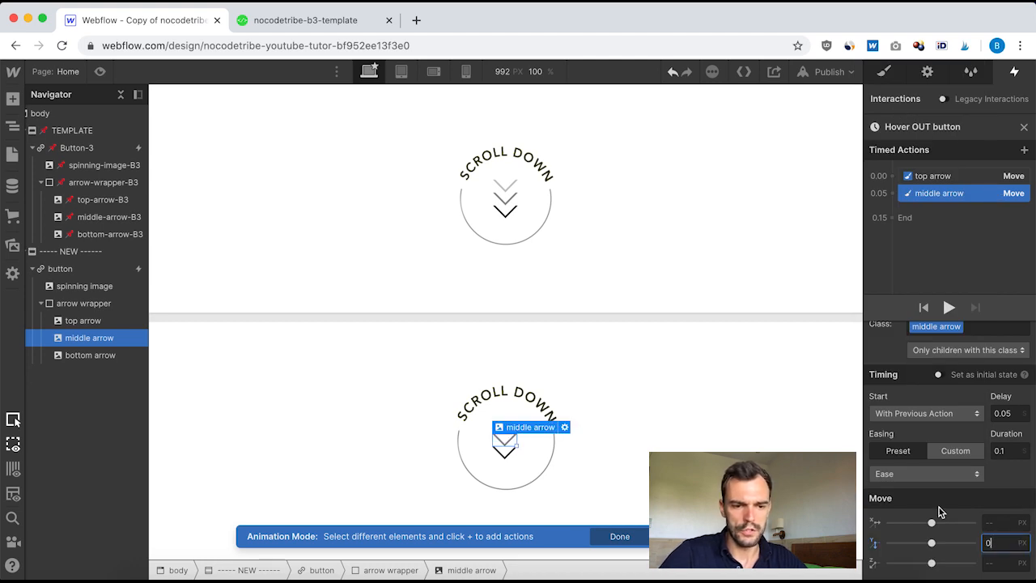
Step: Add a Move action for the bottom arrow with the previous action, with 0.1 delay, 0.1 duration, Ease easing and 0 px Y
left_click(98, 354)
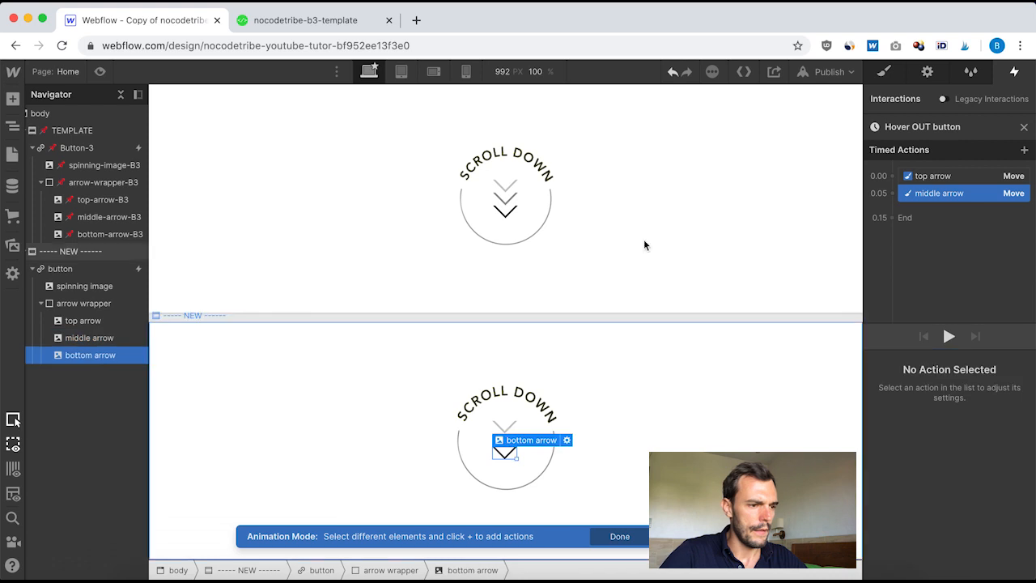
left_click(893, 192)
left_click(887, 238)
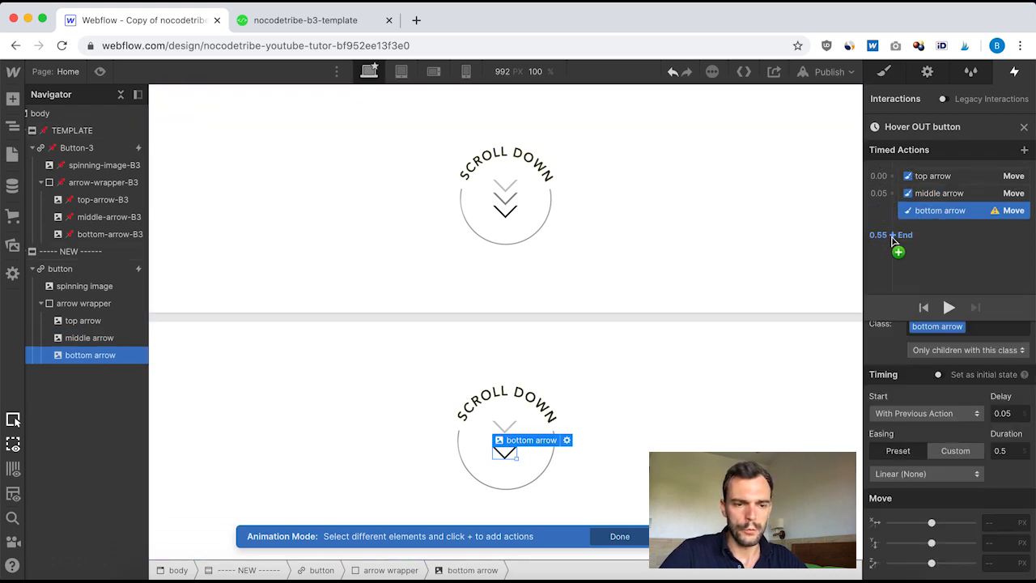
left_click(1008, 413)
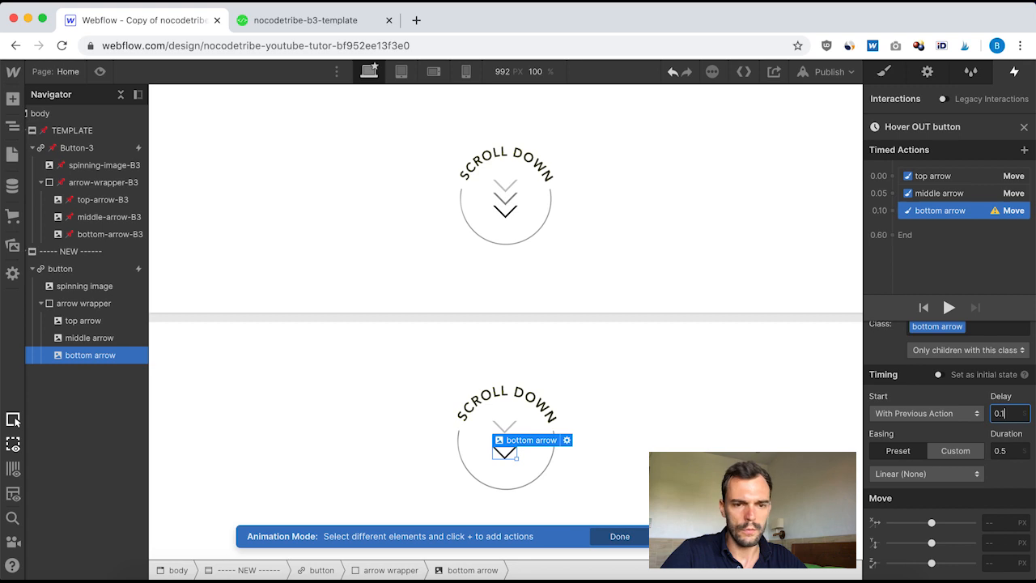
type("0.1")
left_click(1005, 452)
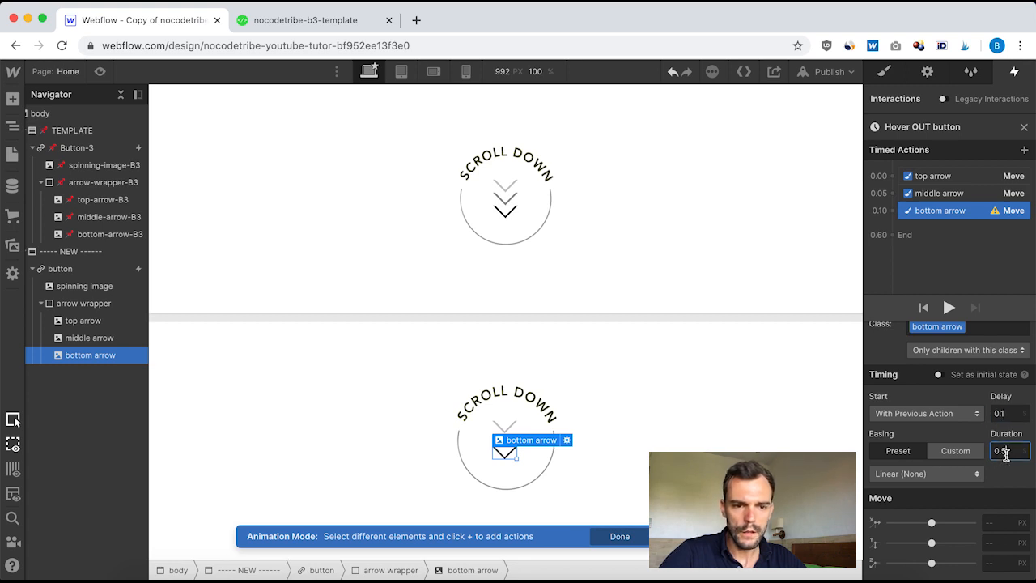
type("0.1")
left_click(935, 477)
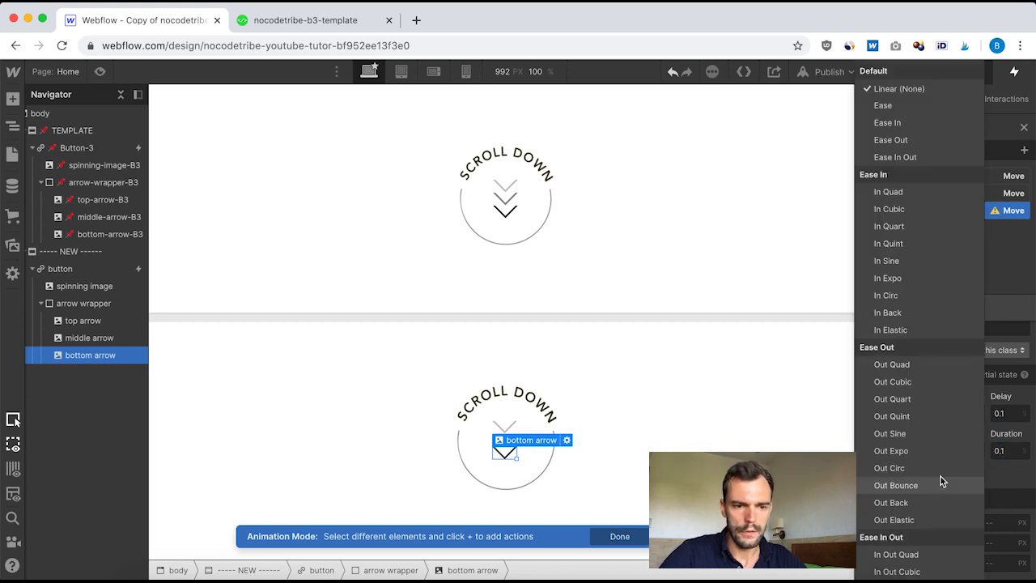
left_click(905, 107)
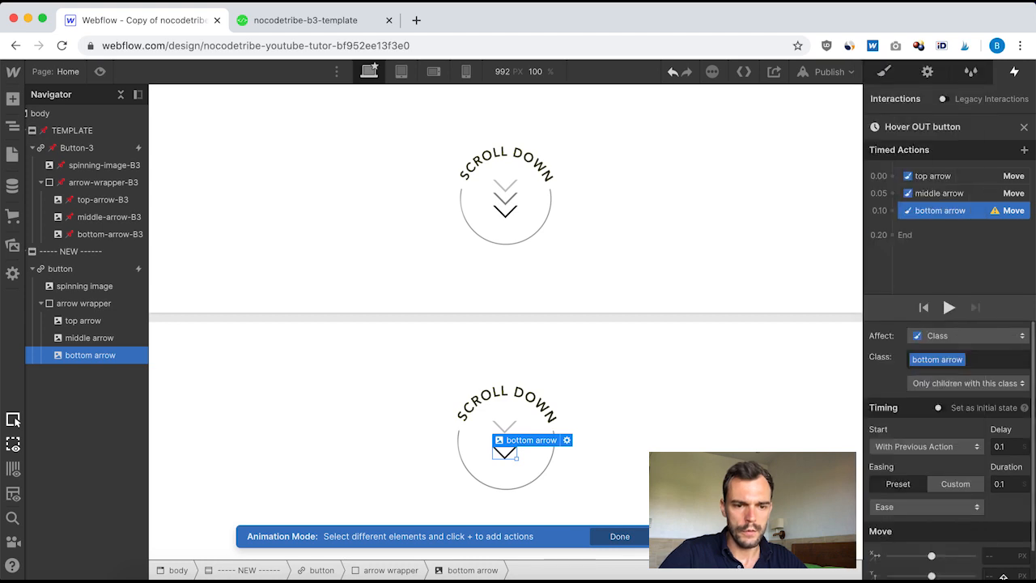
scroll(1004, 566, "down", 1)
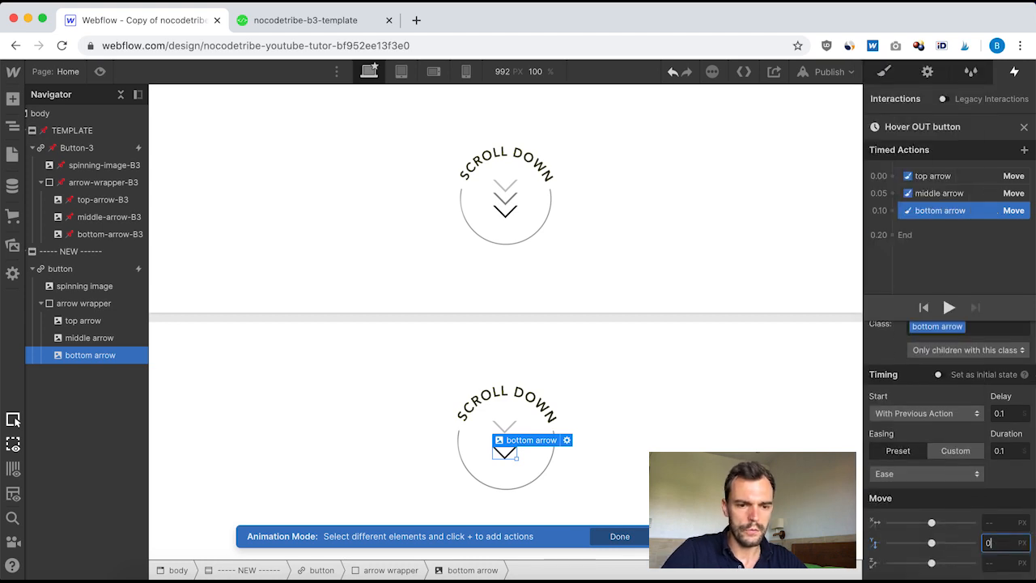
type("0")
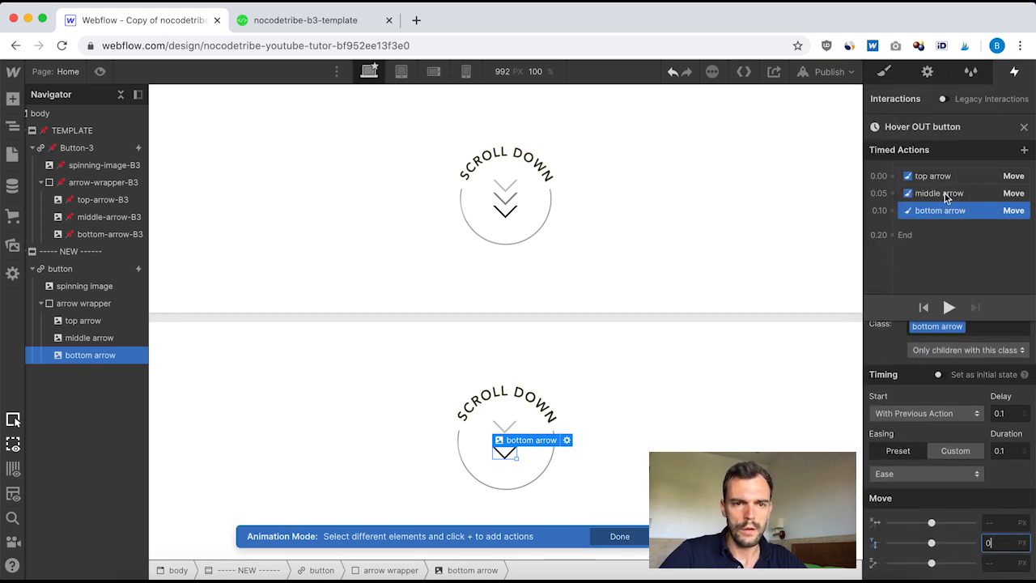
Step: Close the hover-out timeline and preview the new button's hover animations
left_click(1024, 128)
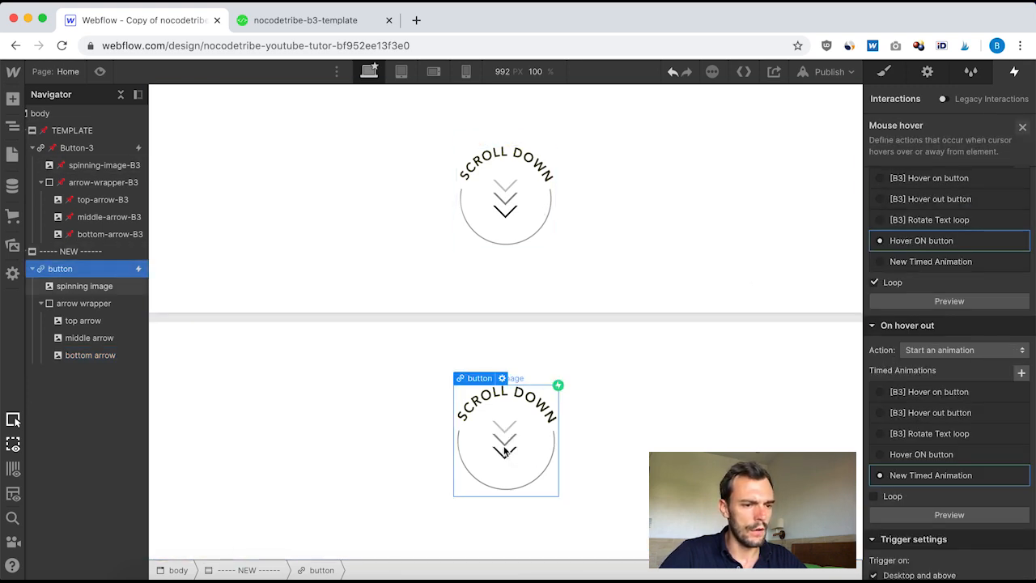
left_click(99, 73)
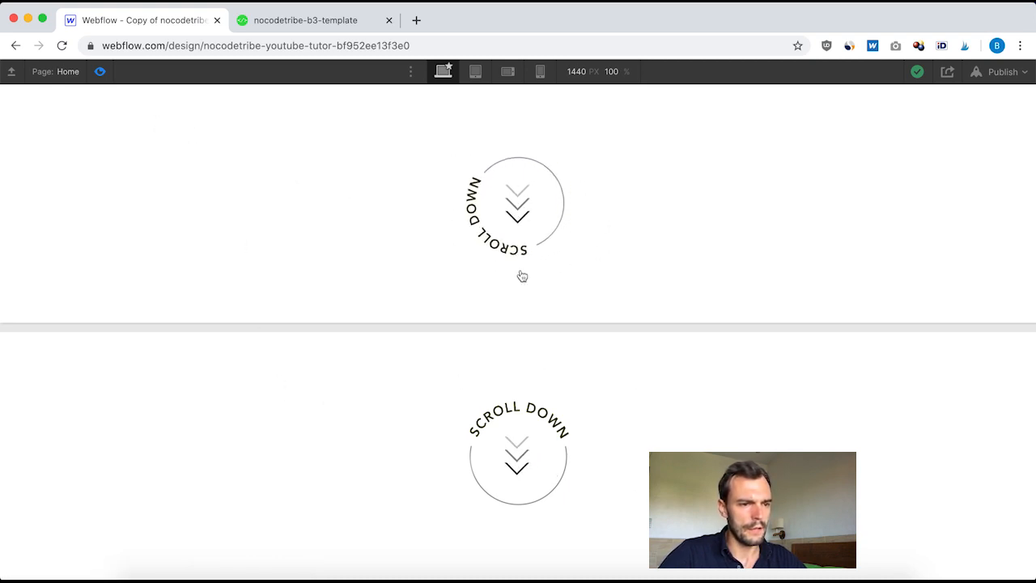
left_click(100, 72)
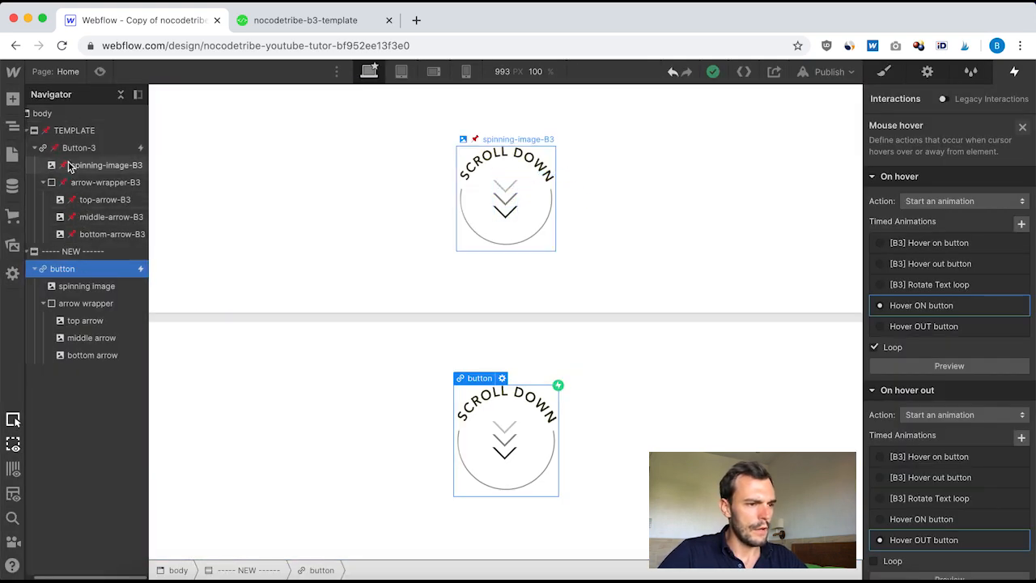
left_click(1025, 127)
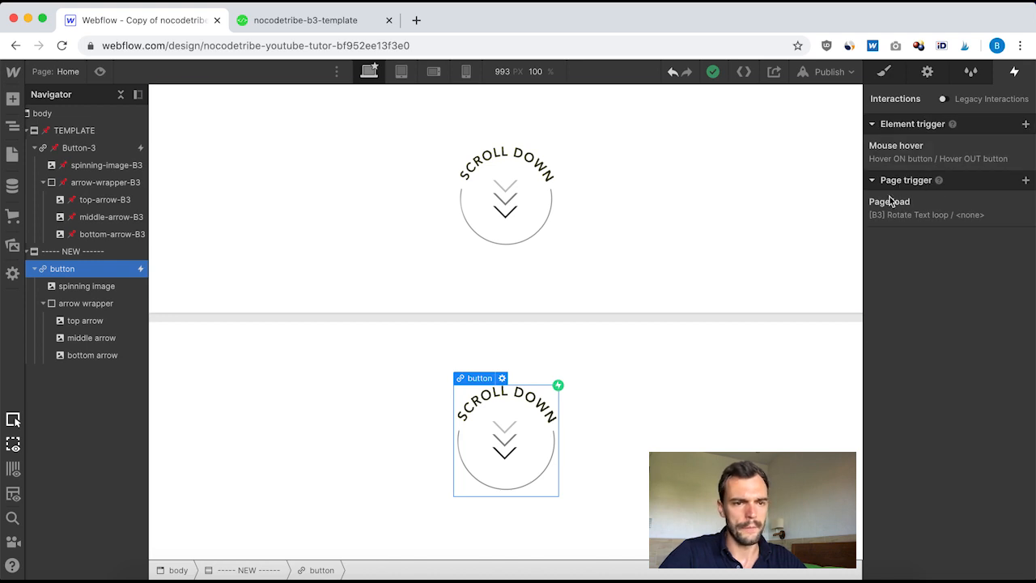
Step: Examine the template button's page-load Rotate Text loop animation, its two rotate actions and its preview
left_click(91, 144)
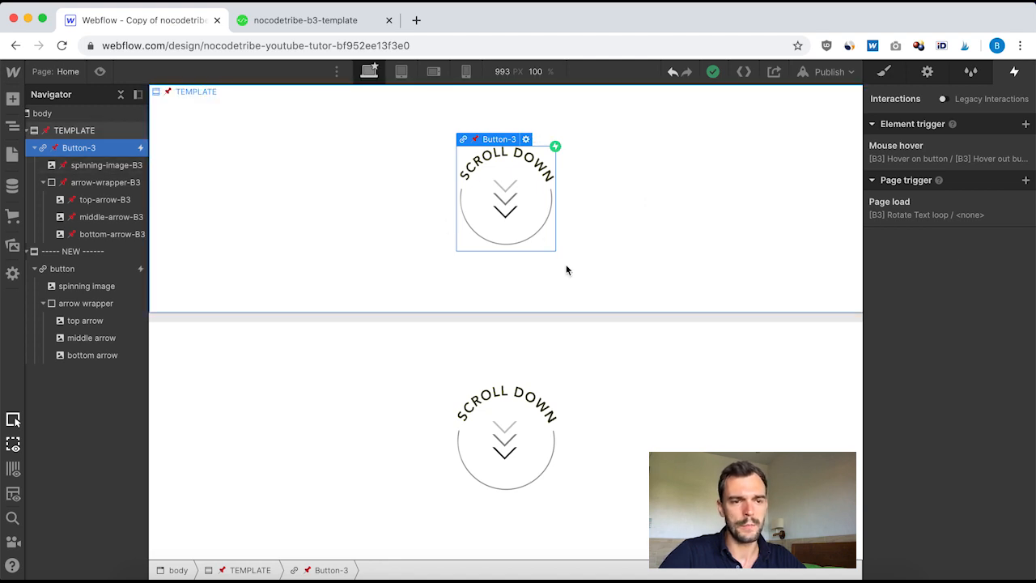
left_click(908, 217)
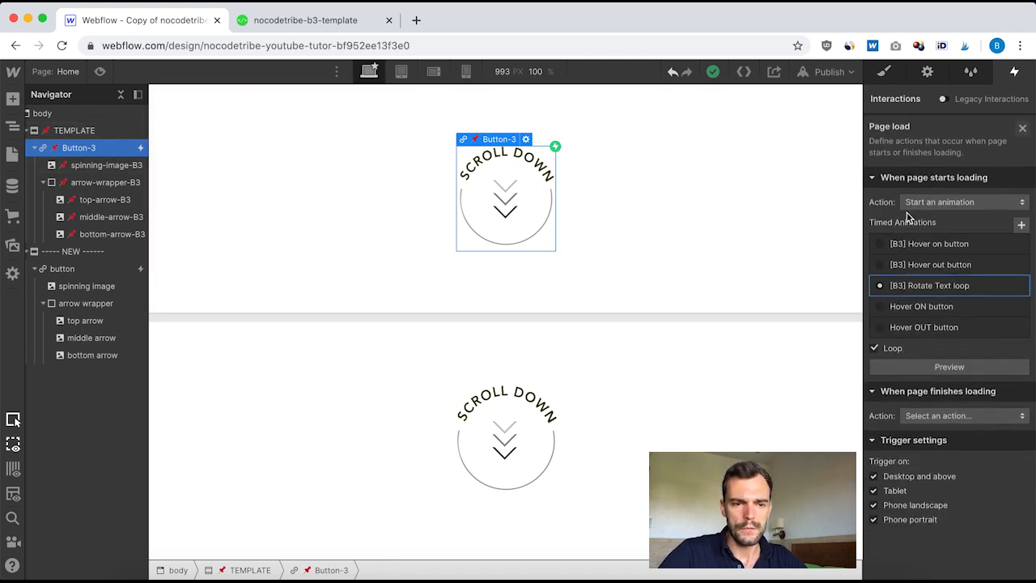
left_click(921, 286)
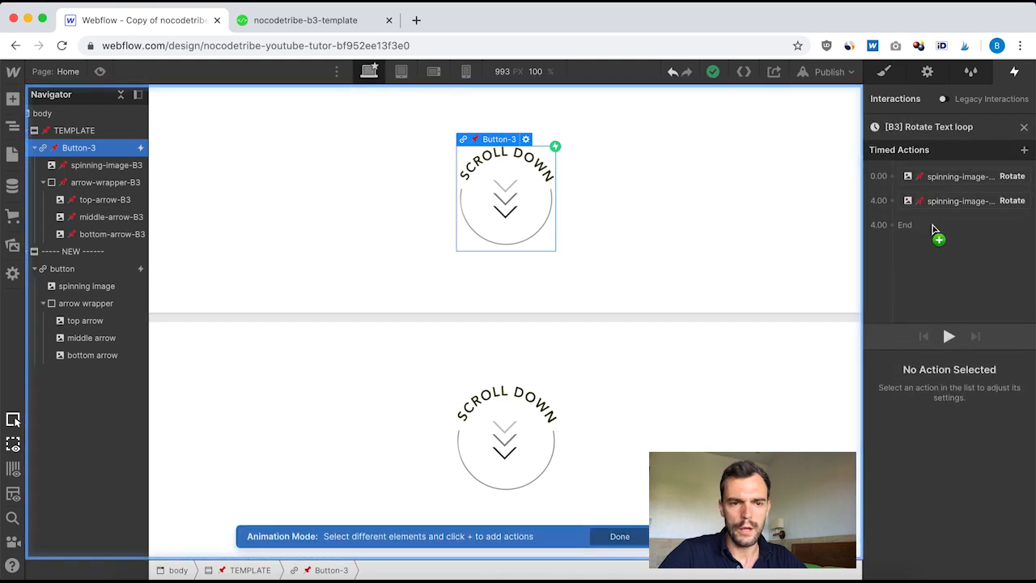
left_click(951, 179)
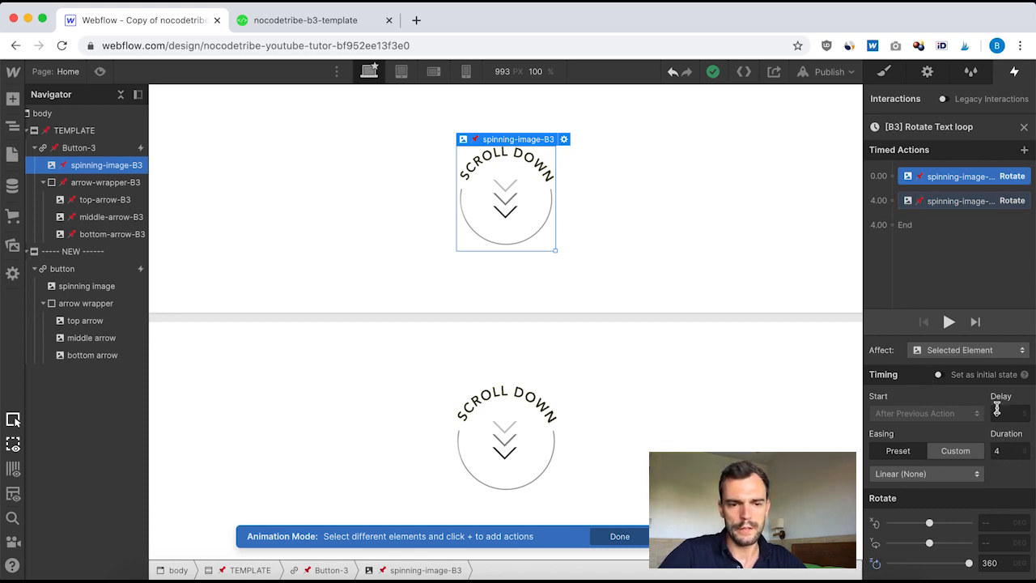
left_click(950, 202)
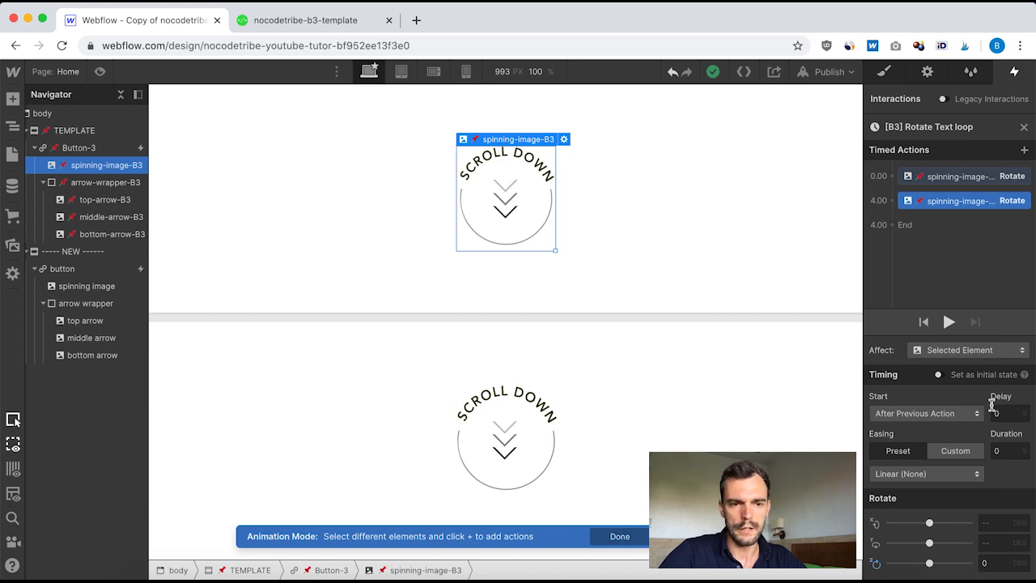
left_click(1024, 129)
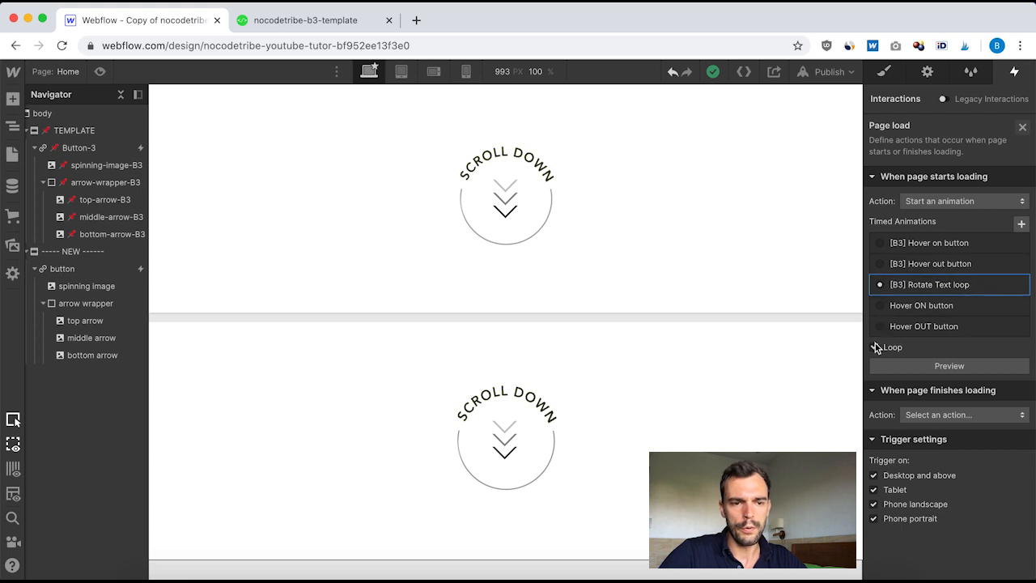
left_click(962, 368)
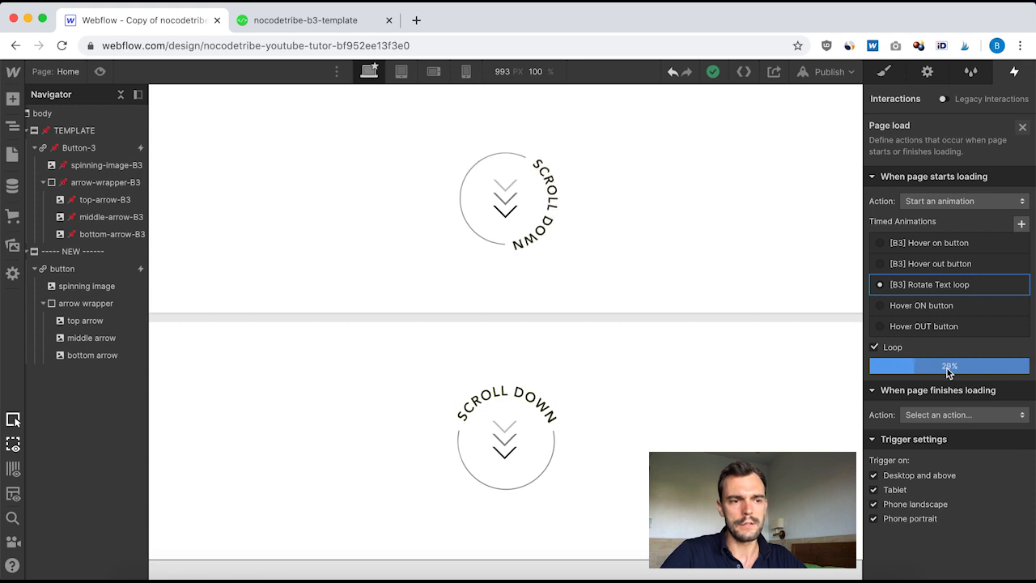
left_click(517, 241)
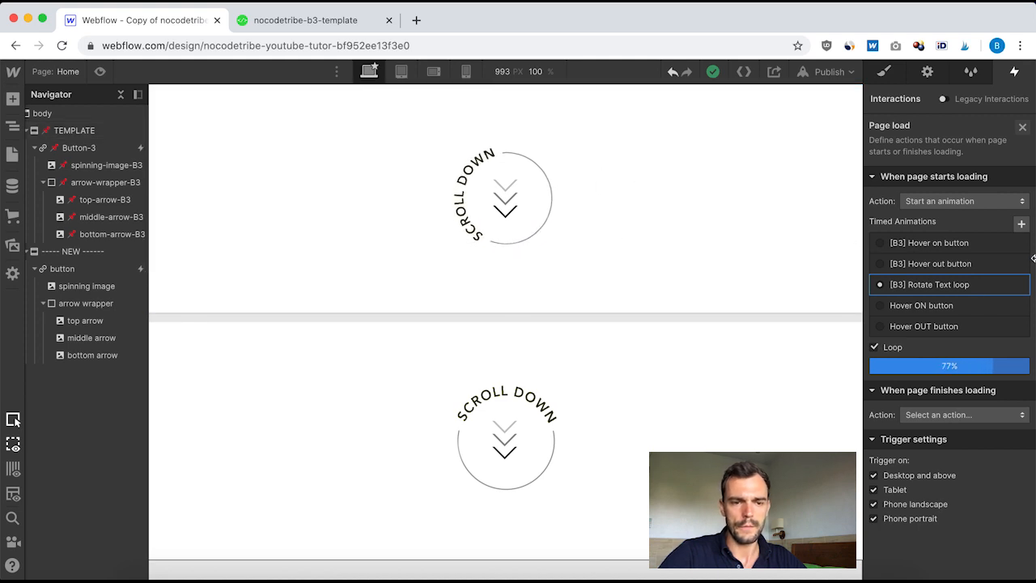
left_click(949, 366)
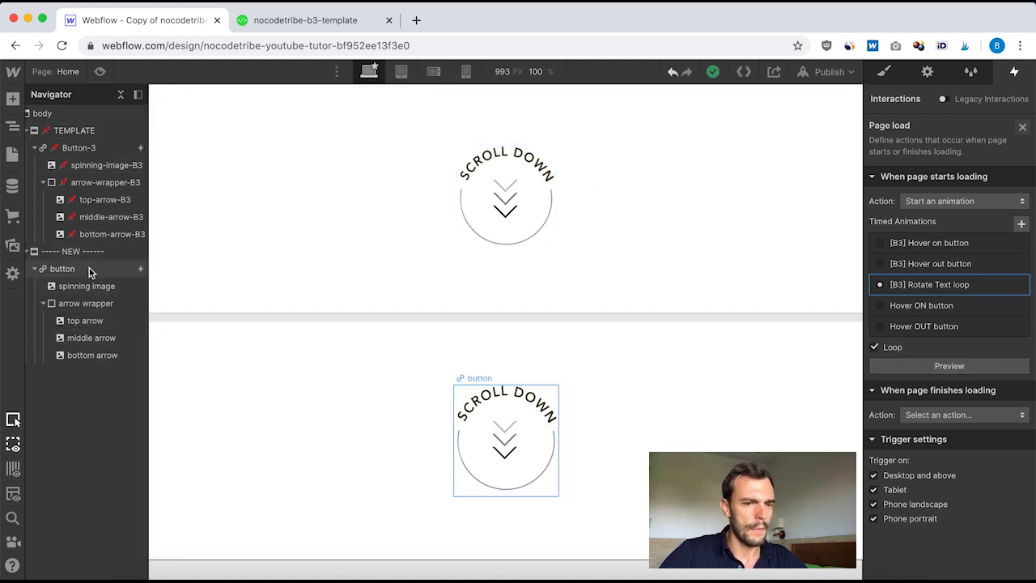
left_click(1024, 128)
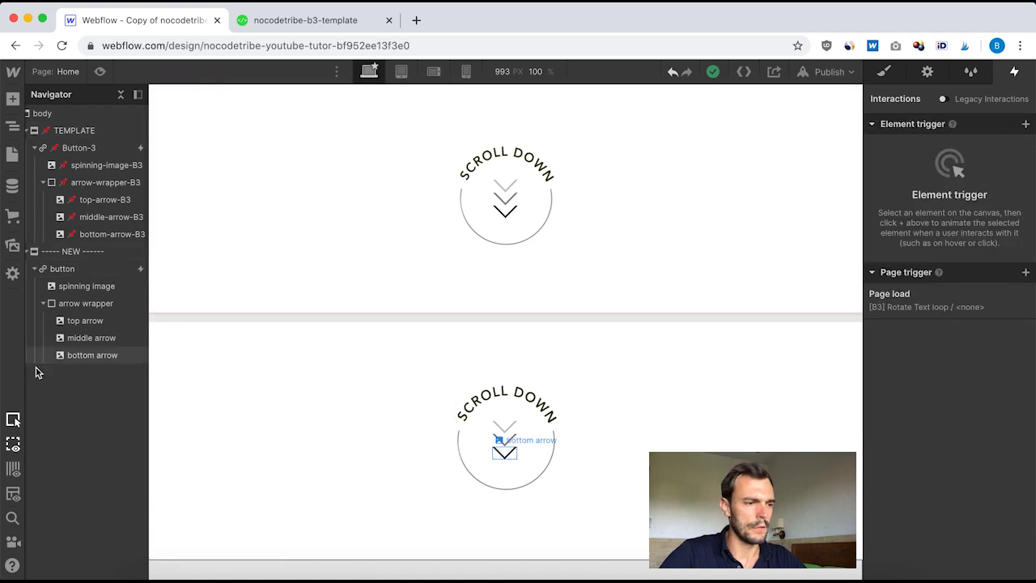
Step: Add a page-load trigger to the new button that starts a new timed animation named Spinning text button
left_click(81, 269)
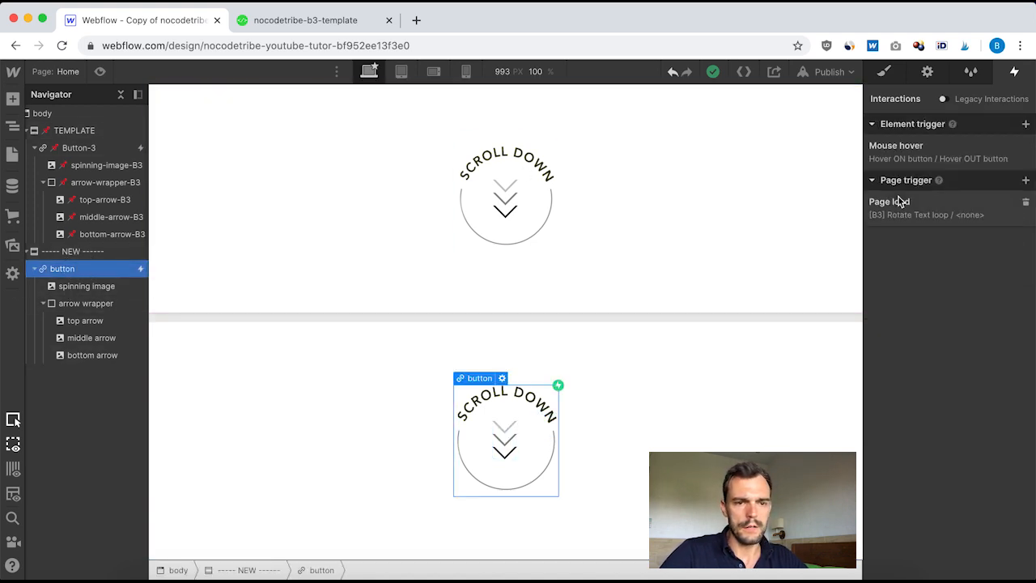
left_click(1025, 181)
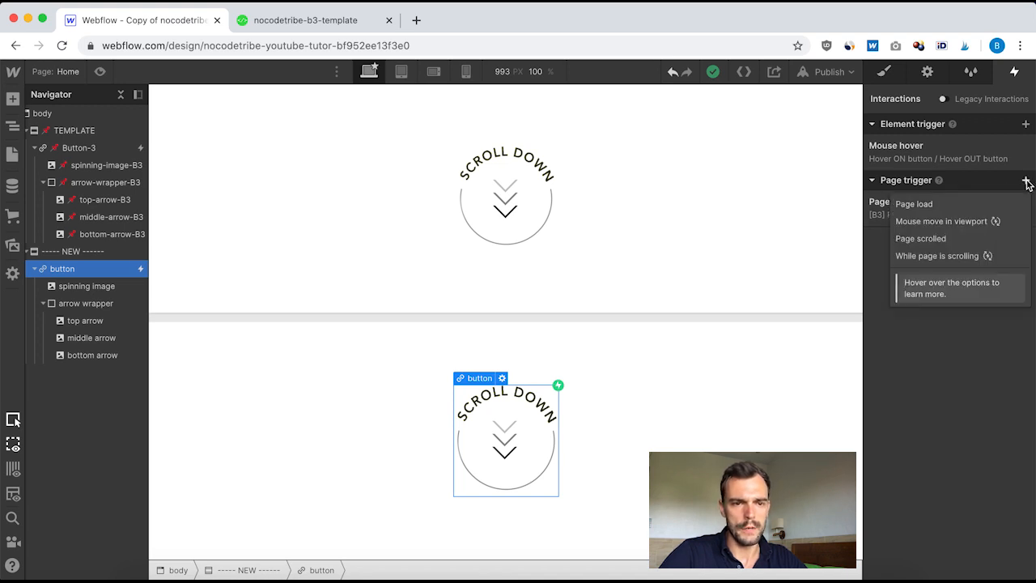
left_click(915, 204)
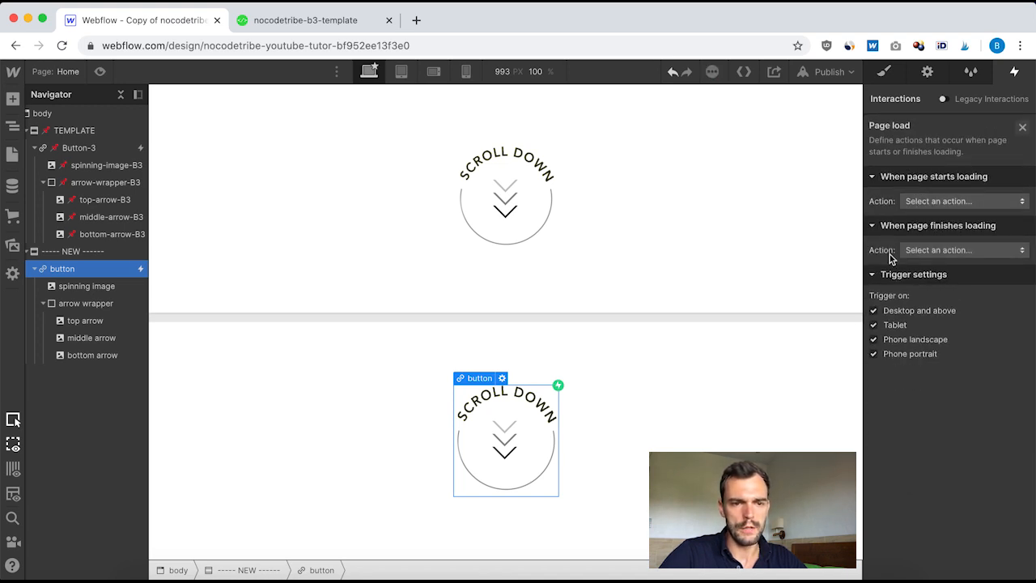
left_click(973, 199)
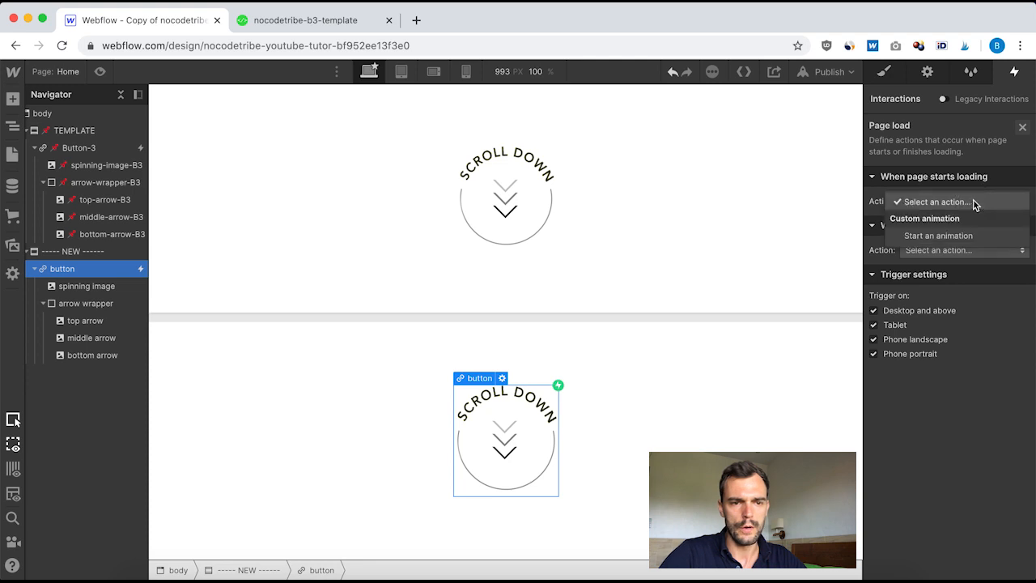
left_click(930, 231)
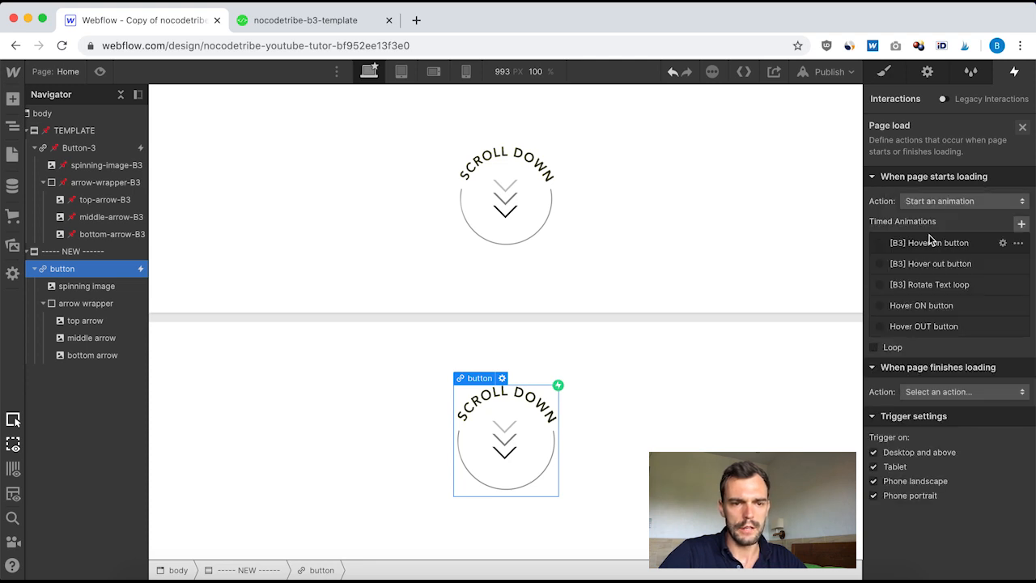
left_click(1023, 225)
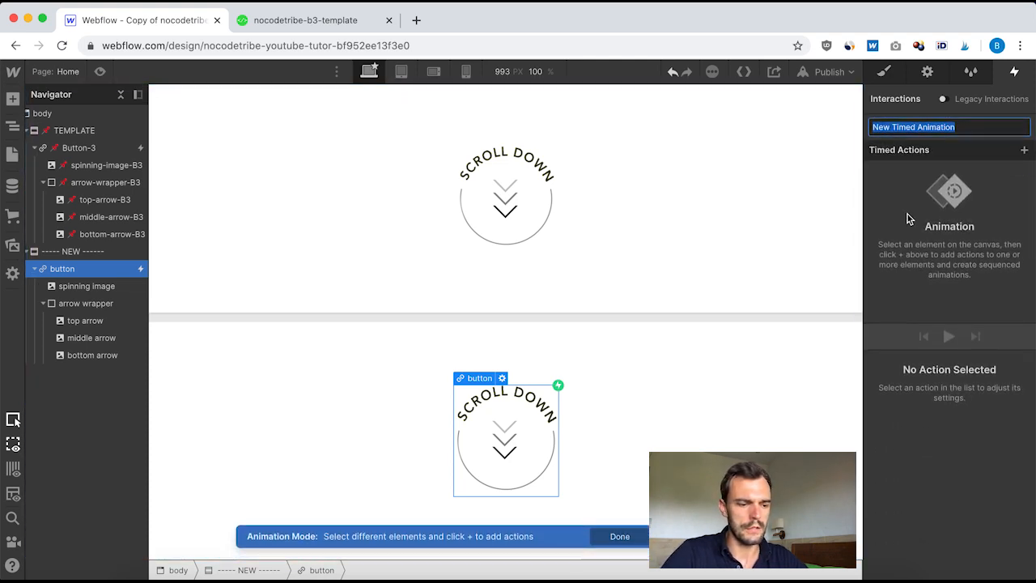
type("Spinning text button")
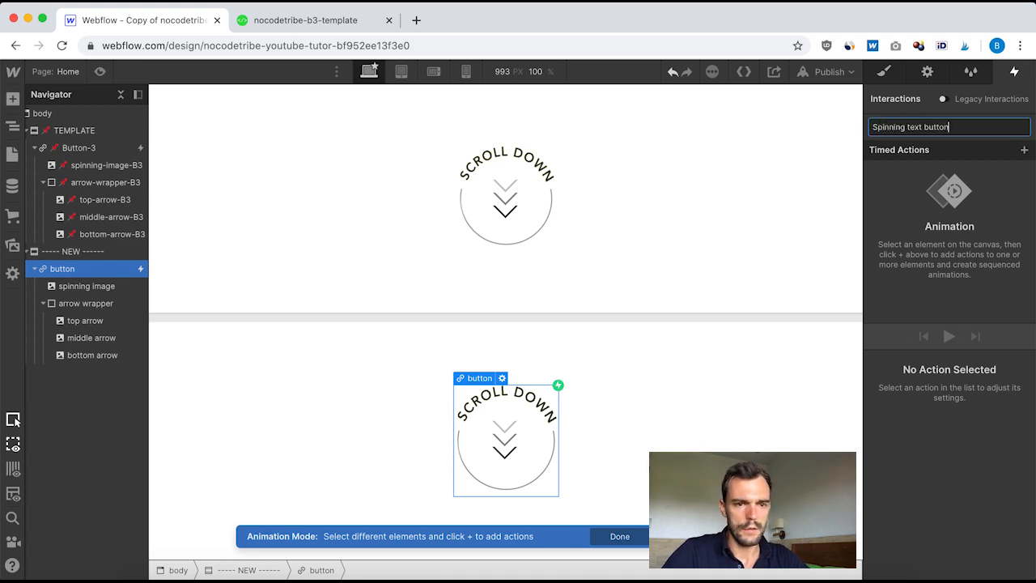
key("Return")
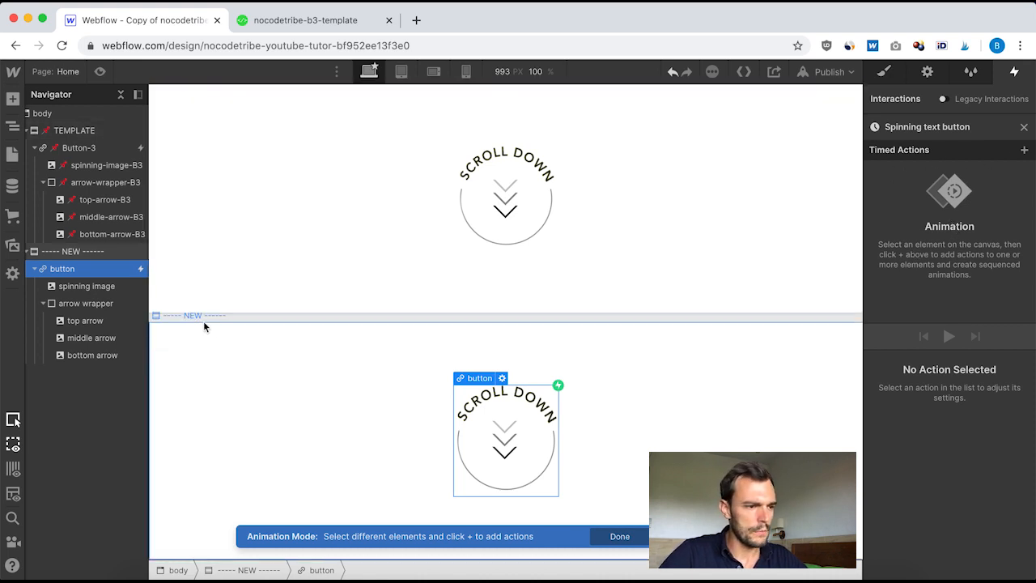
Step: Add a Rotate action for the spinning image with a 360 deg Z rotation and 4 duration
left_click(89, 290)
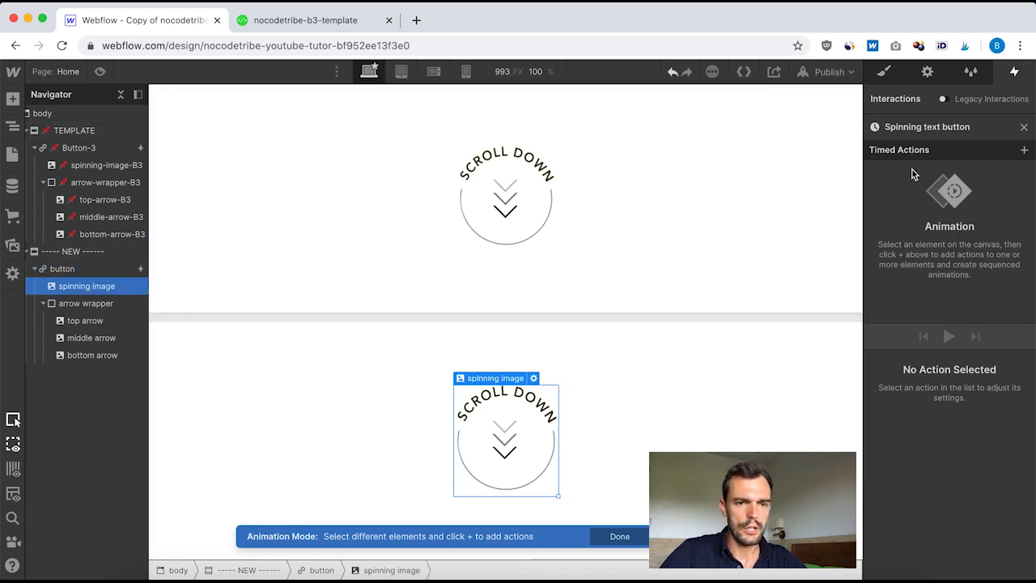
left_click(1024, 153)
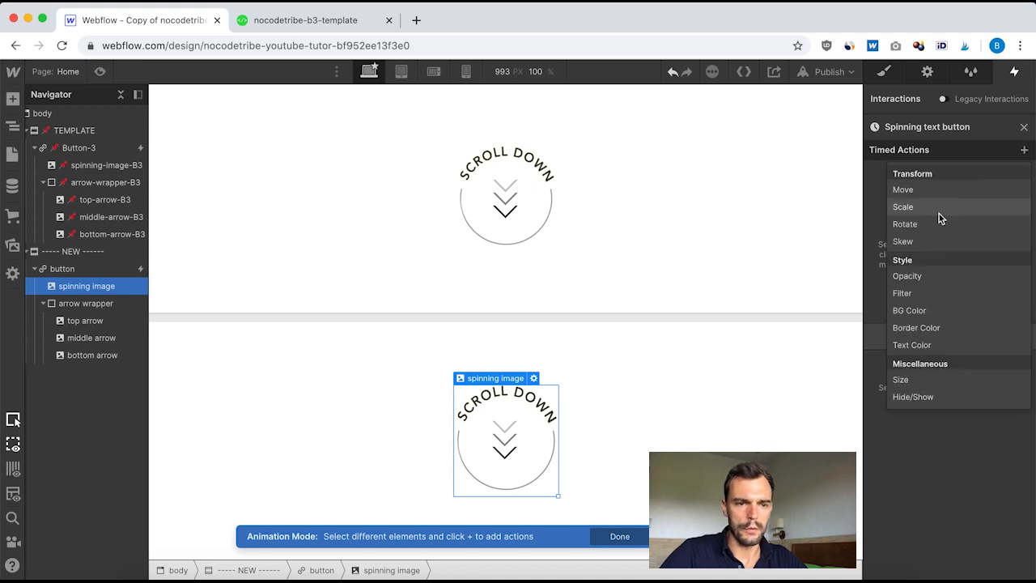
left_click(934, 222)
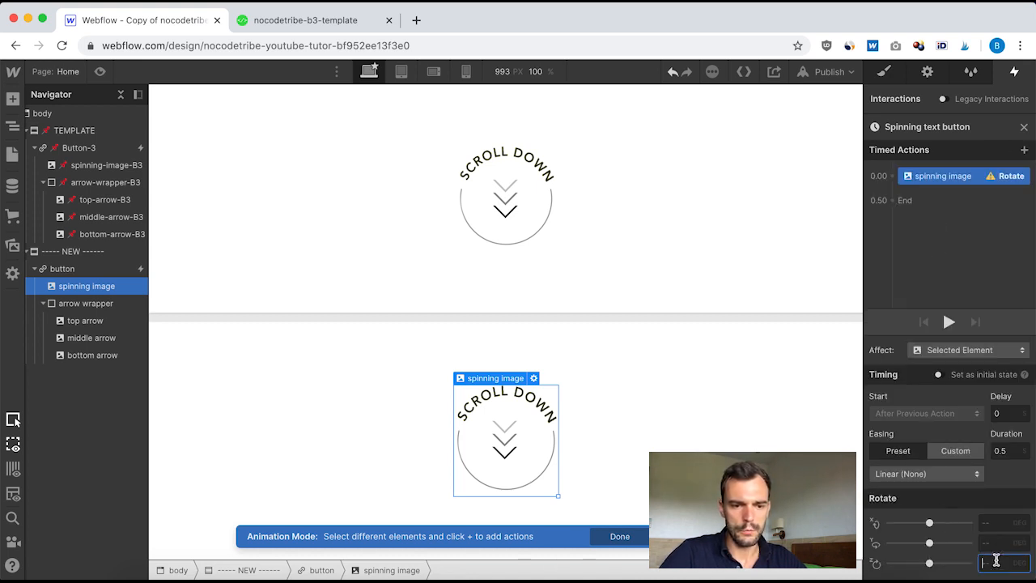
type("360")
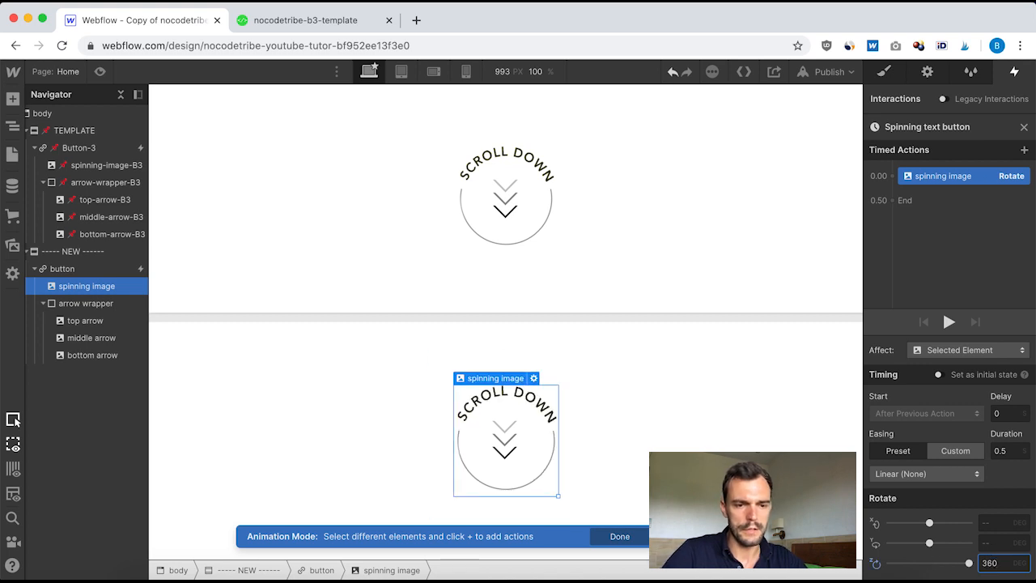
left_click(1012, 451)
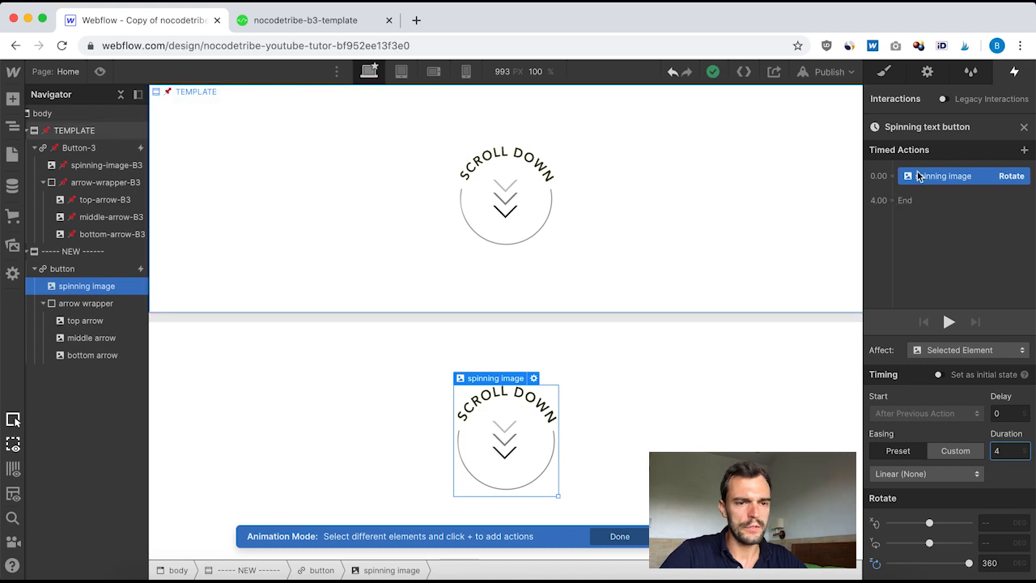
Step: Add a second Rotate action for the spinning image after the first, with 0 deg Z rotation and 0 duration, and close the timeline
left_click(892, 188)
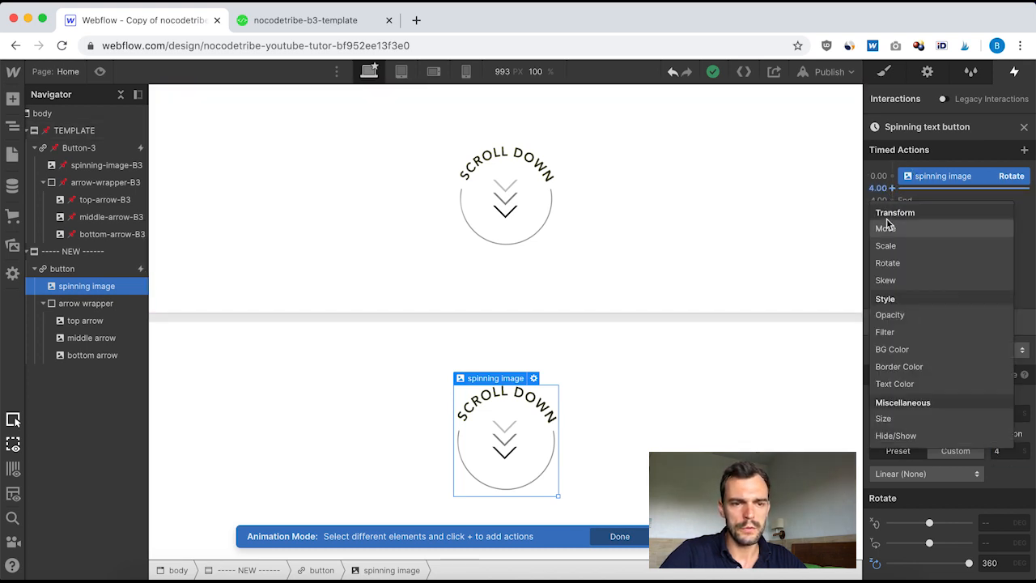
left_click(902, 261)
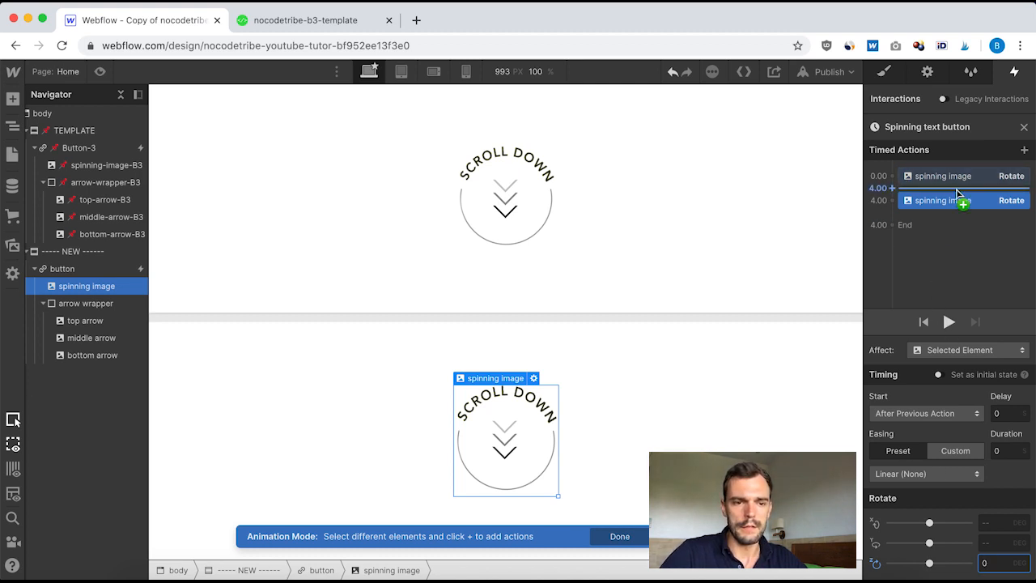
left_click(1025, 128)
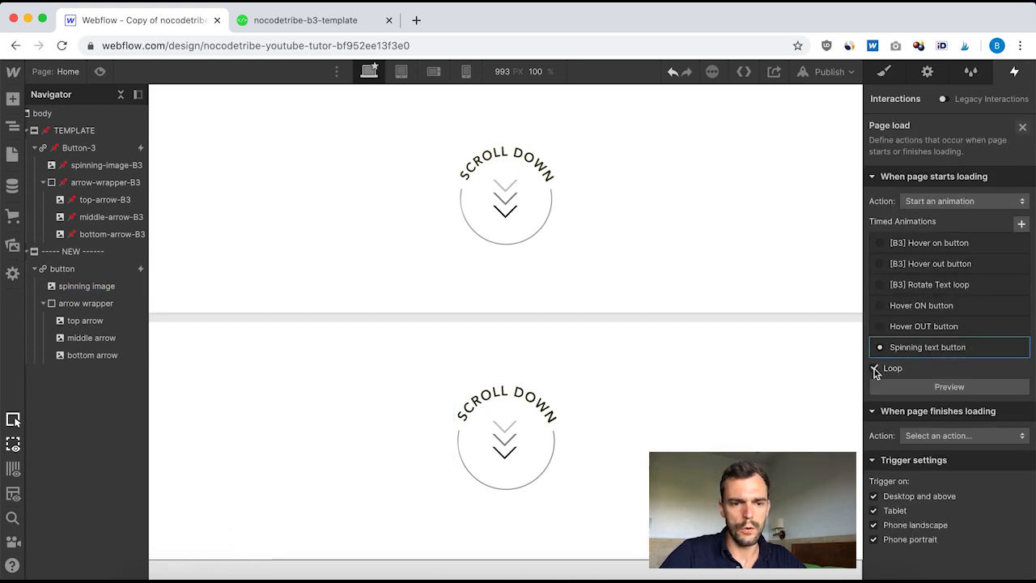
Step: Preview the looping Spinning text button page-load animation, close the trigger settings and switch the page into preview mode
left_click(942, 389)
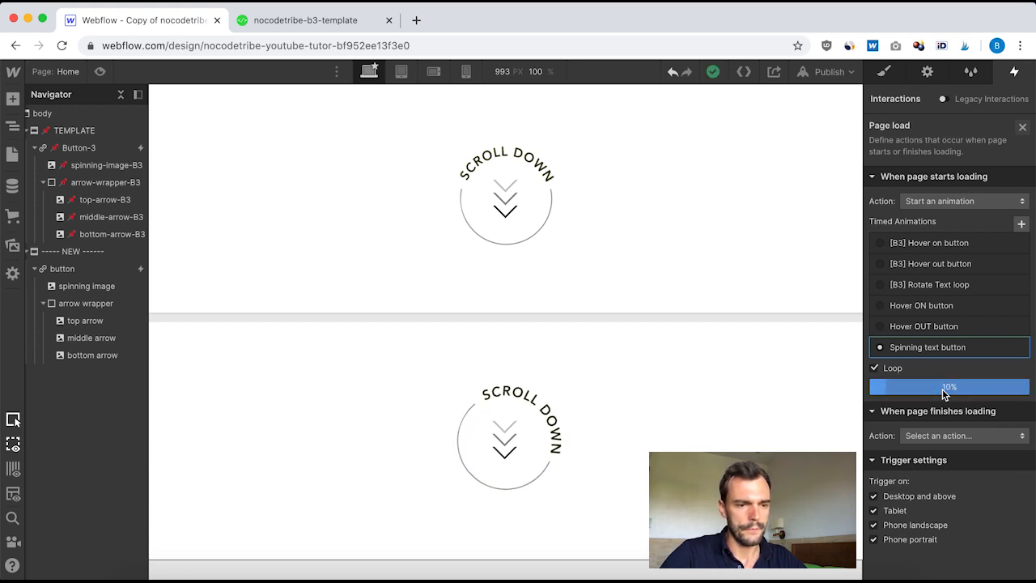
left_click(1022, 127)
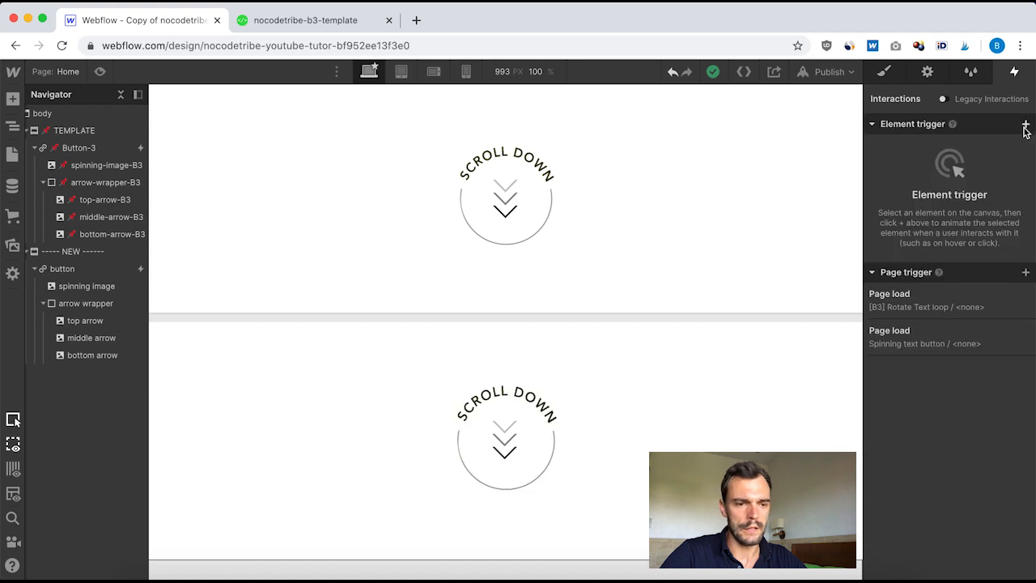
left_click(99, 71)
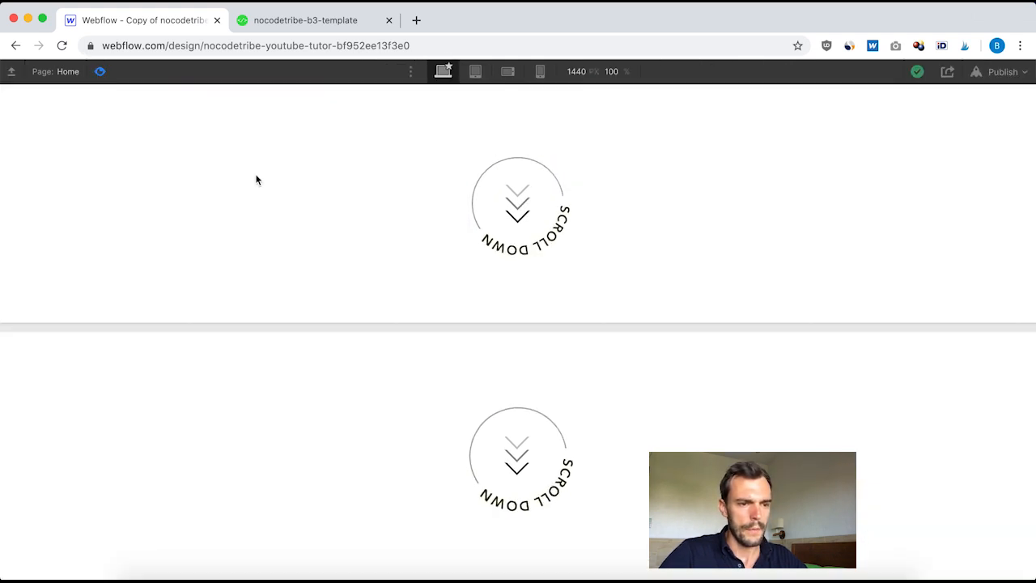